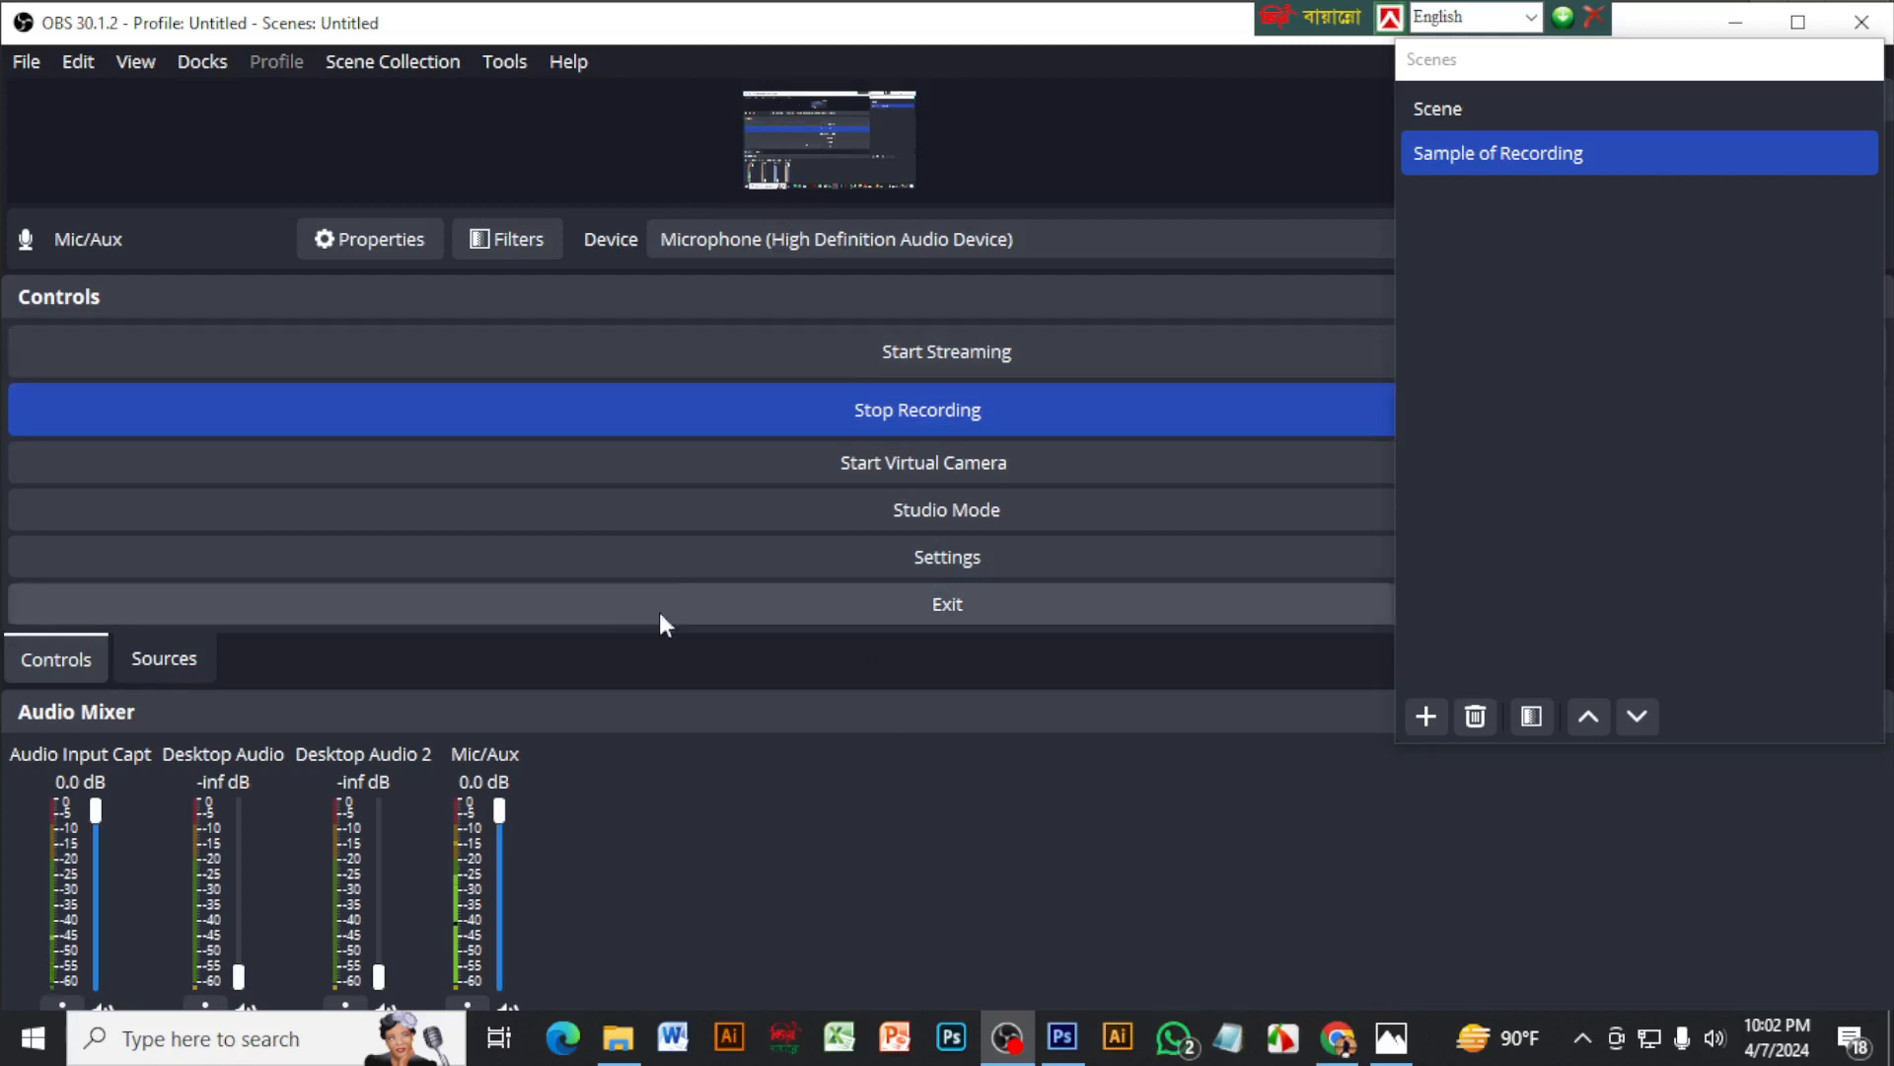
Switch to Photoshop, view the sample walking animation 2d-Animation.gif in Photos, and minimize the preview
left_click(1084, 1038)
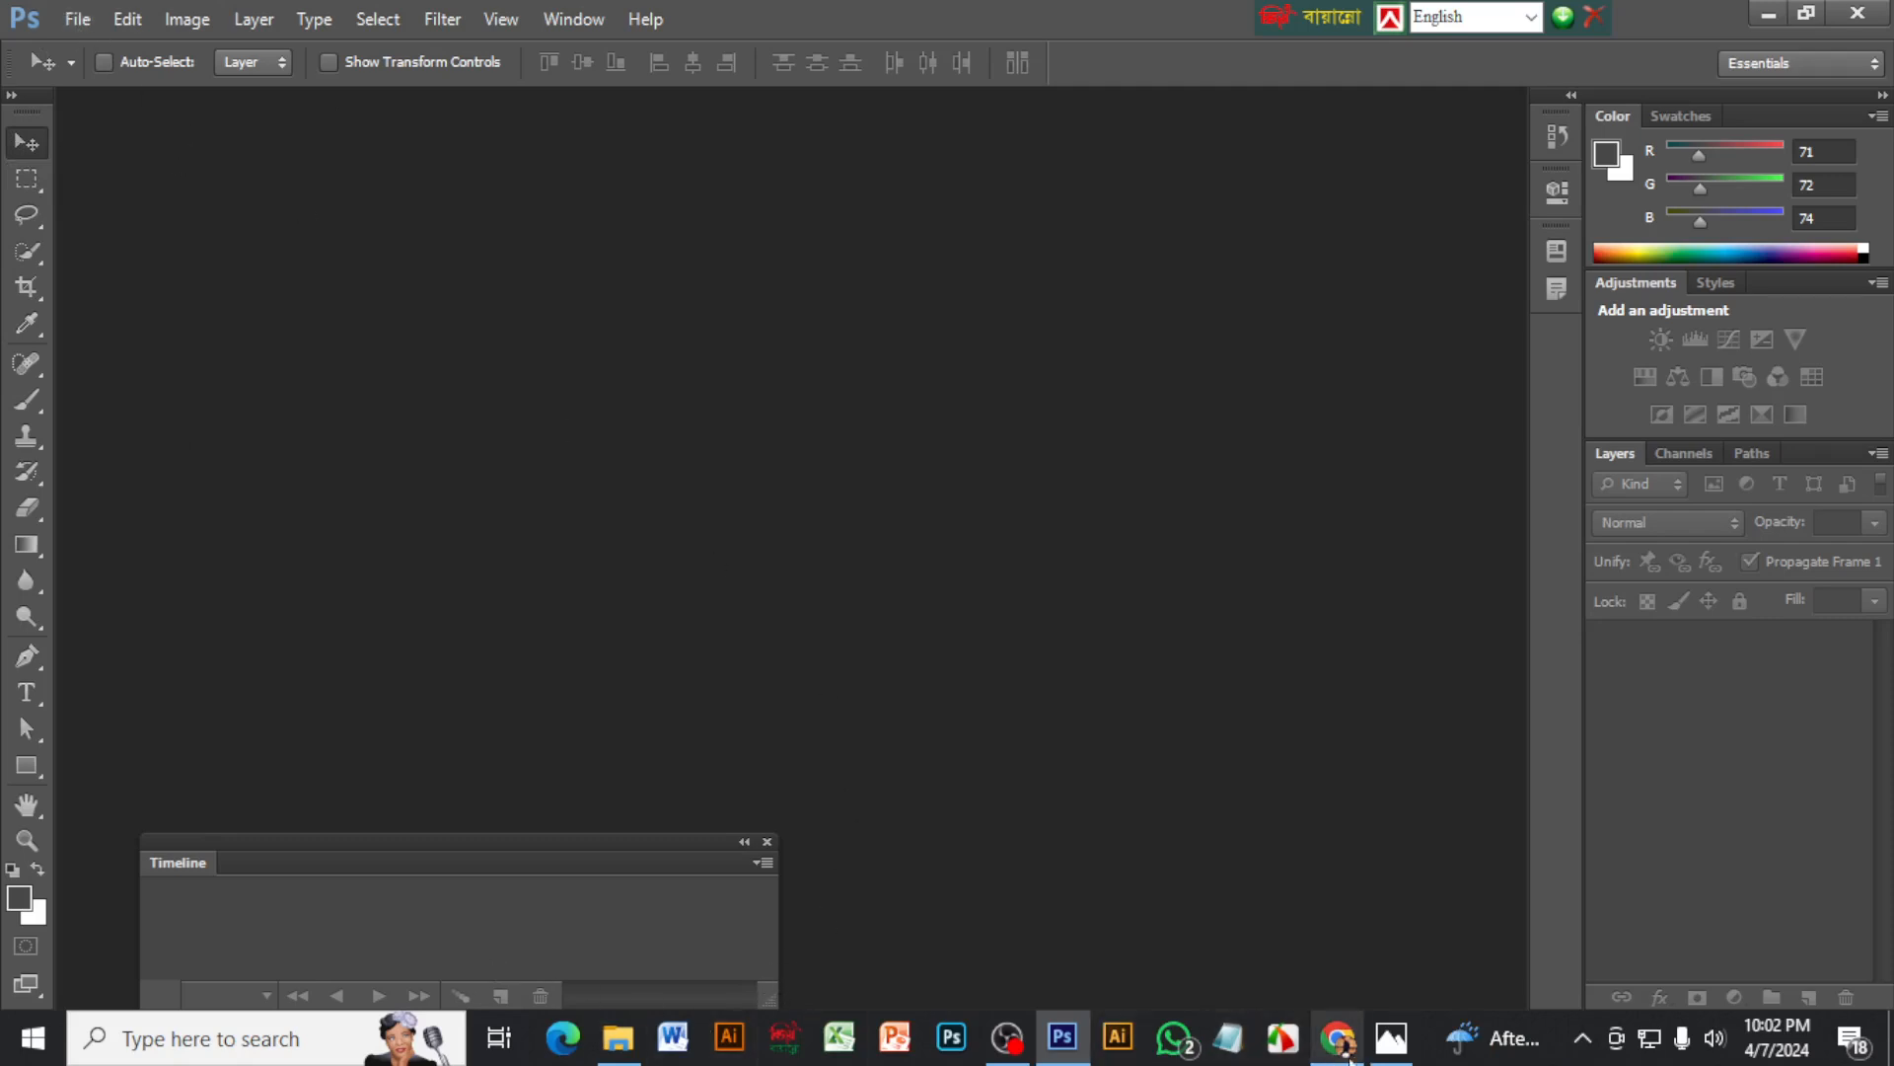
mouse_move(1349, 1055)
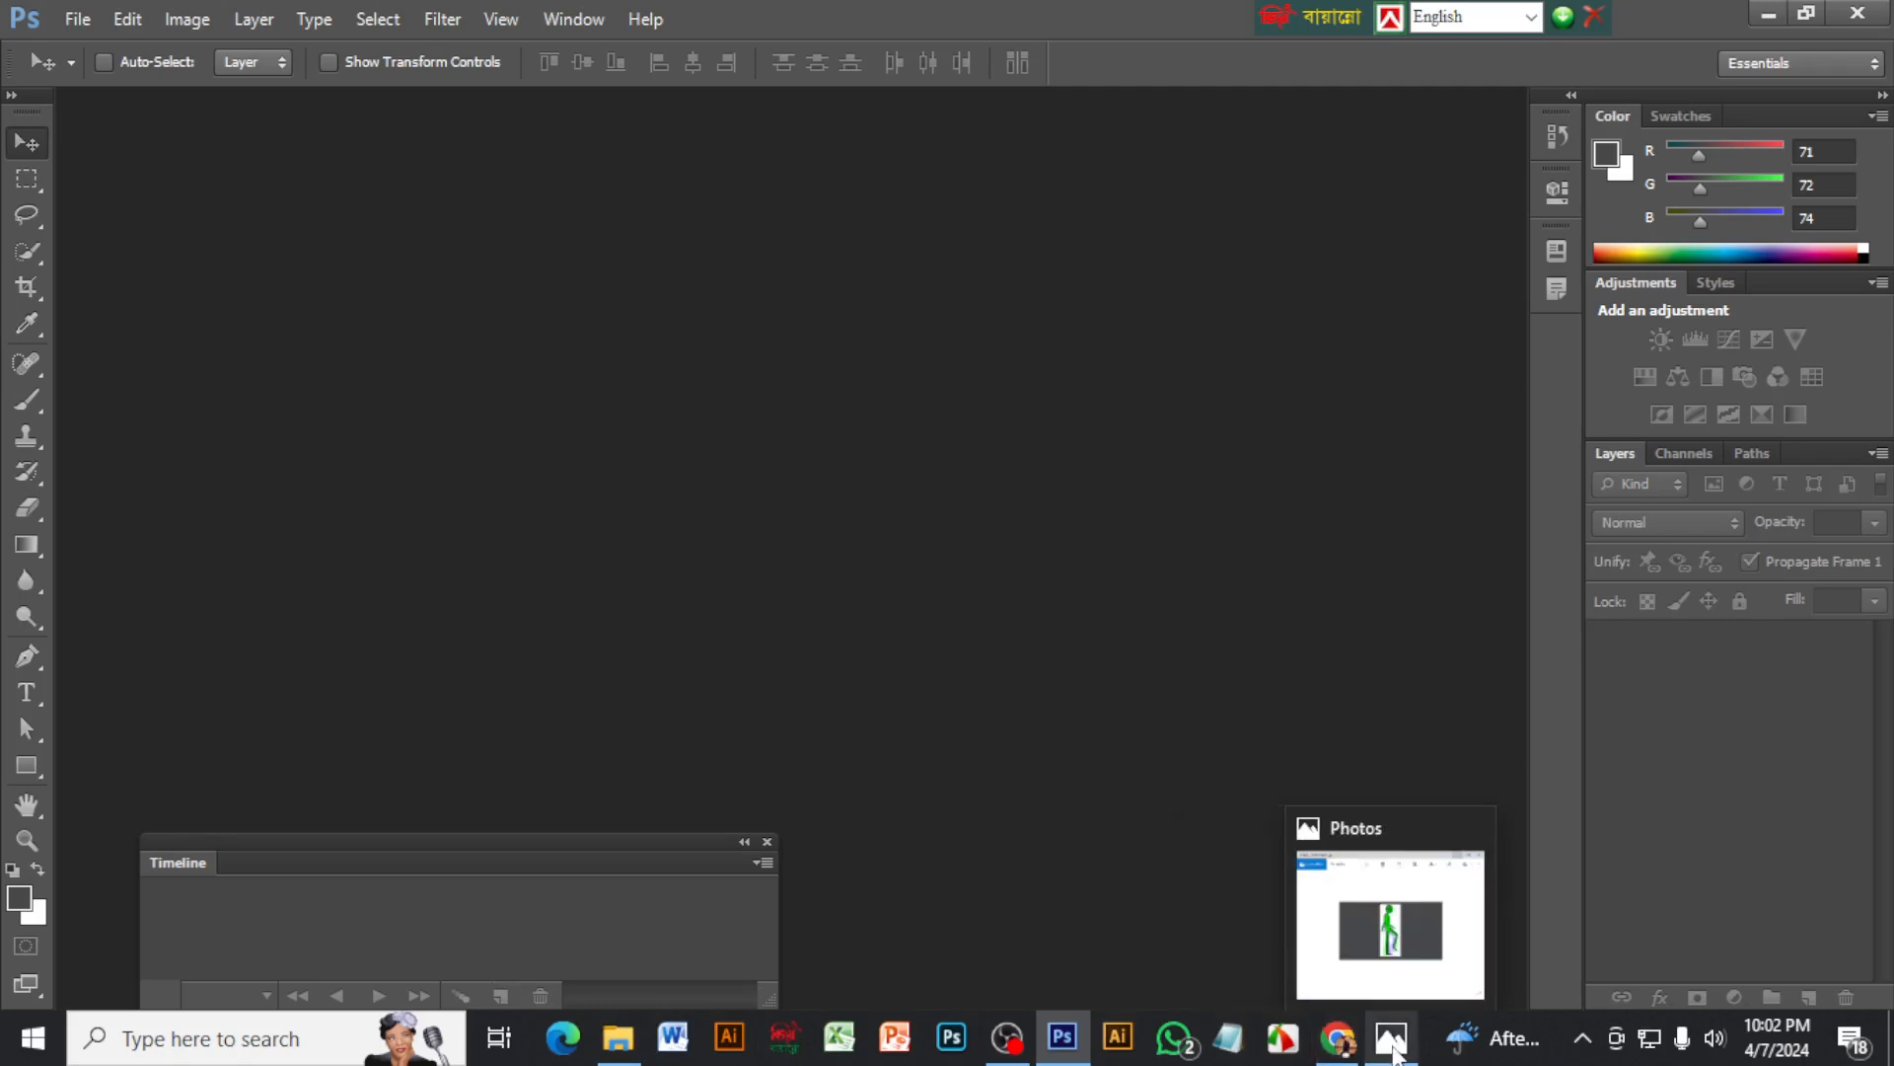
left_click(1393, 1034)
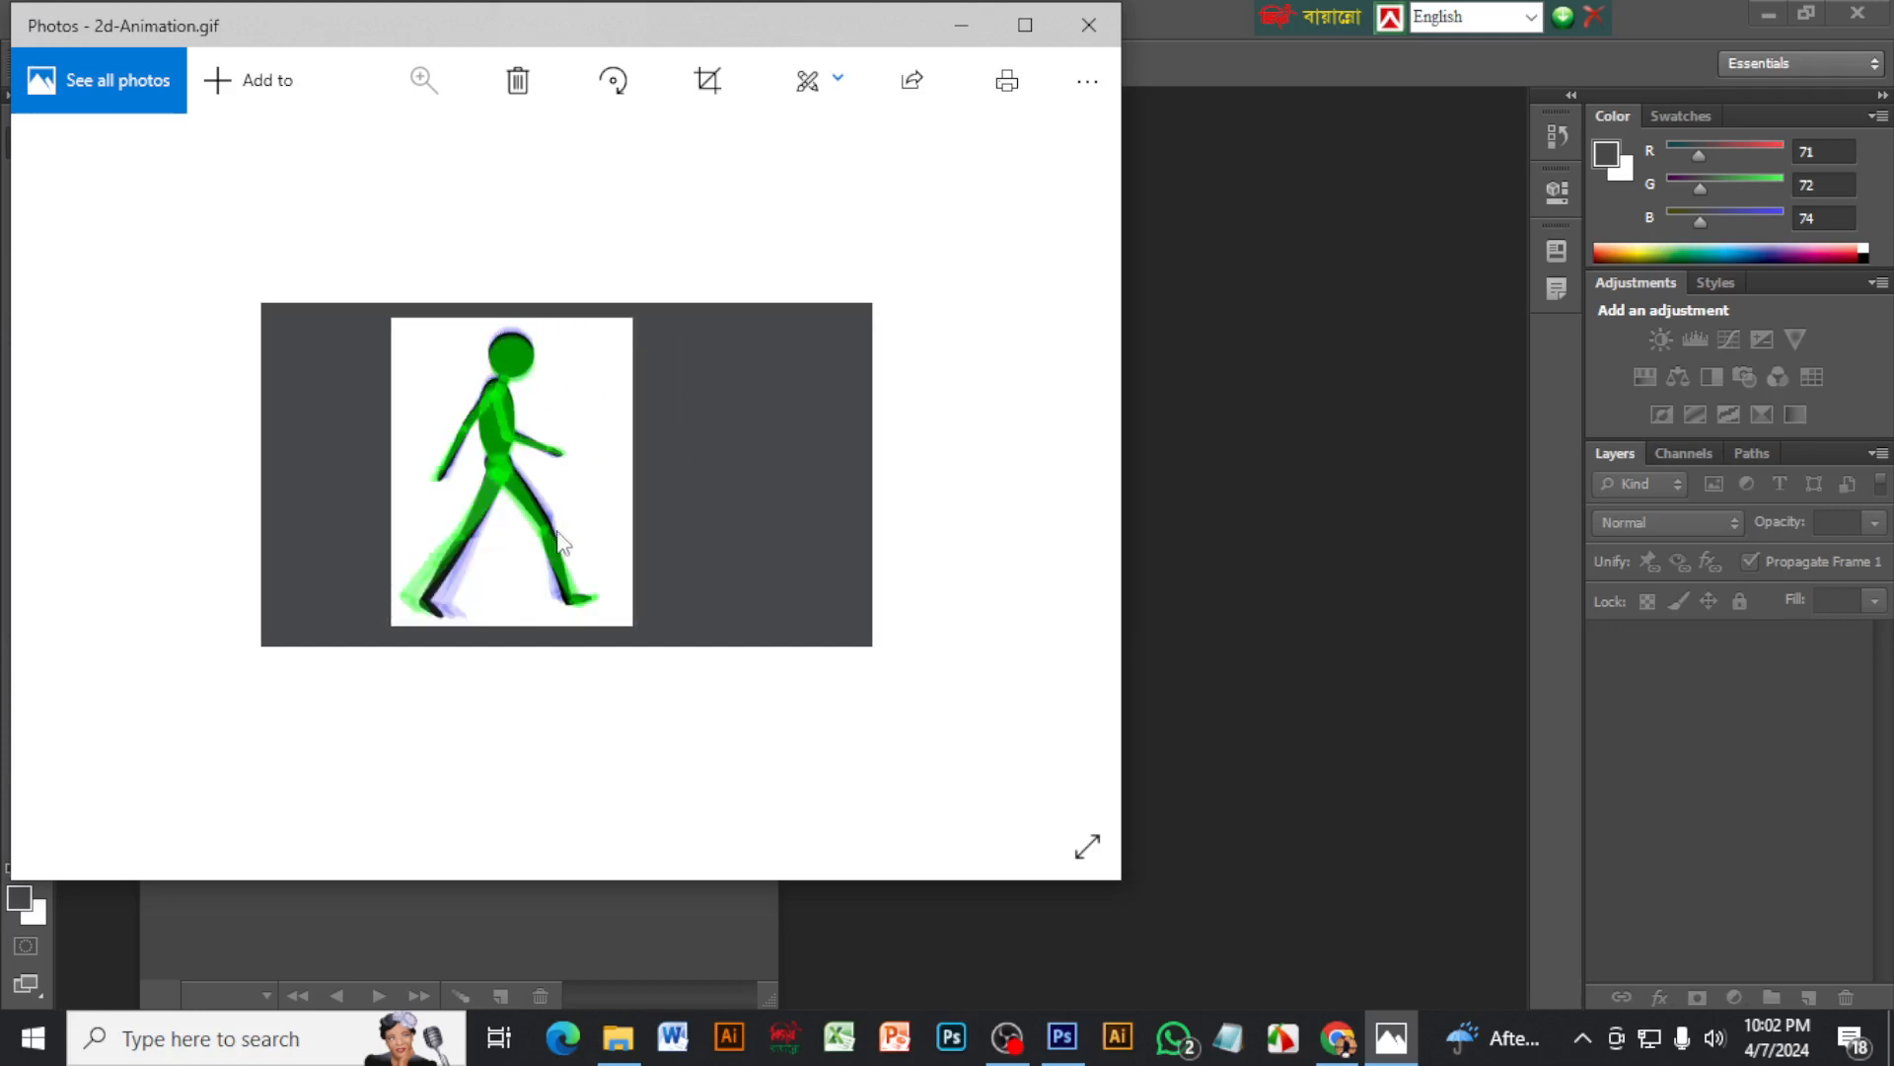
left_click(962, 26)
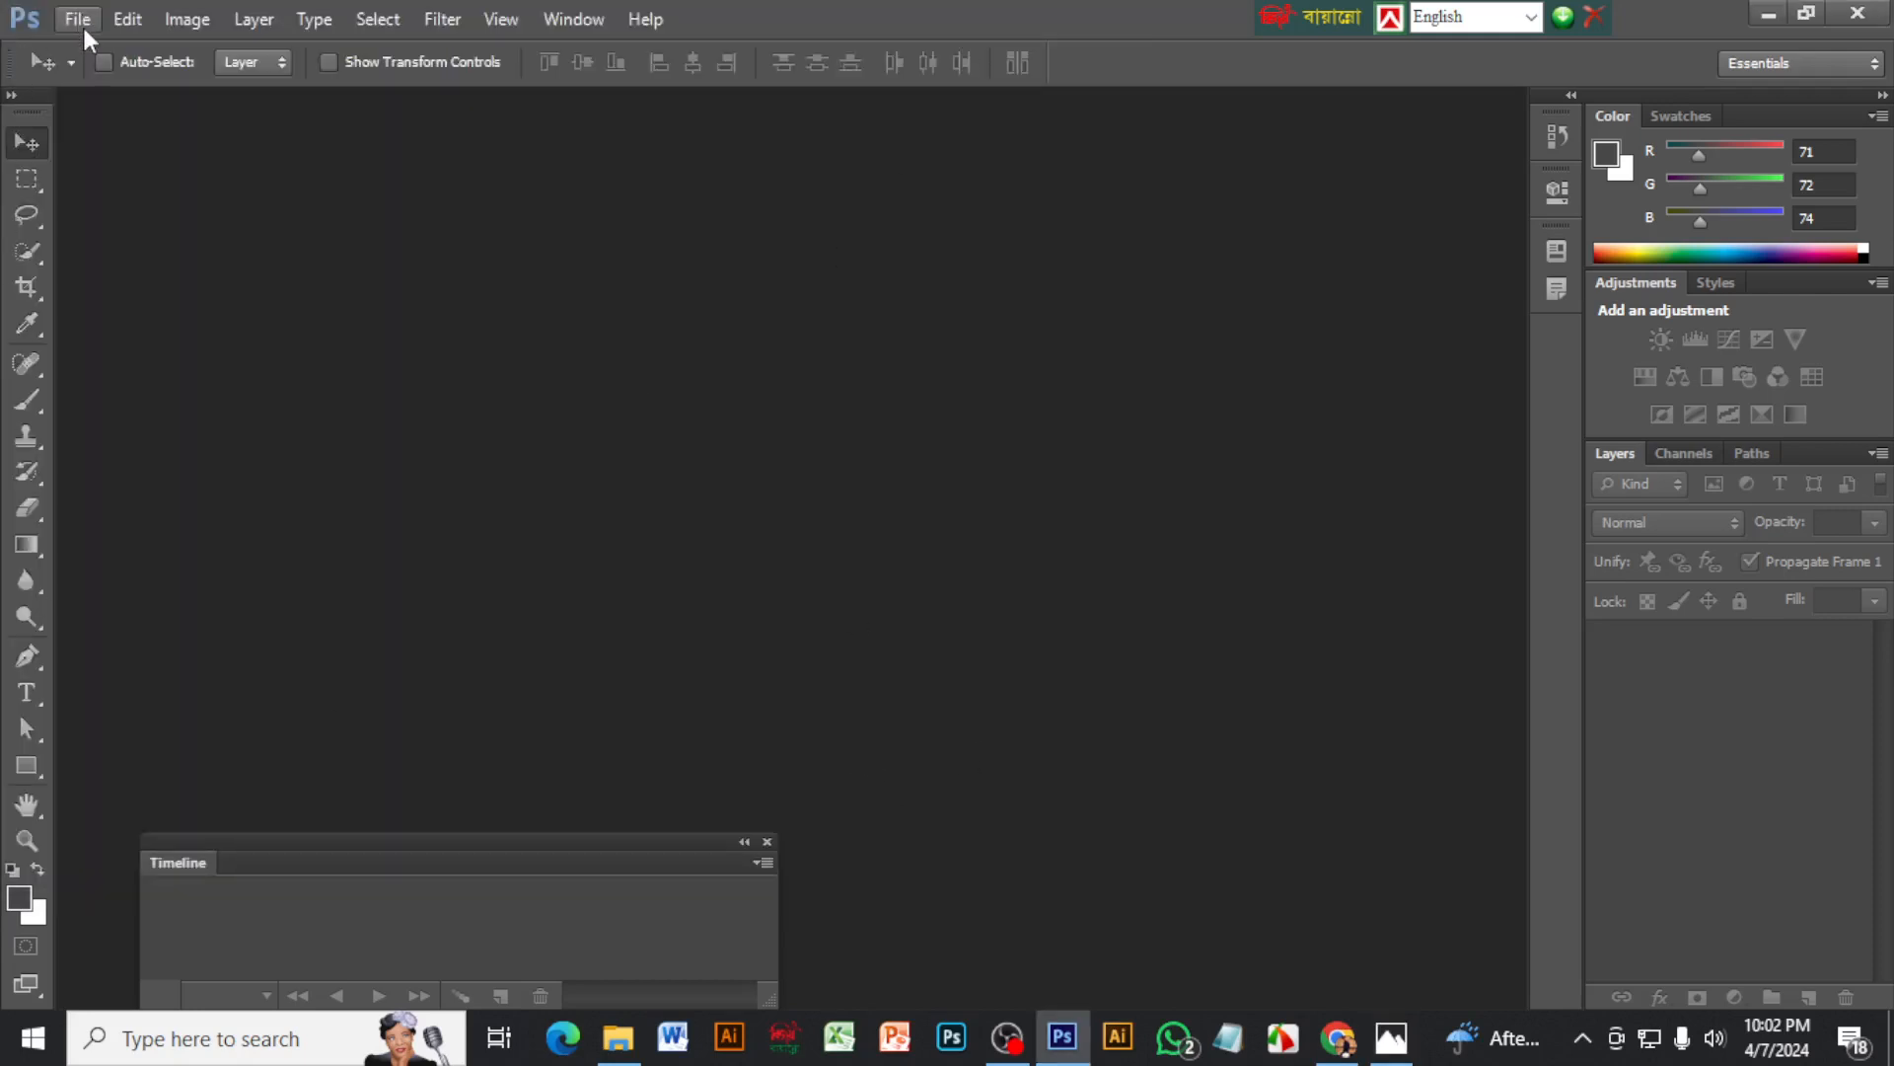
Switch to Chrome and look through the "frame by frame animation" image results and related pictures for a running-man pose sheet
left_click(1340, 1050)
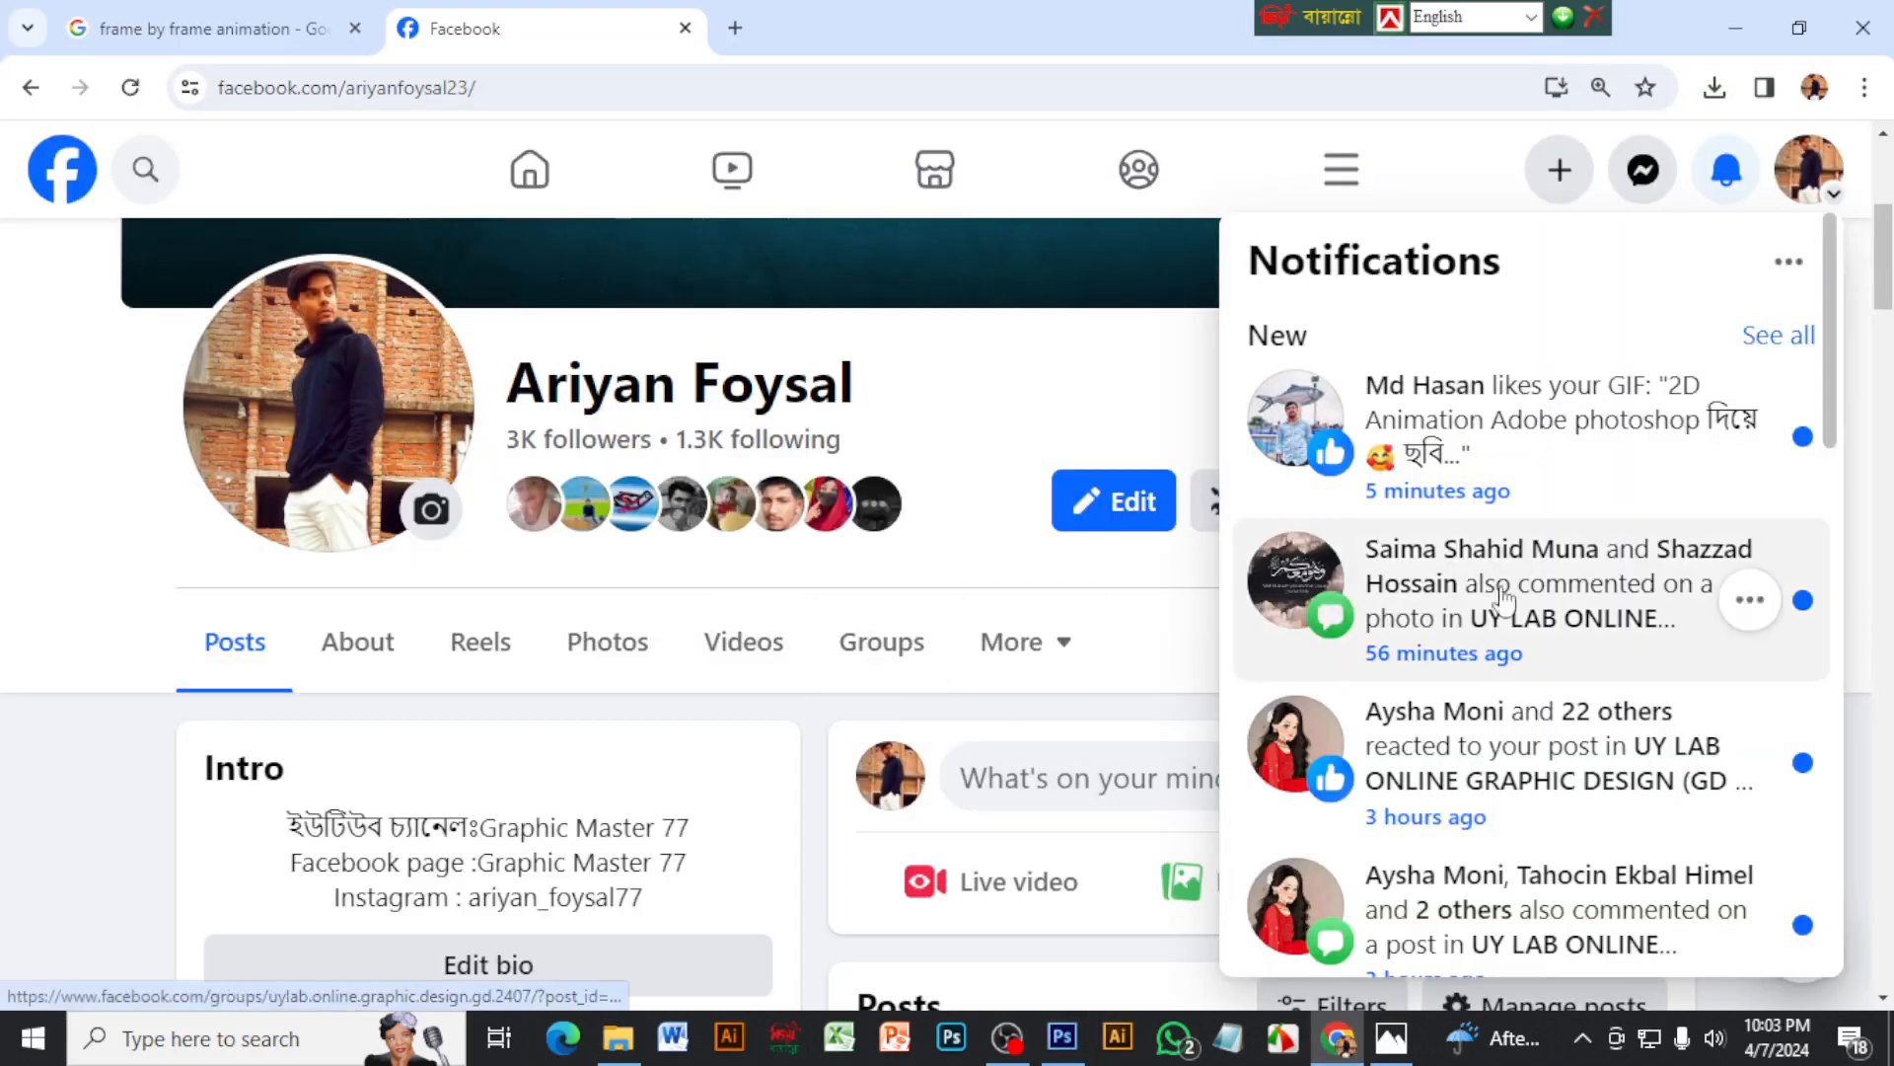
left_click(264, 35)
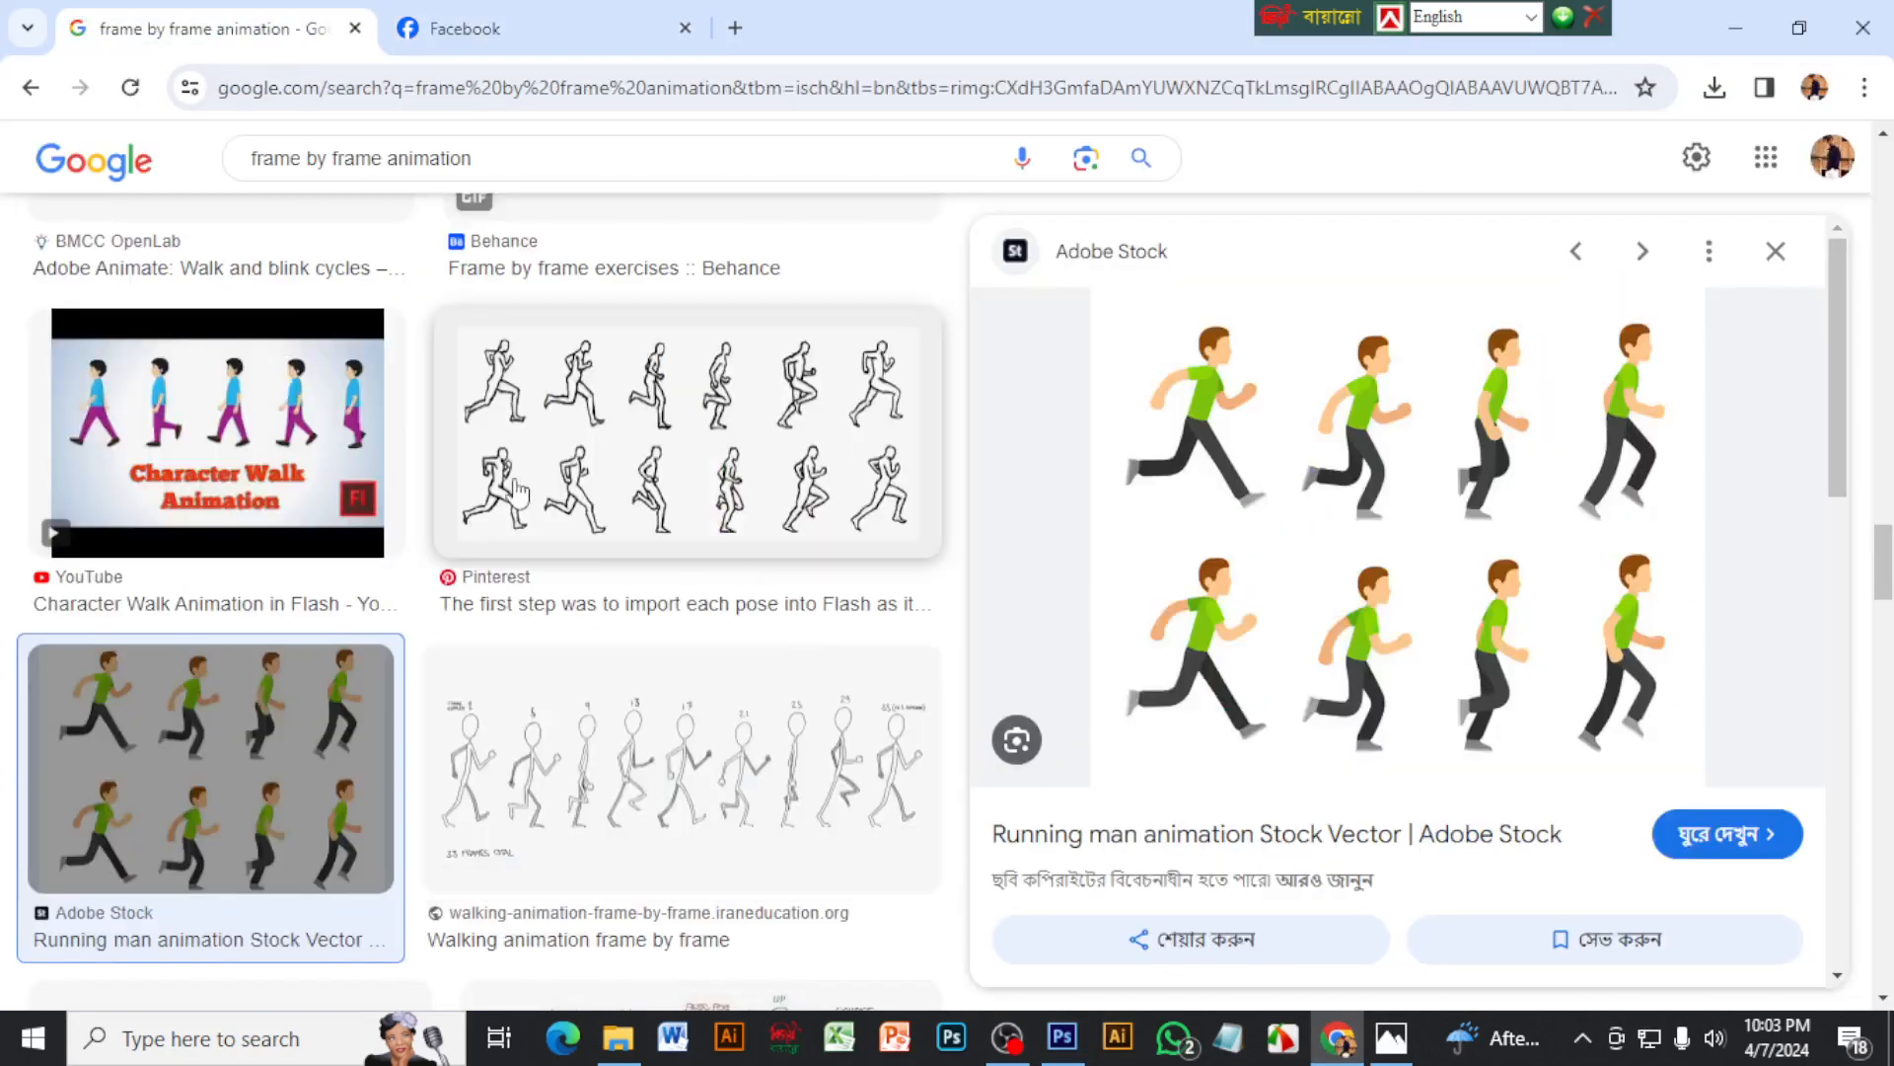
scroll(322, 242, "up", 3)
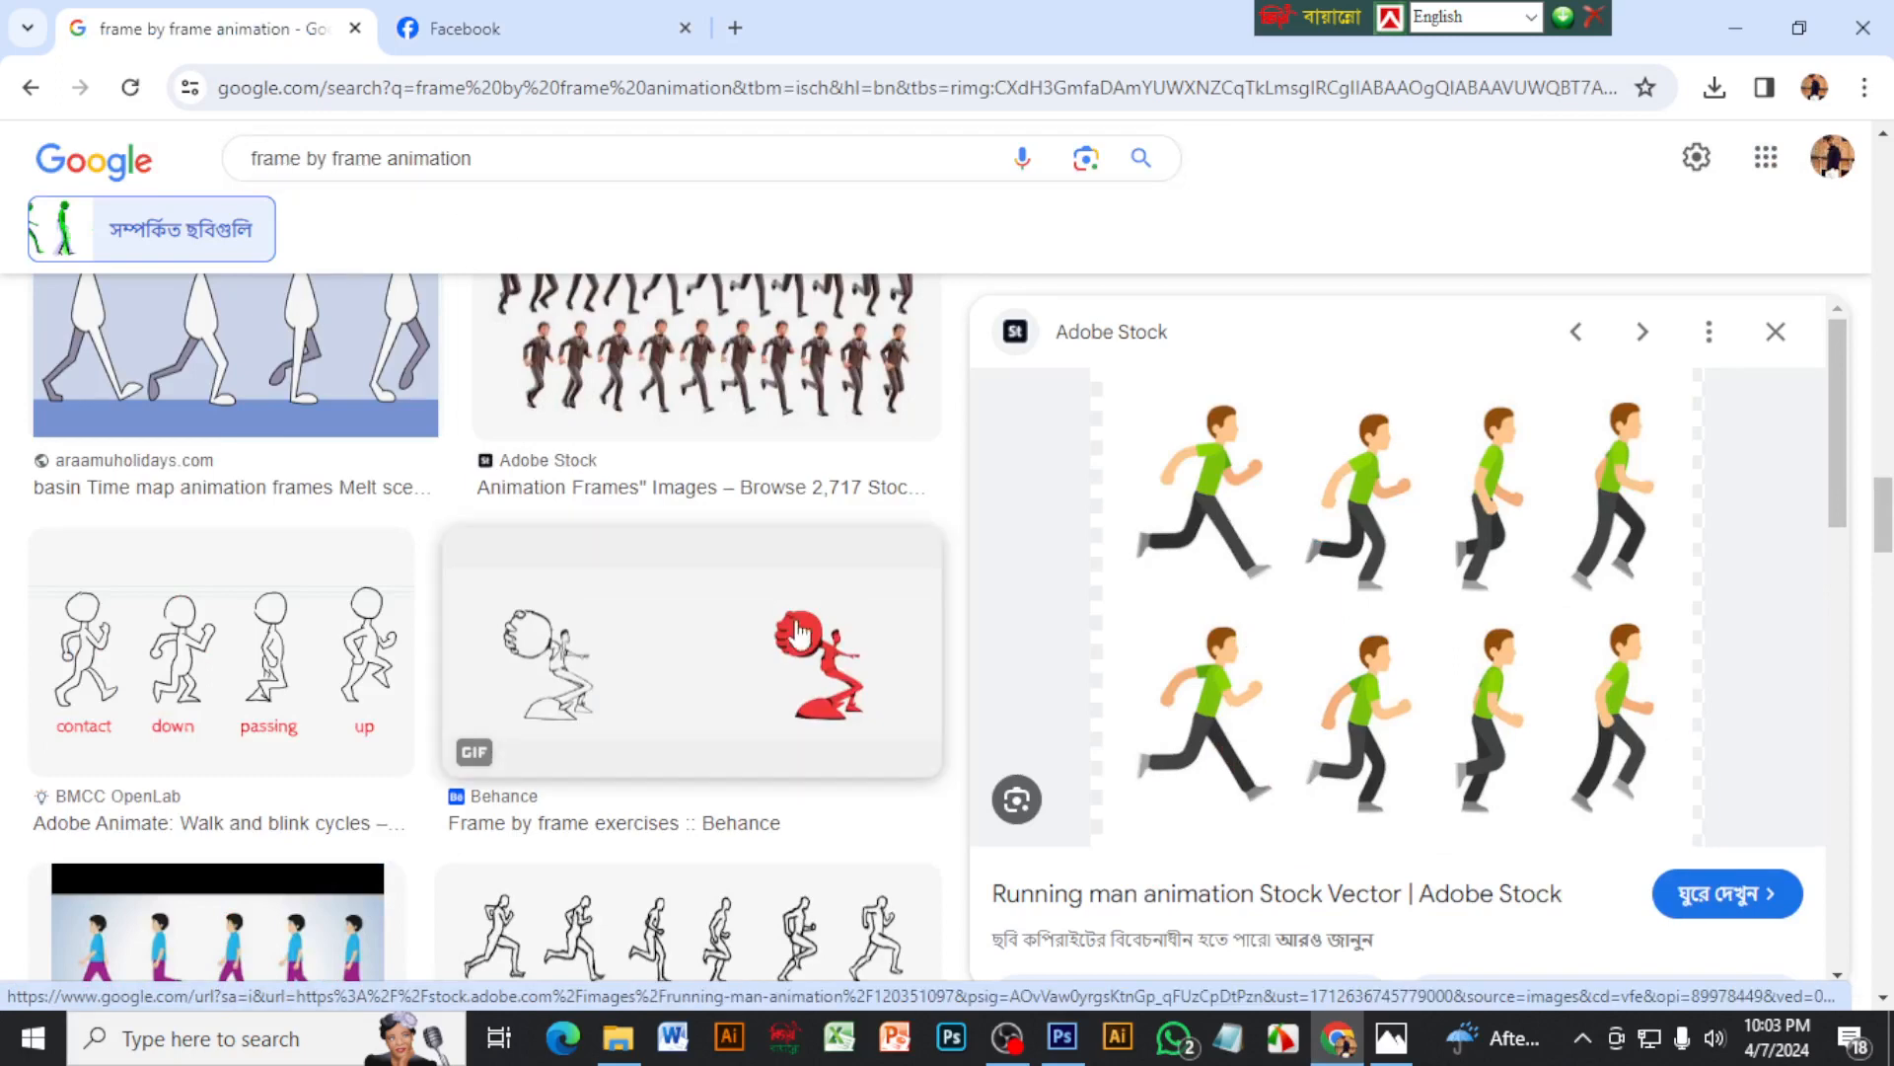
scroll(710, 611, "down", 10)
scroll(752, 569, "up", 15)
scroll(752, 569, "up", 20)
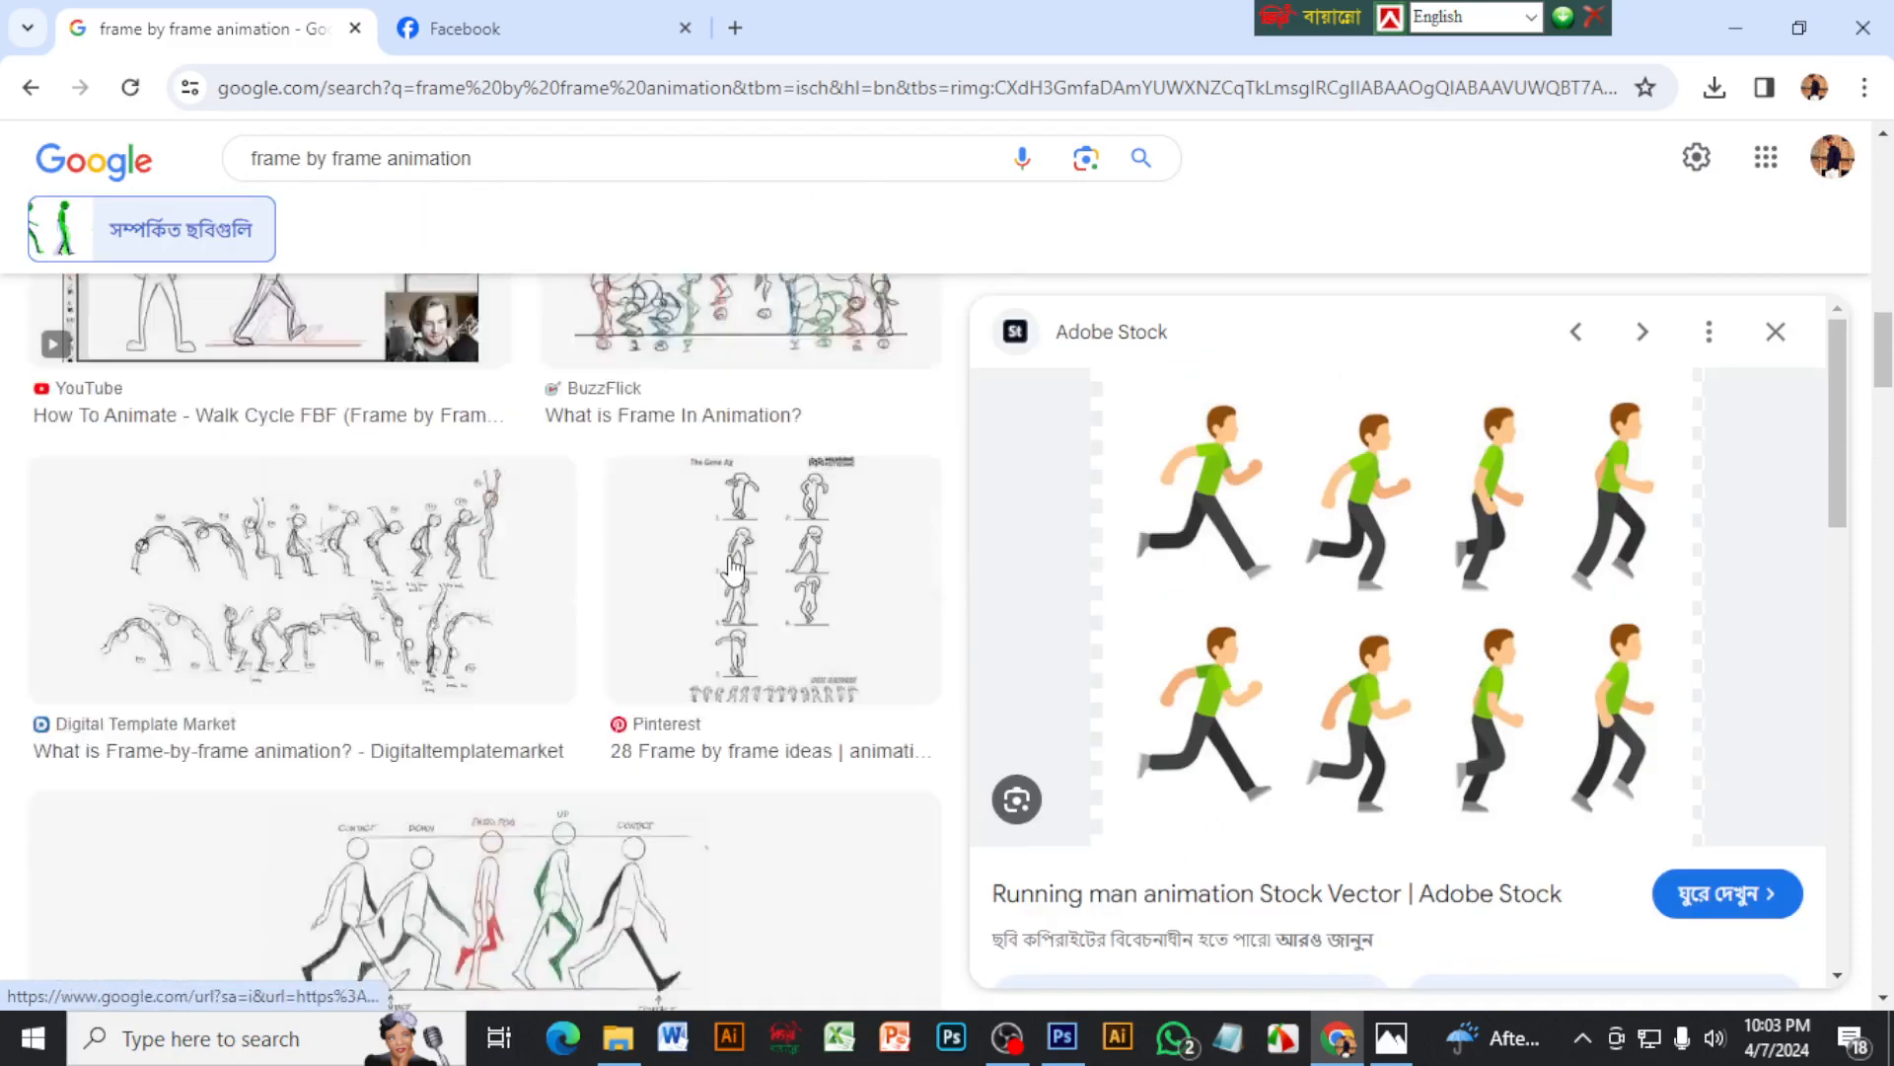
scroll(655, 579, "down", 18)
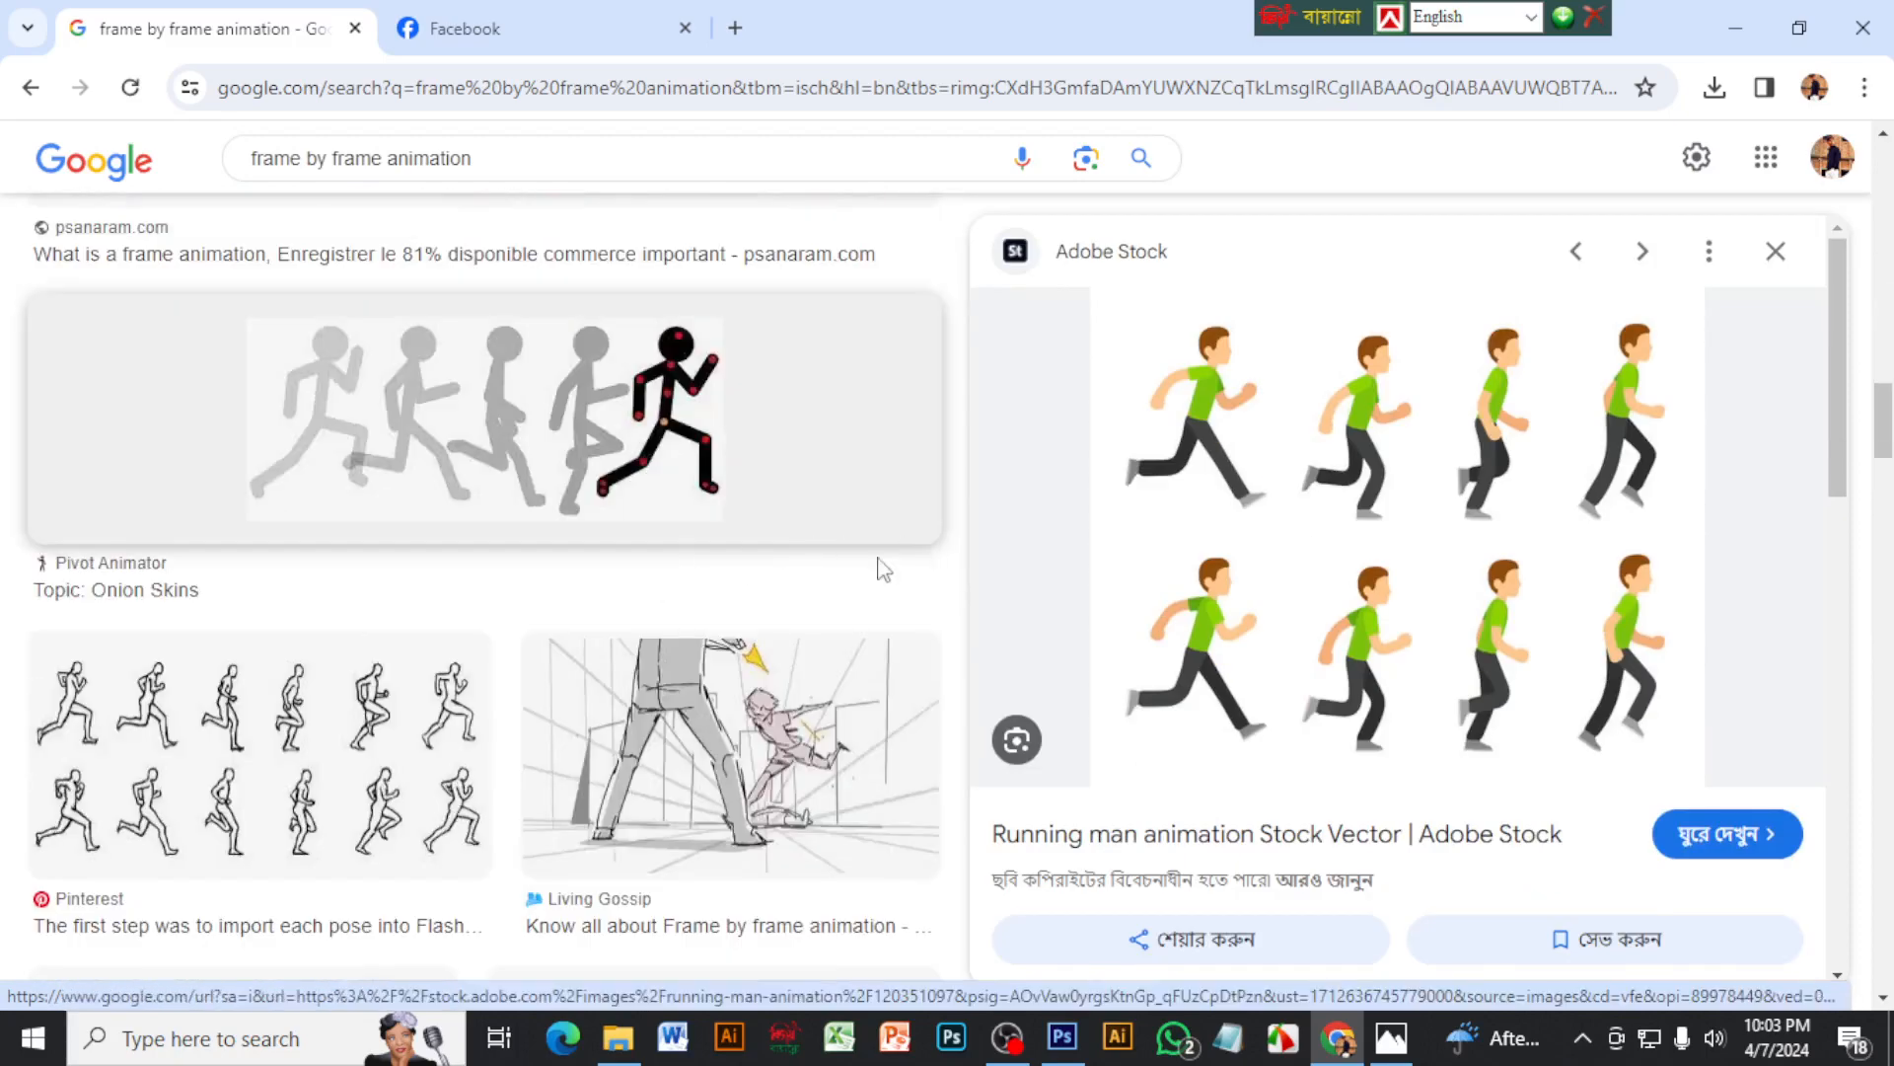
scroll(801, 611, "down", 3)
scroll(801, 620, "down", 1)
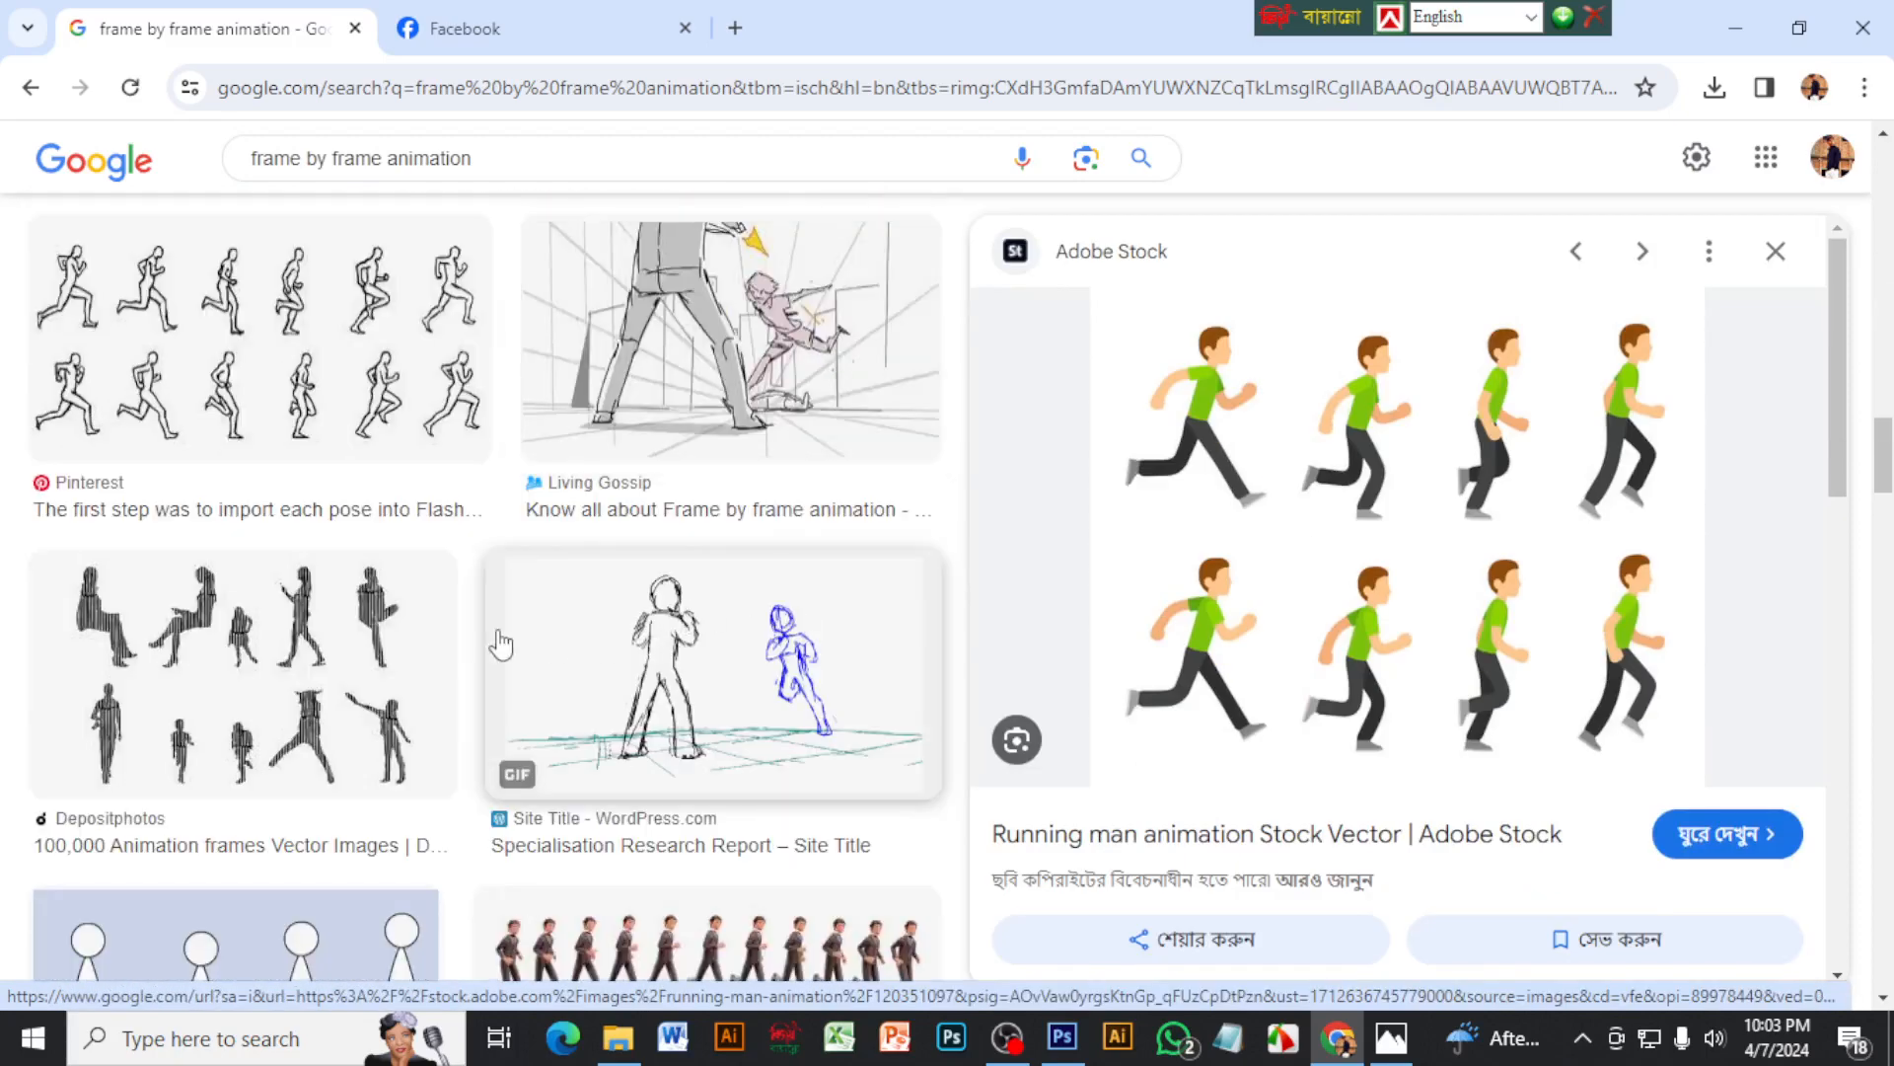
scroll(499, 642, "down", 1)
scroll(710, 706, "down", 2)
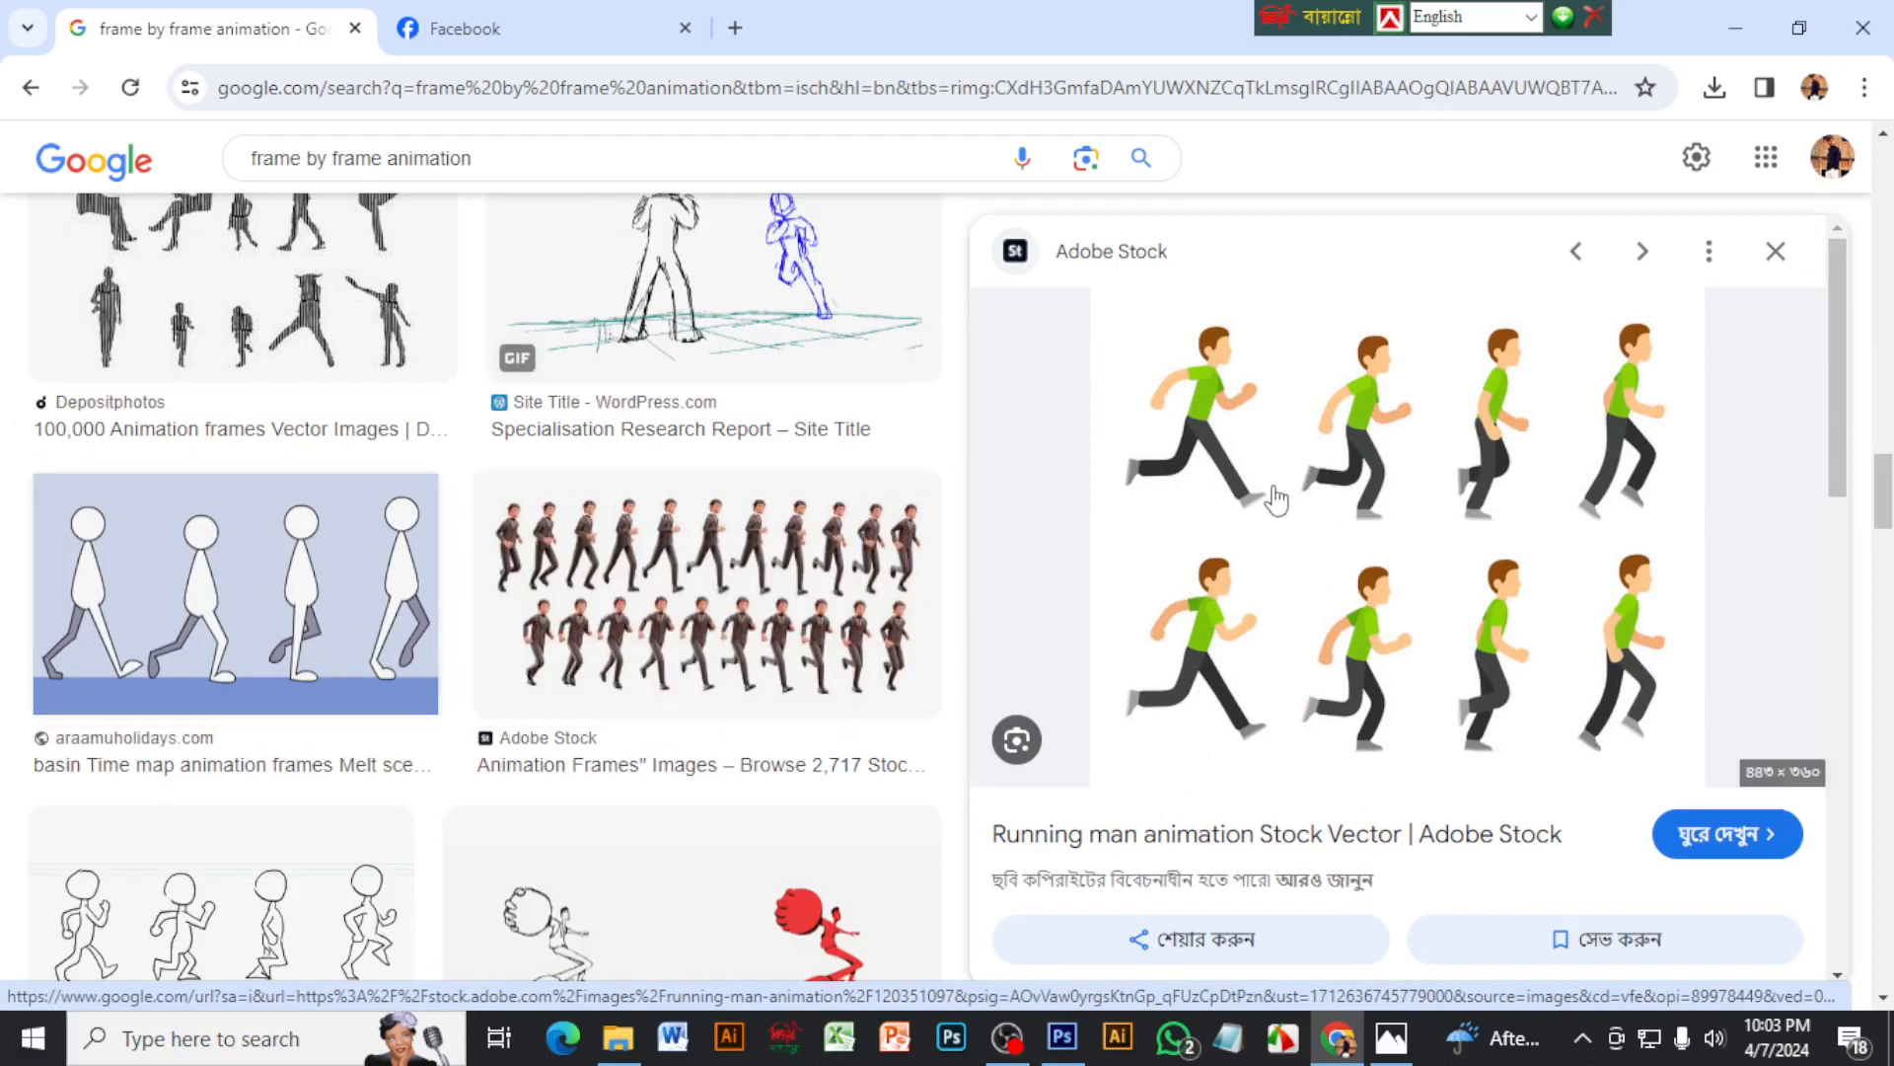
scroll(1135, 661, "down", 5)
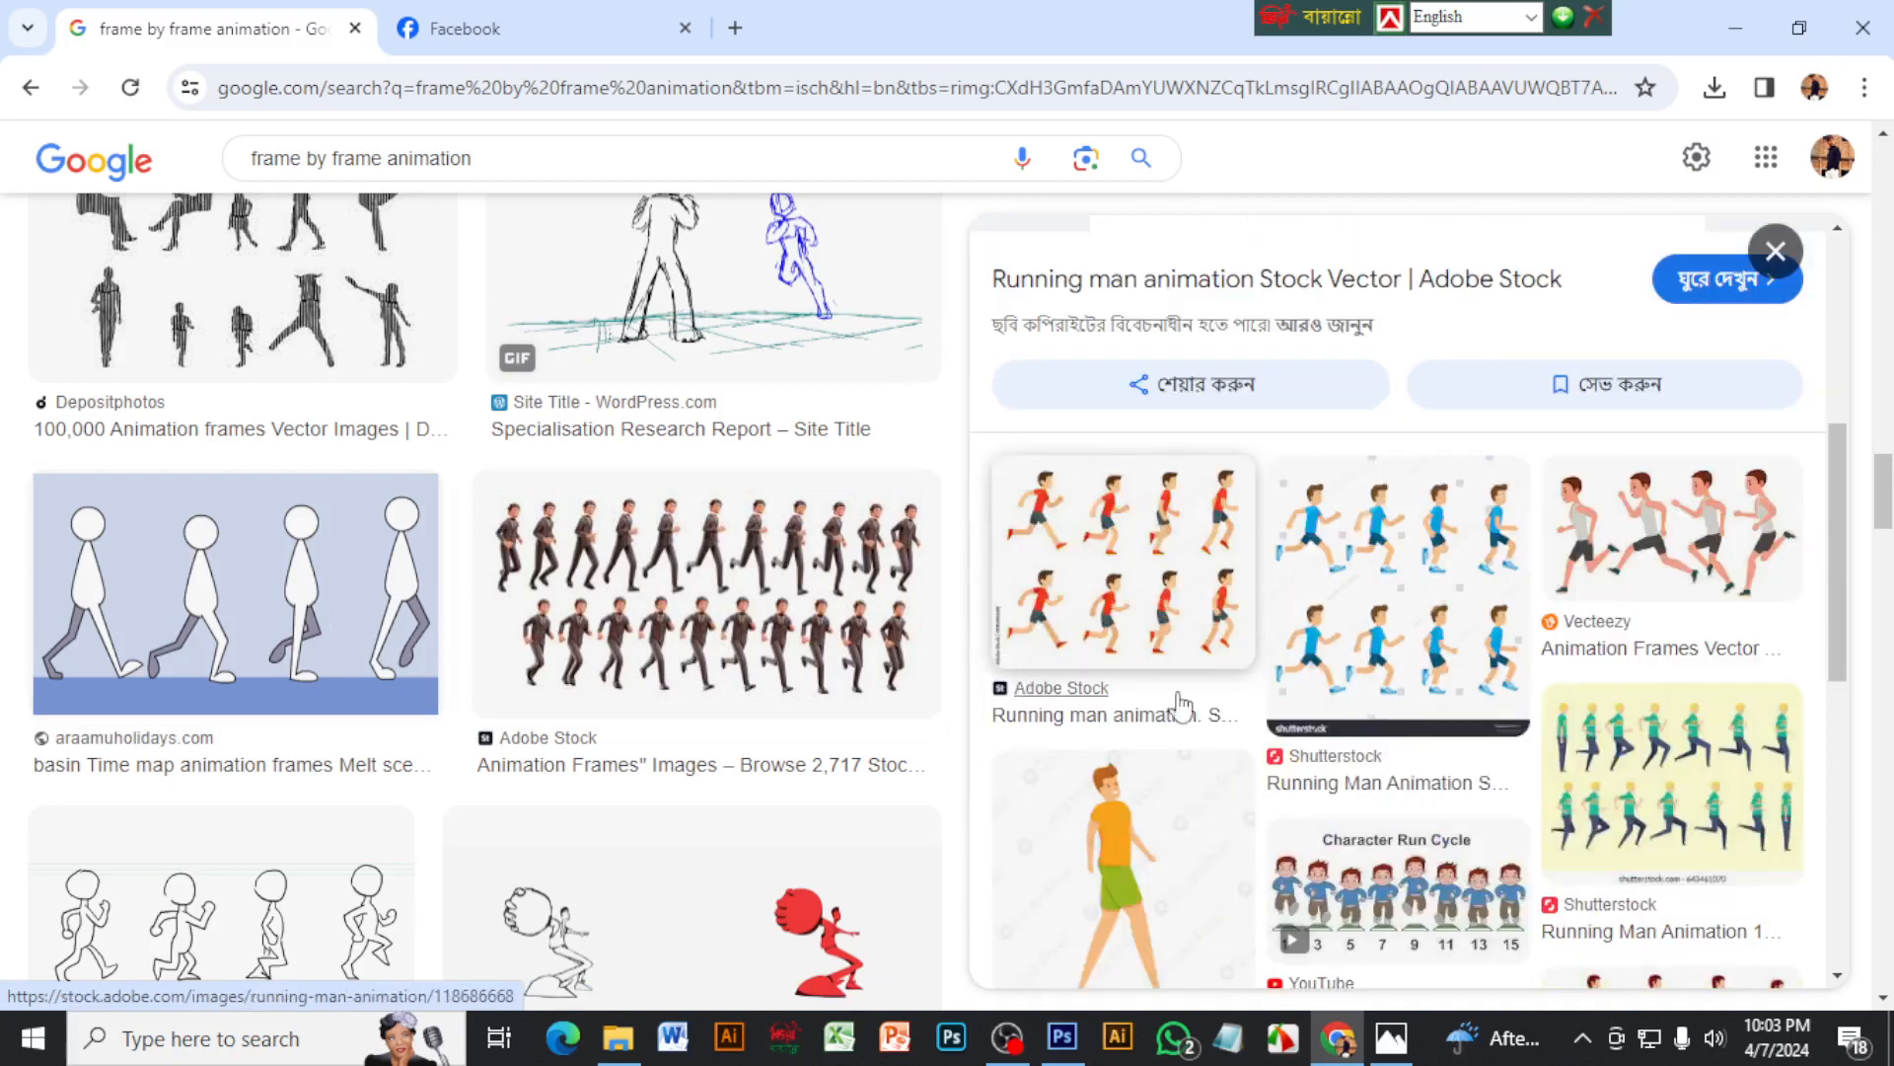
right_click(1389, 574)
scroll(1559, 474, "down", 3)
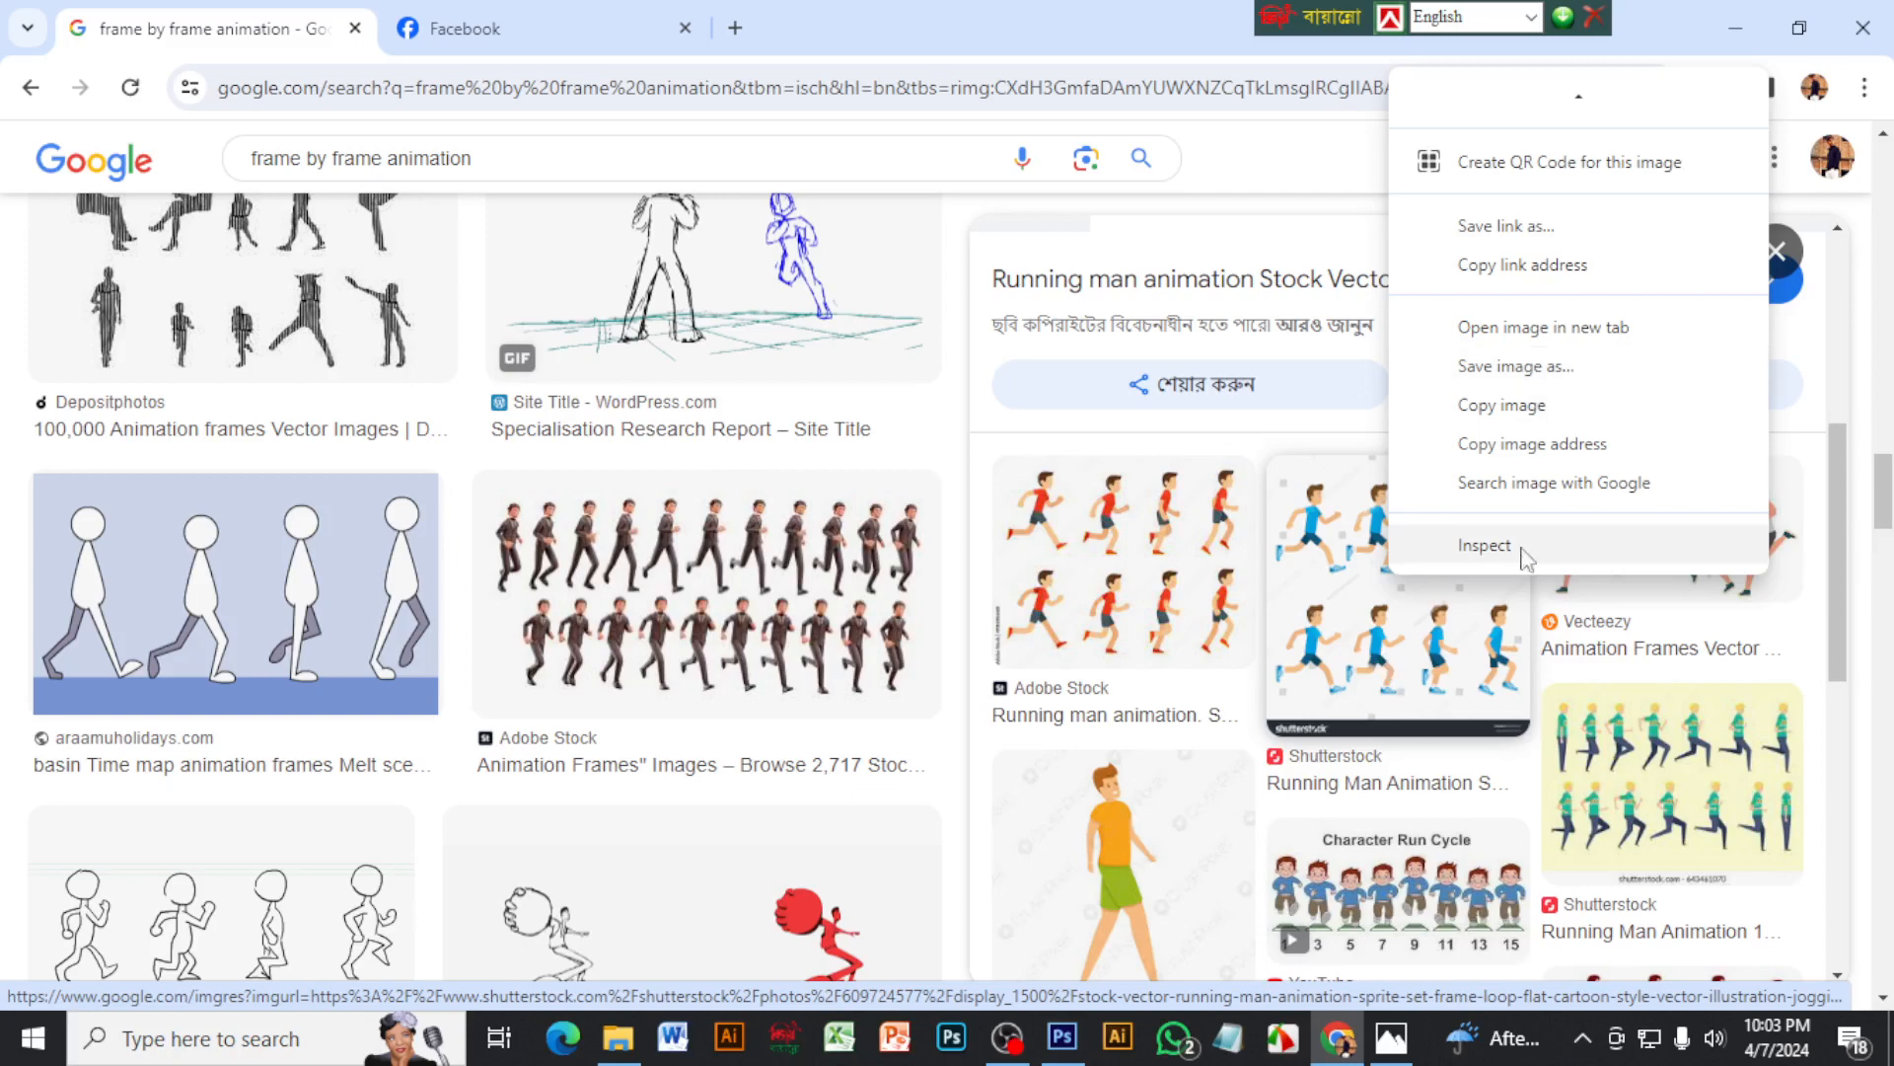
left_click(1556, 384)
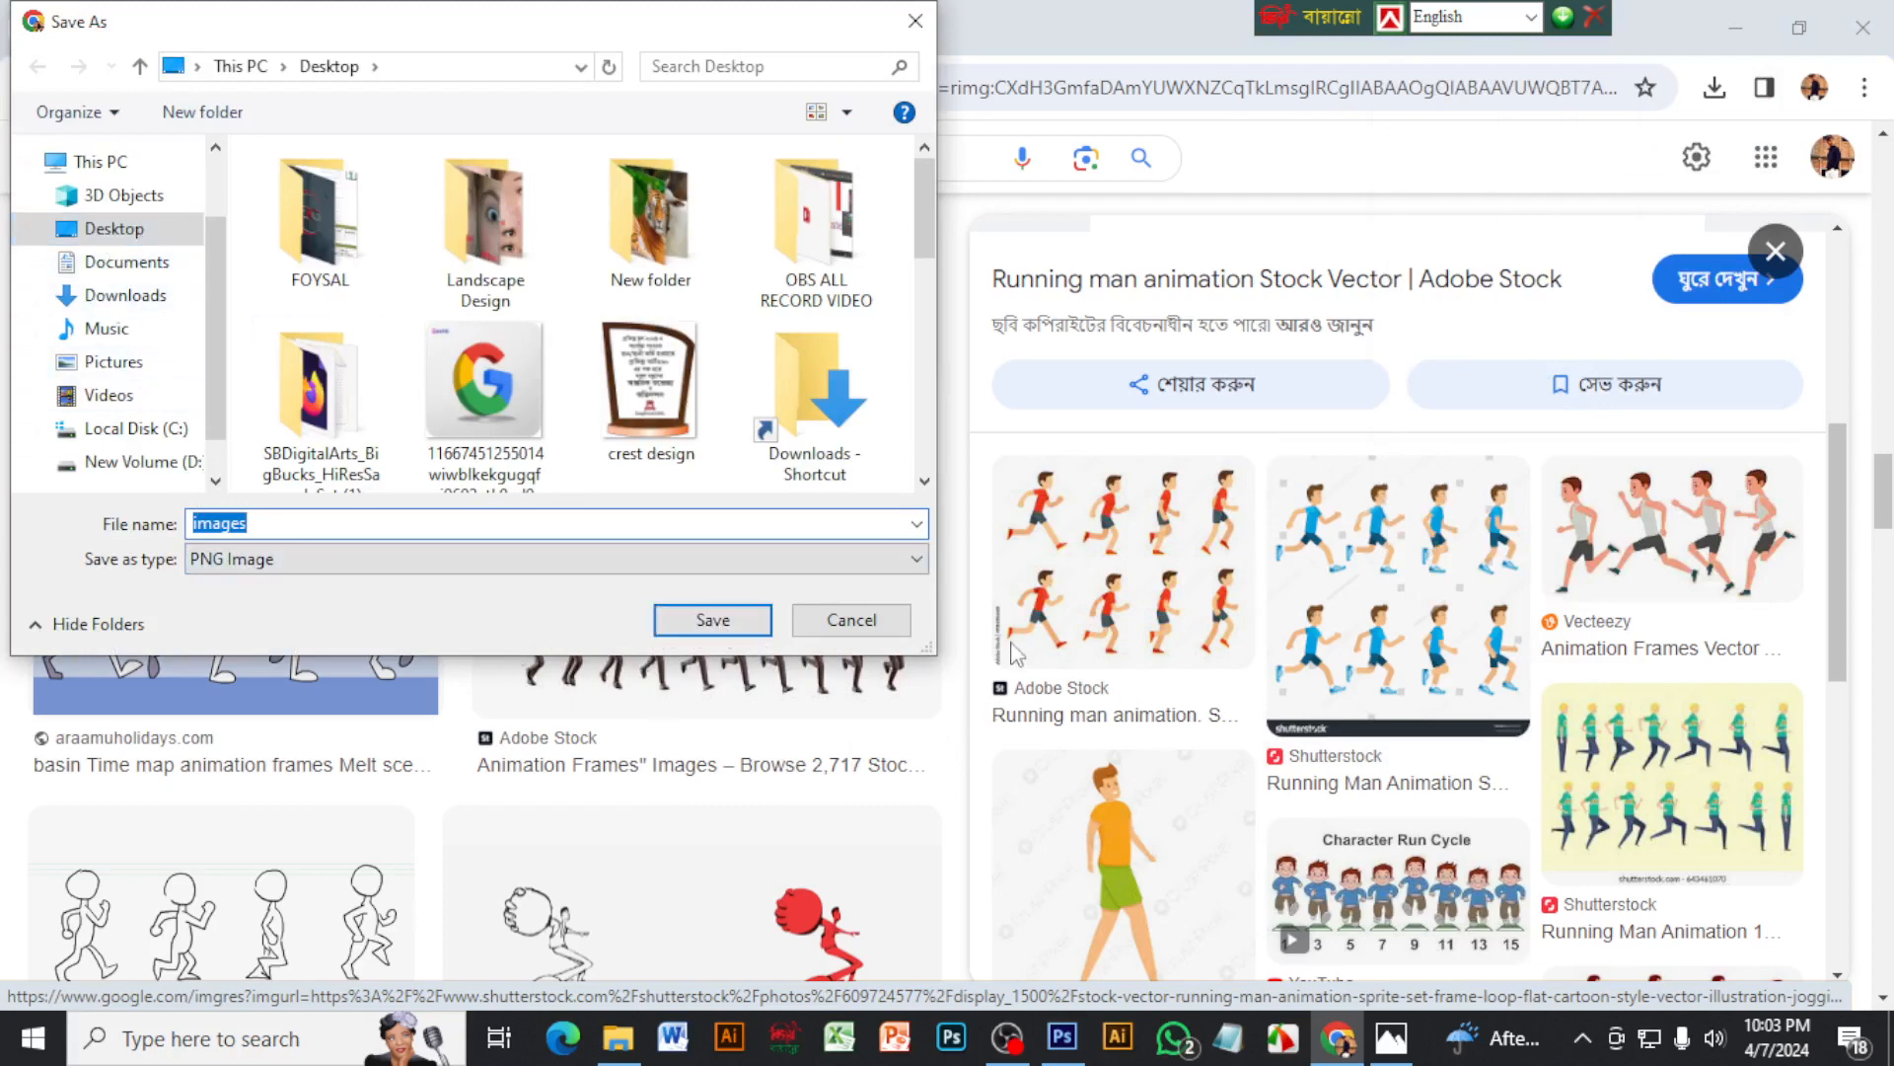
left_click(876, 641)
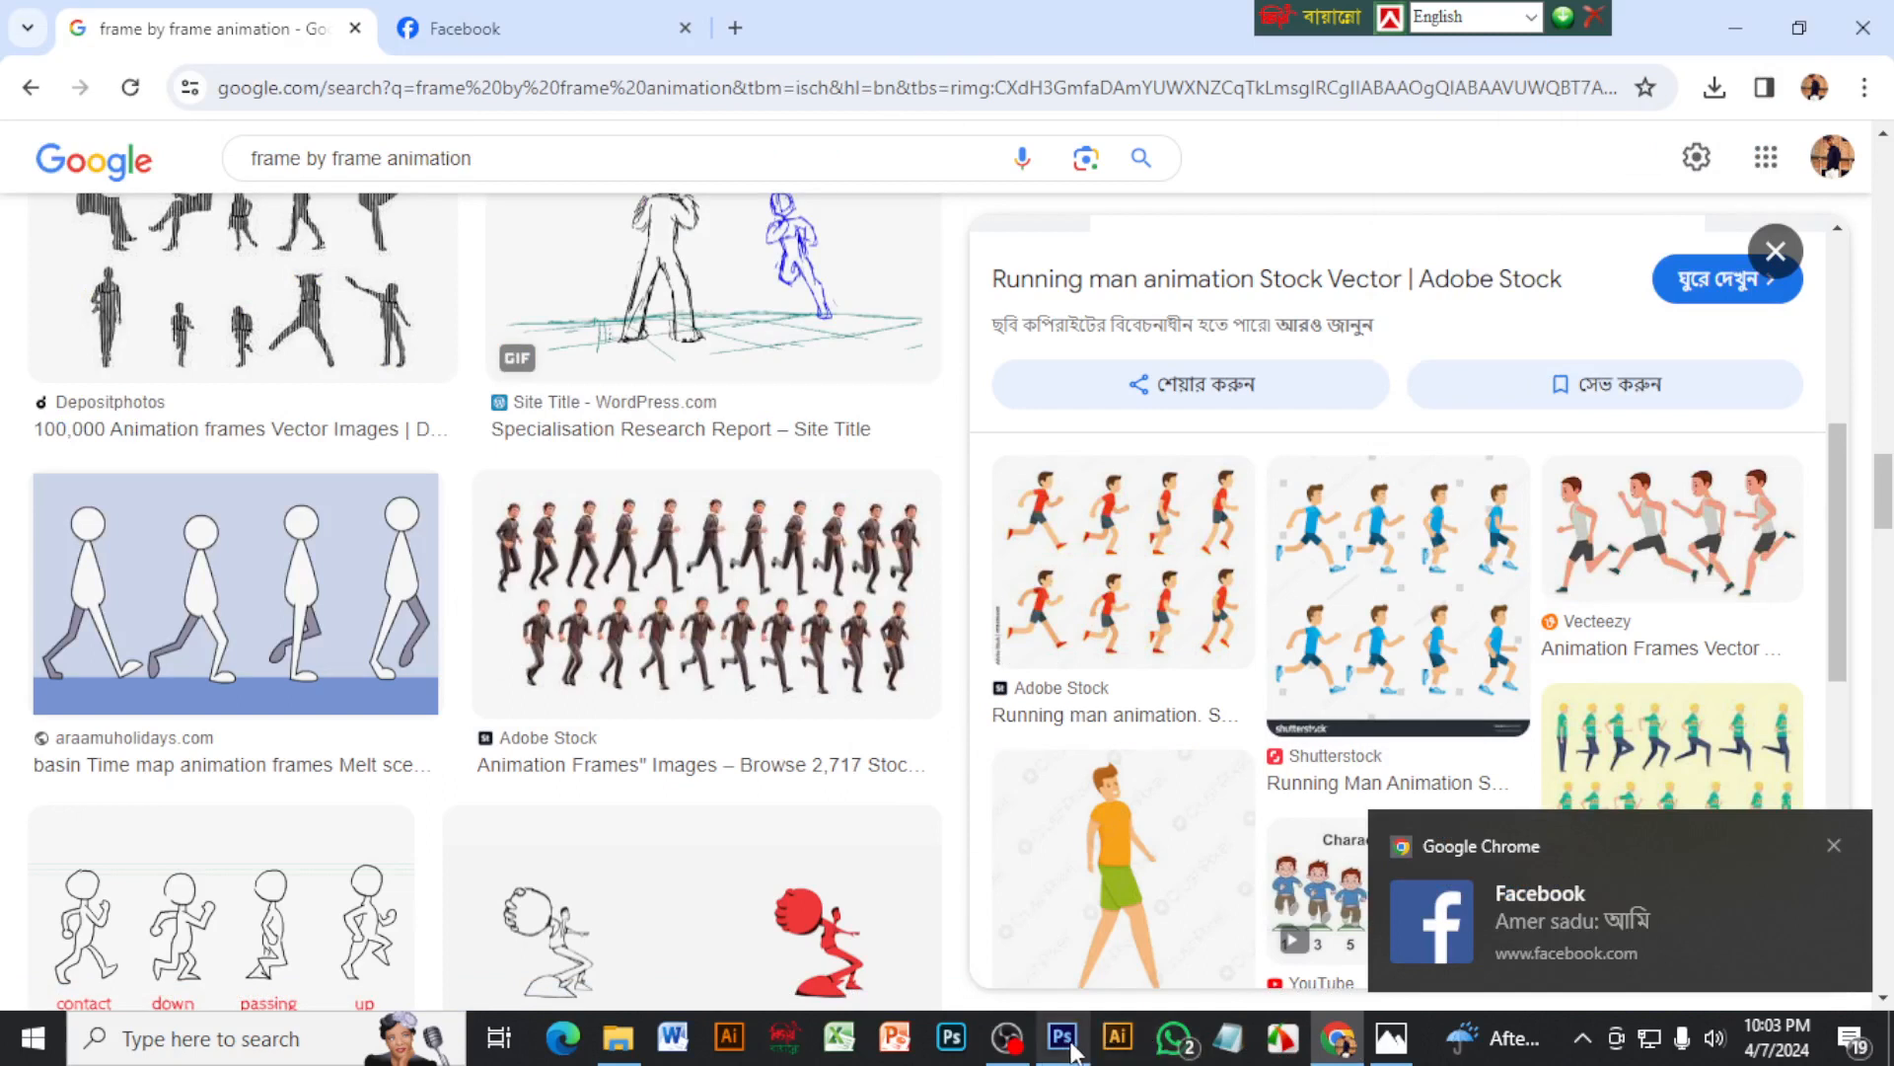
left_click(1835, 845)
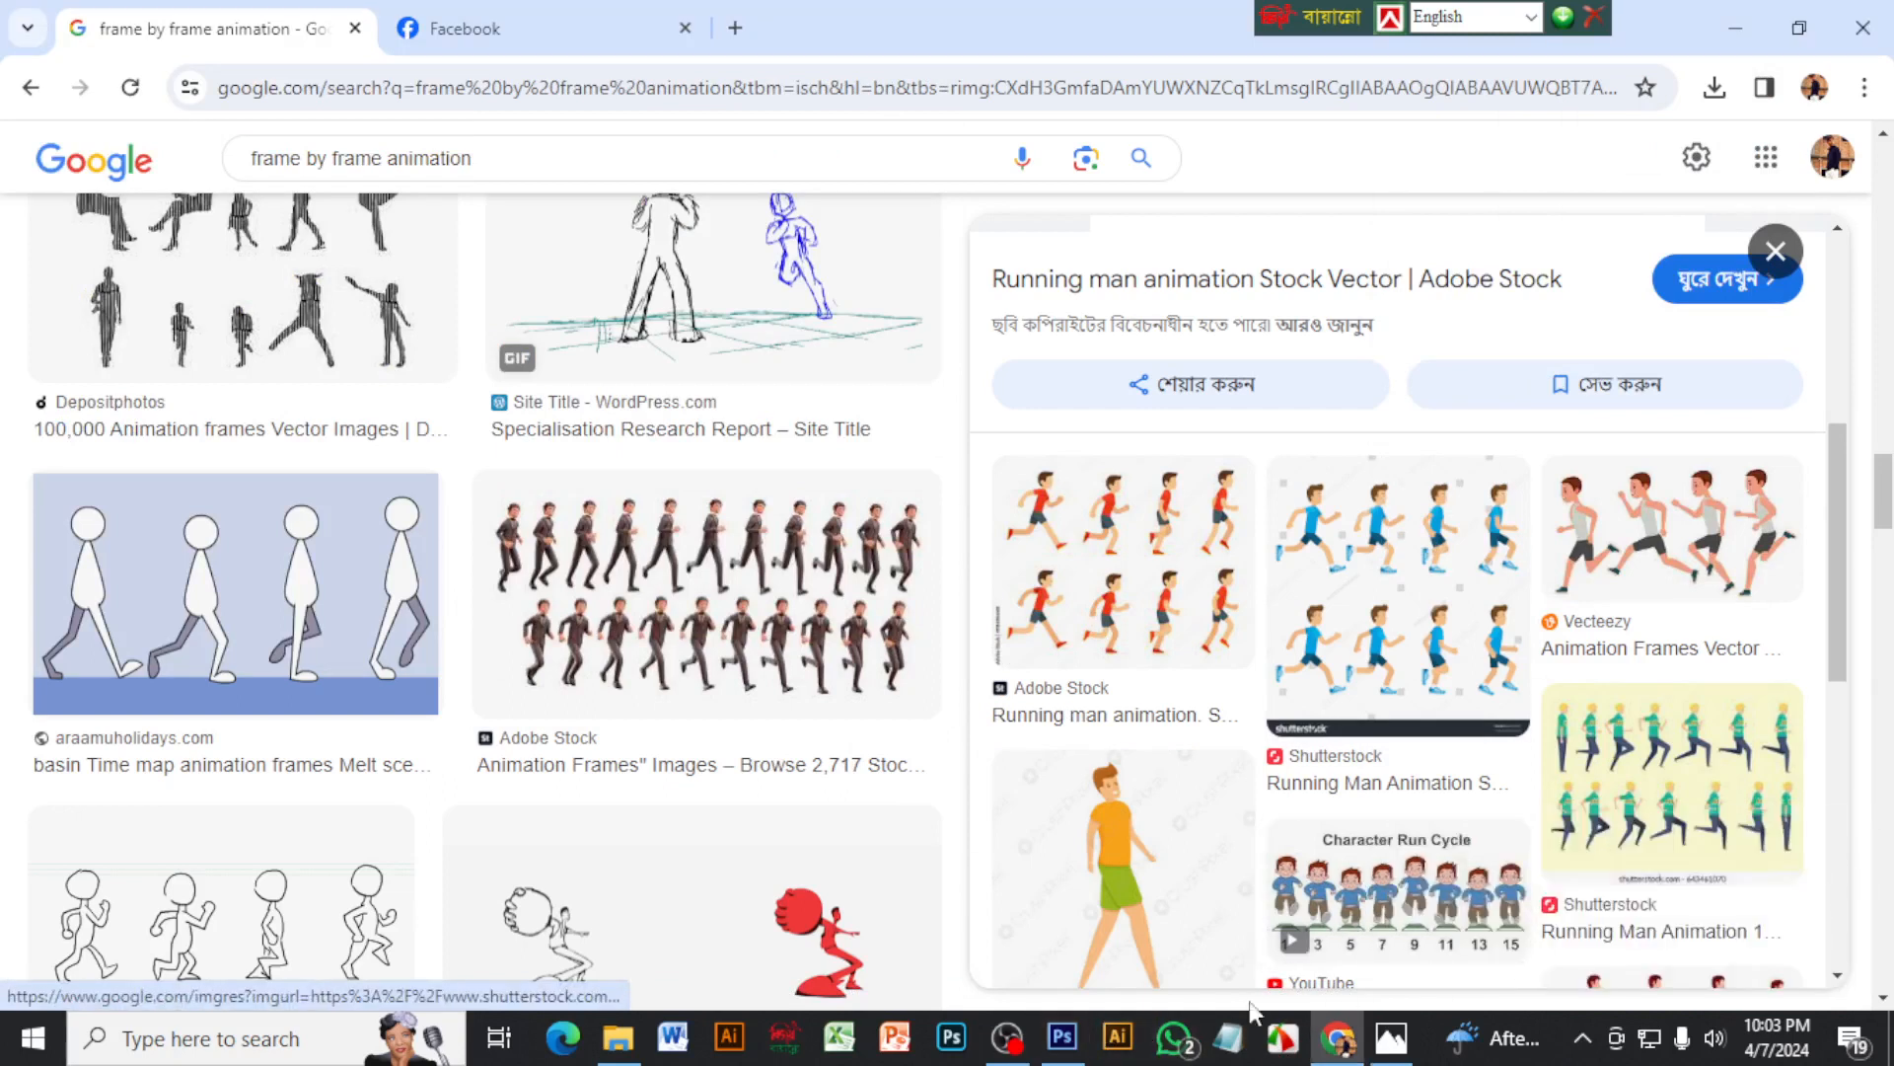
Switch to Photoshop and open the green-shirt running-man sprite sheet, the JPG starting with 360_F_120351097, from the Desktop
left_click(1063, 1052)
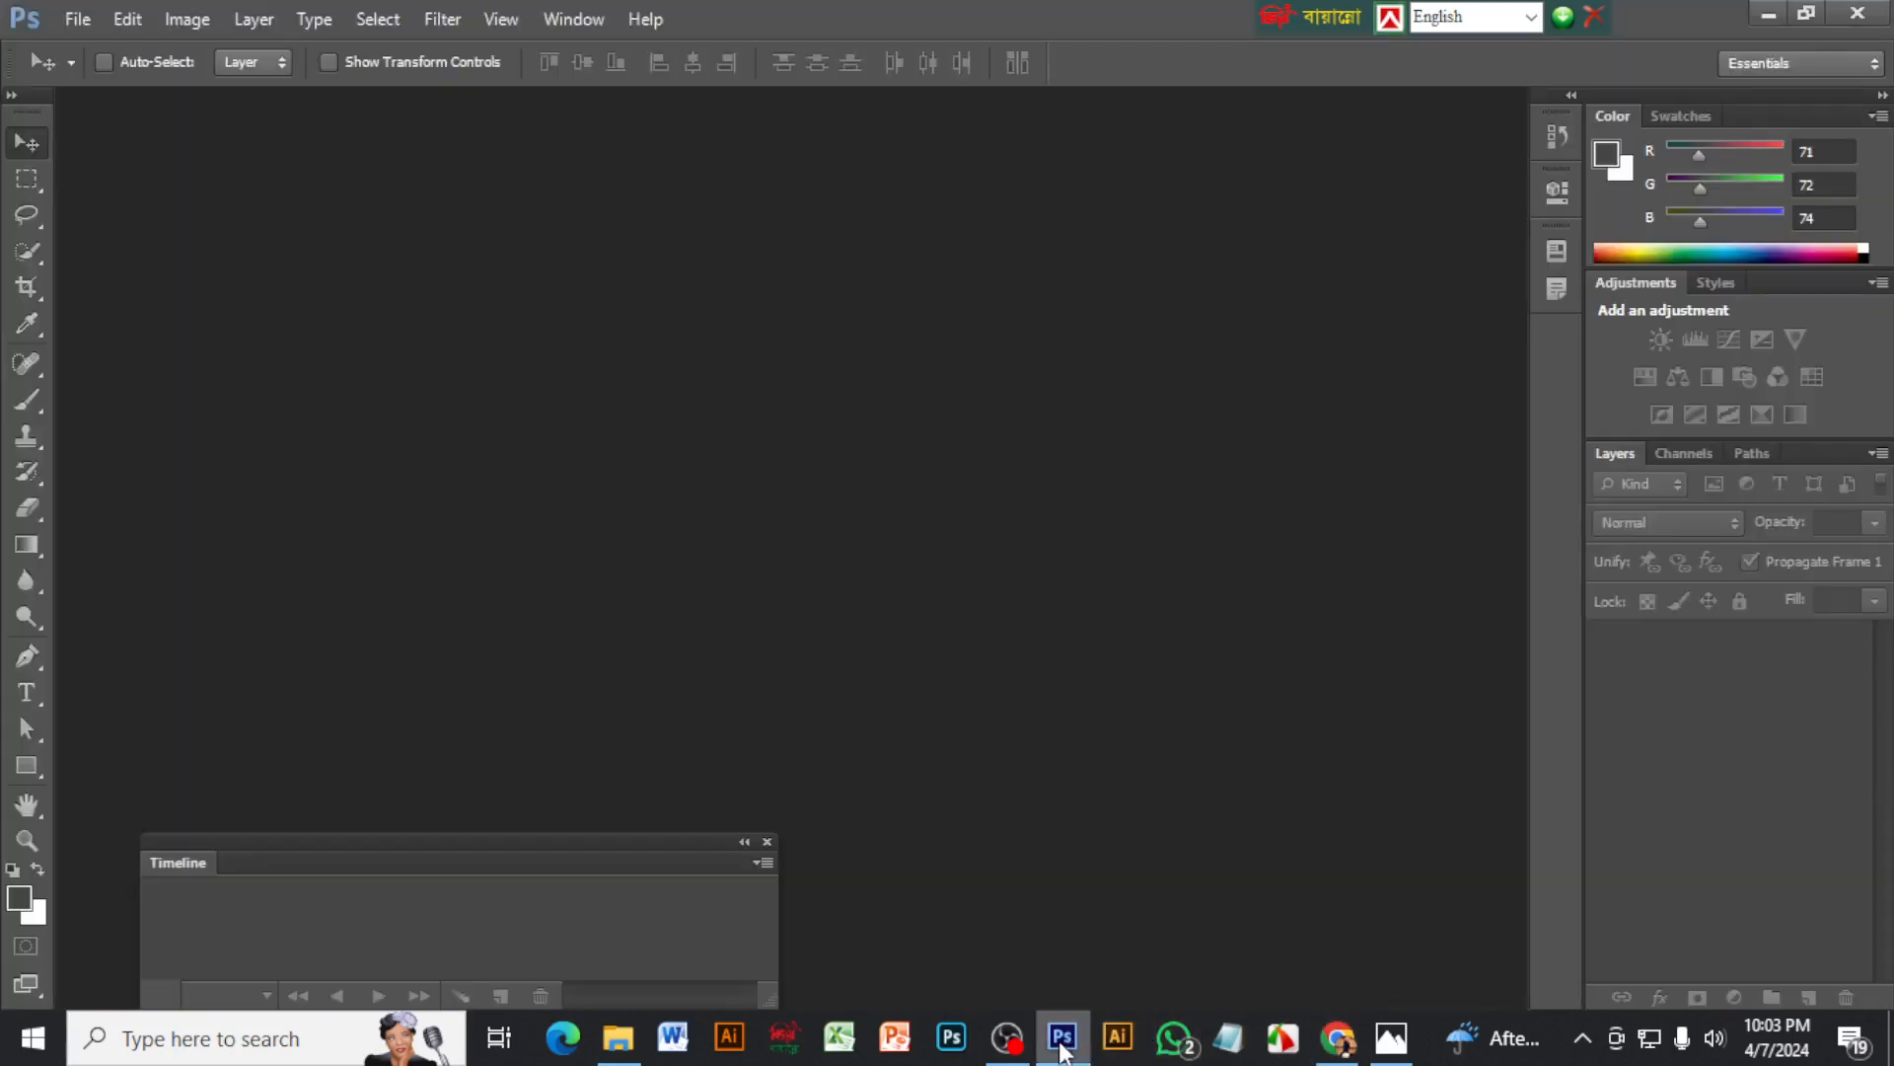
left_click(77, 19)
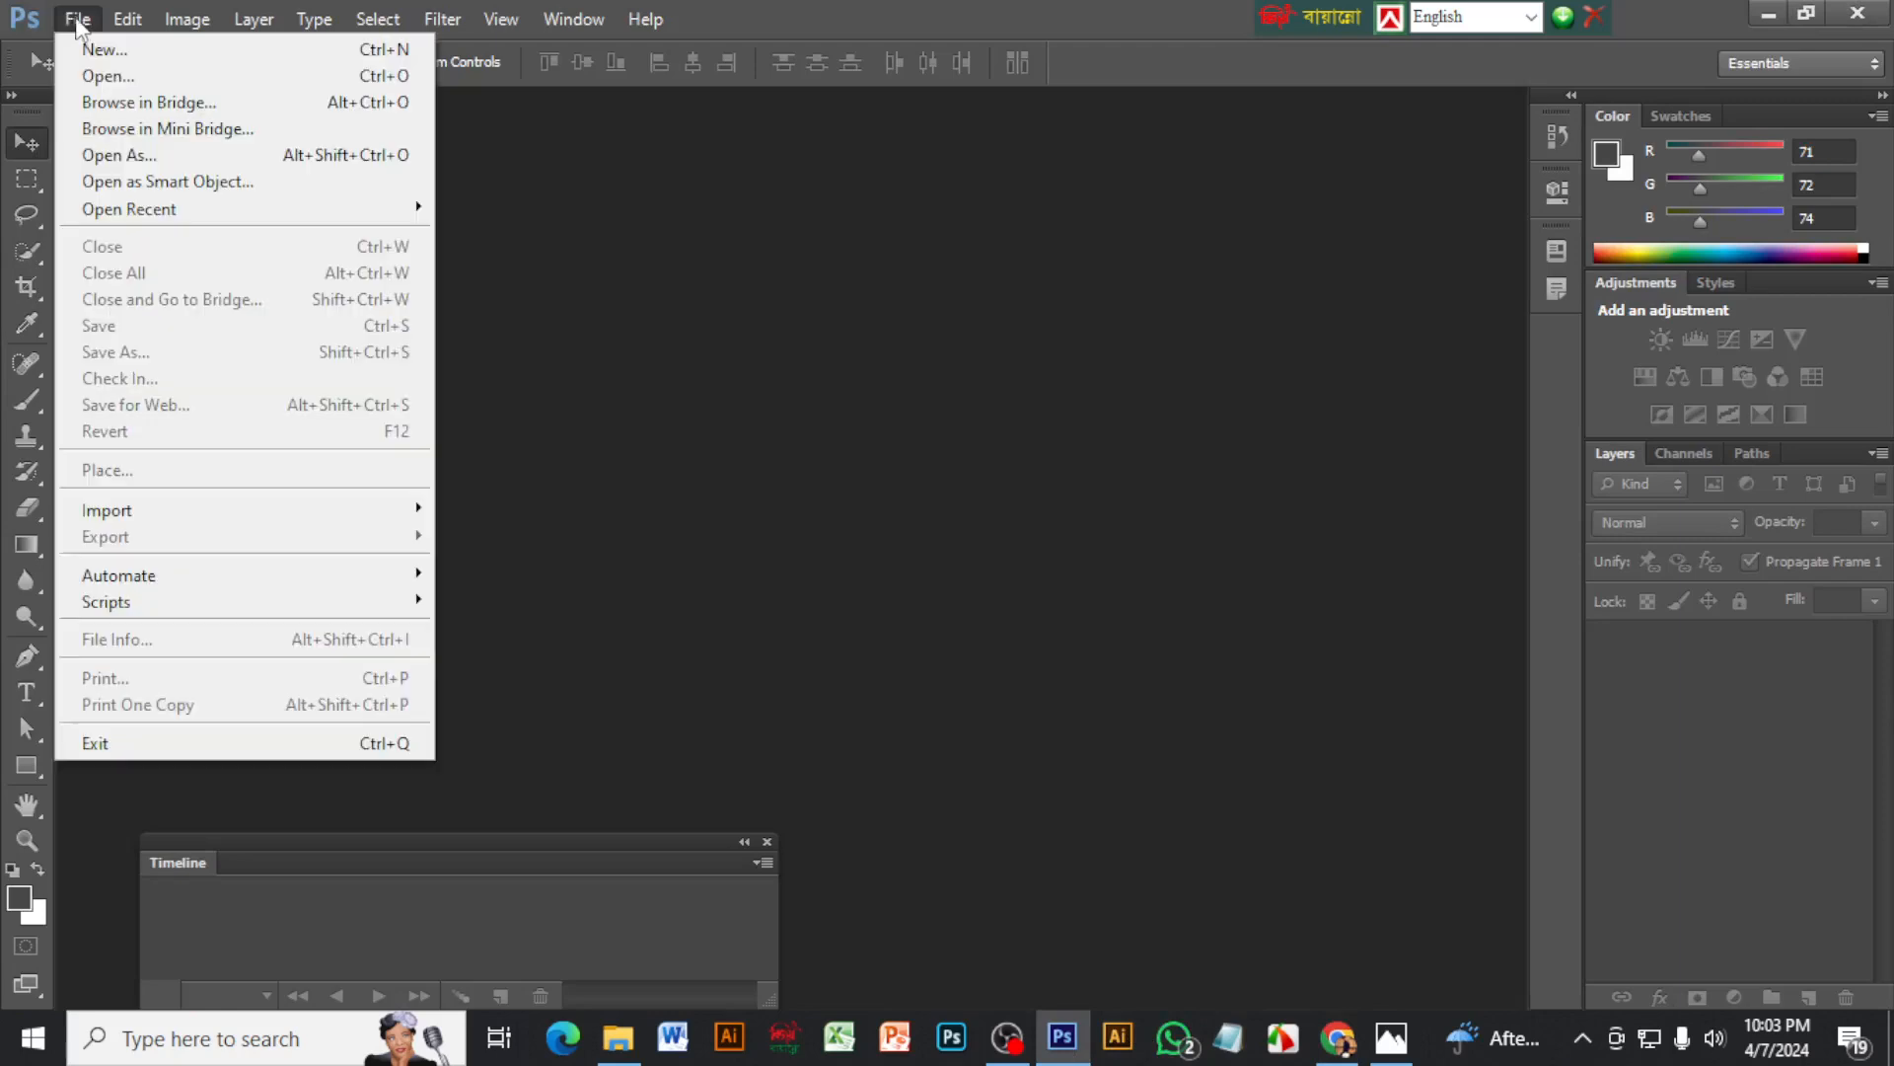
left_click(89, 72)
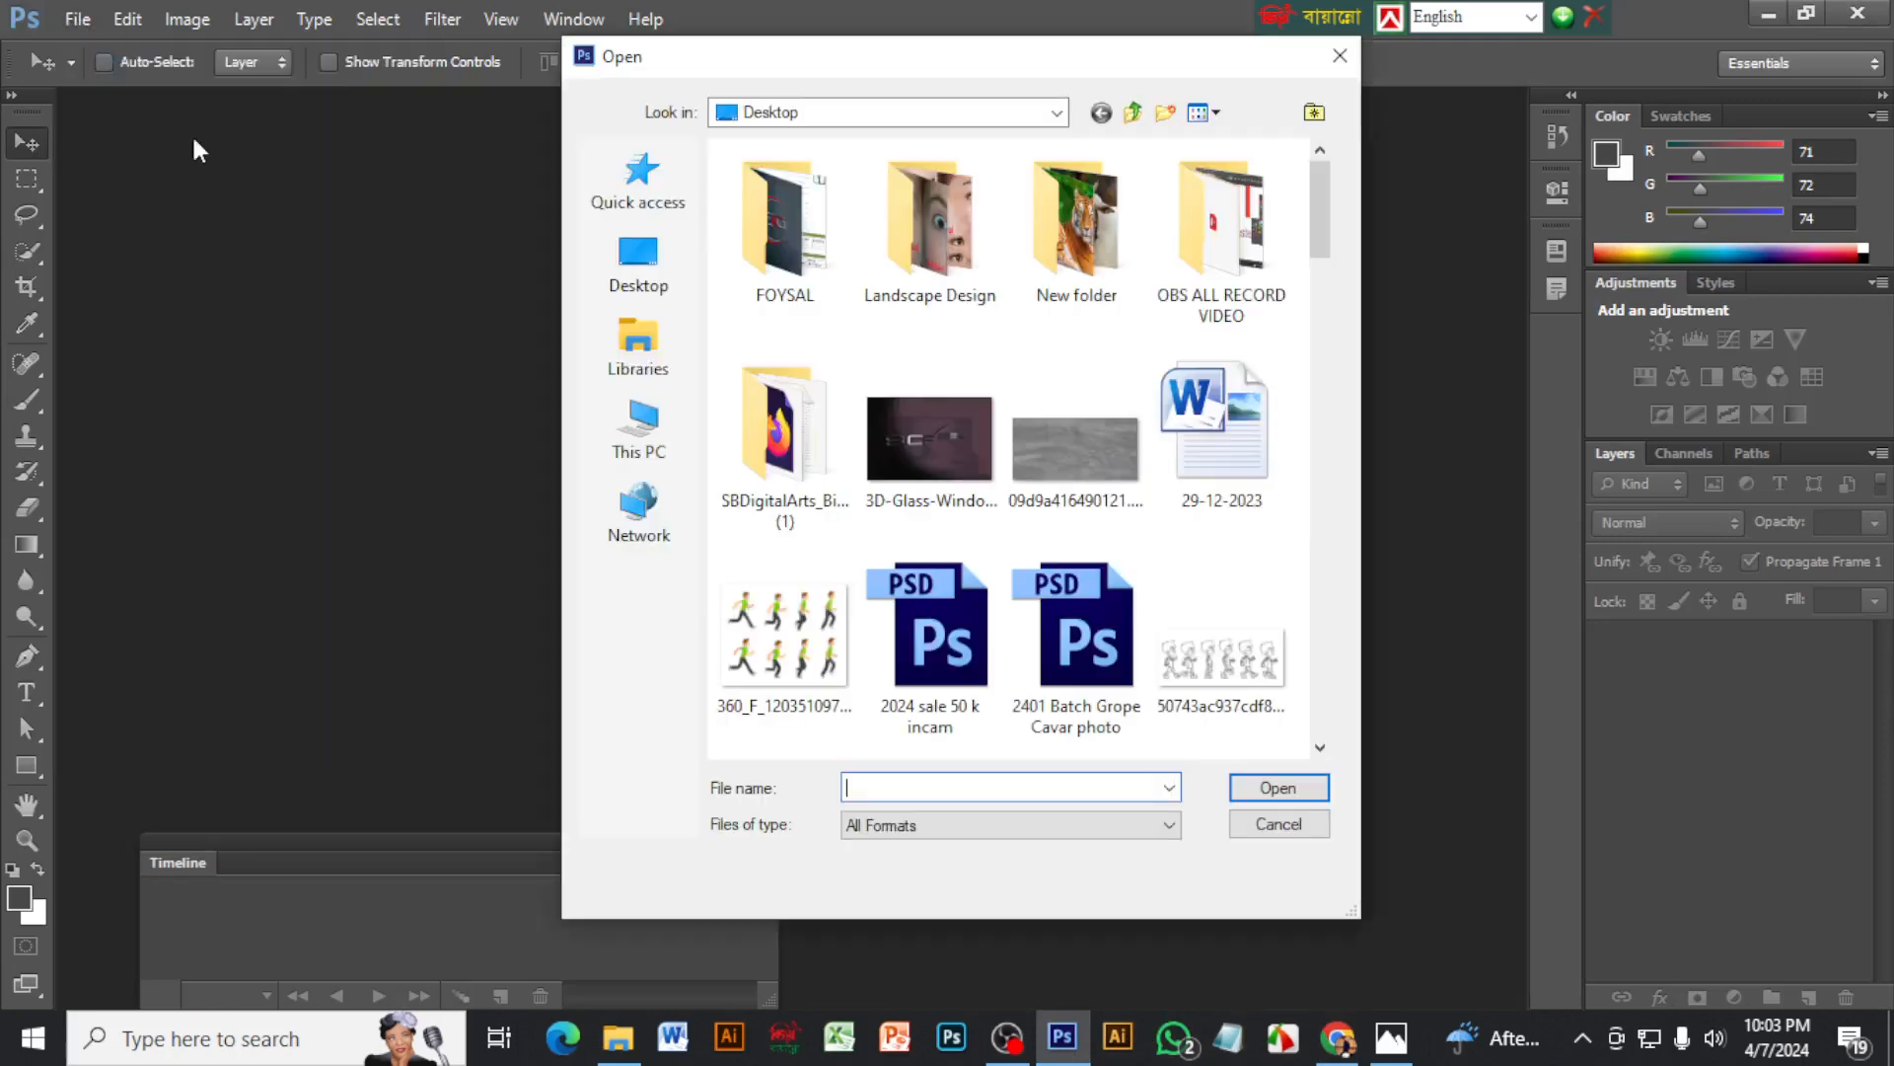
left_click(638, 261)
scroll(850, 540, "down", 4)
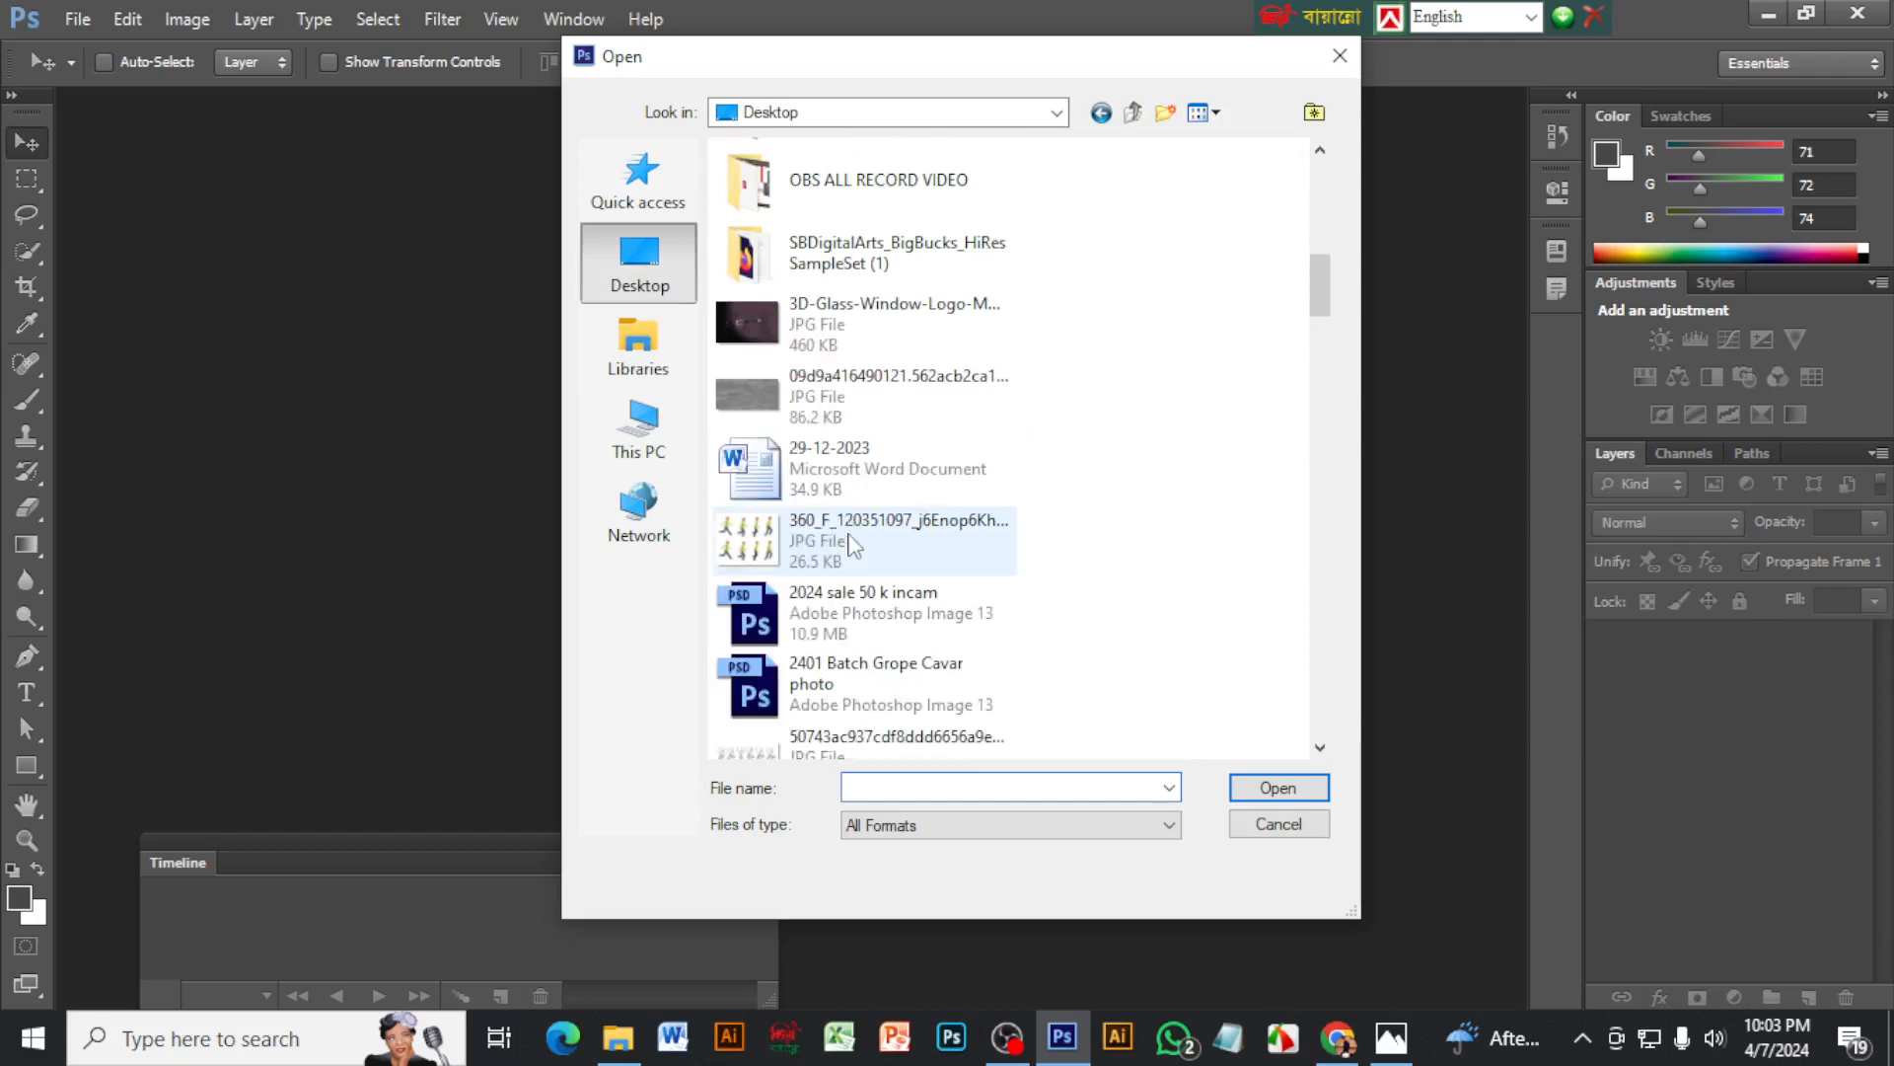
scroll(851, 563, "down", 10)
scroll(854, 584, "up", 2)
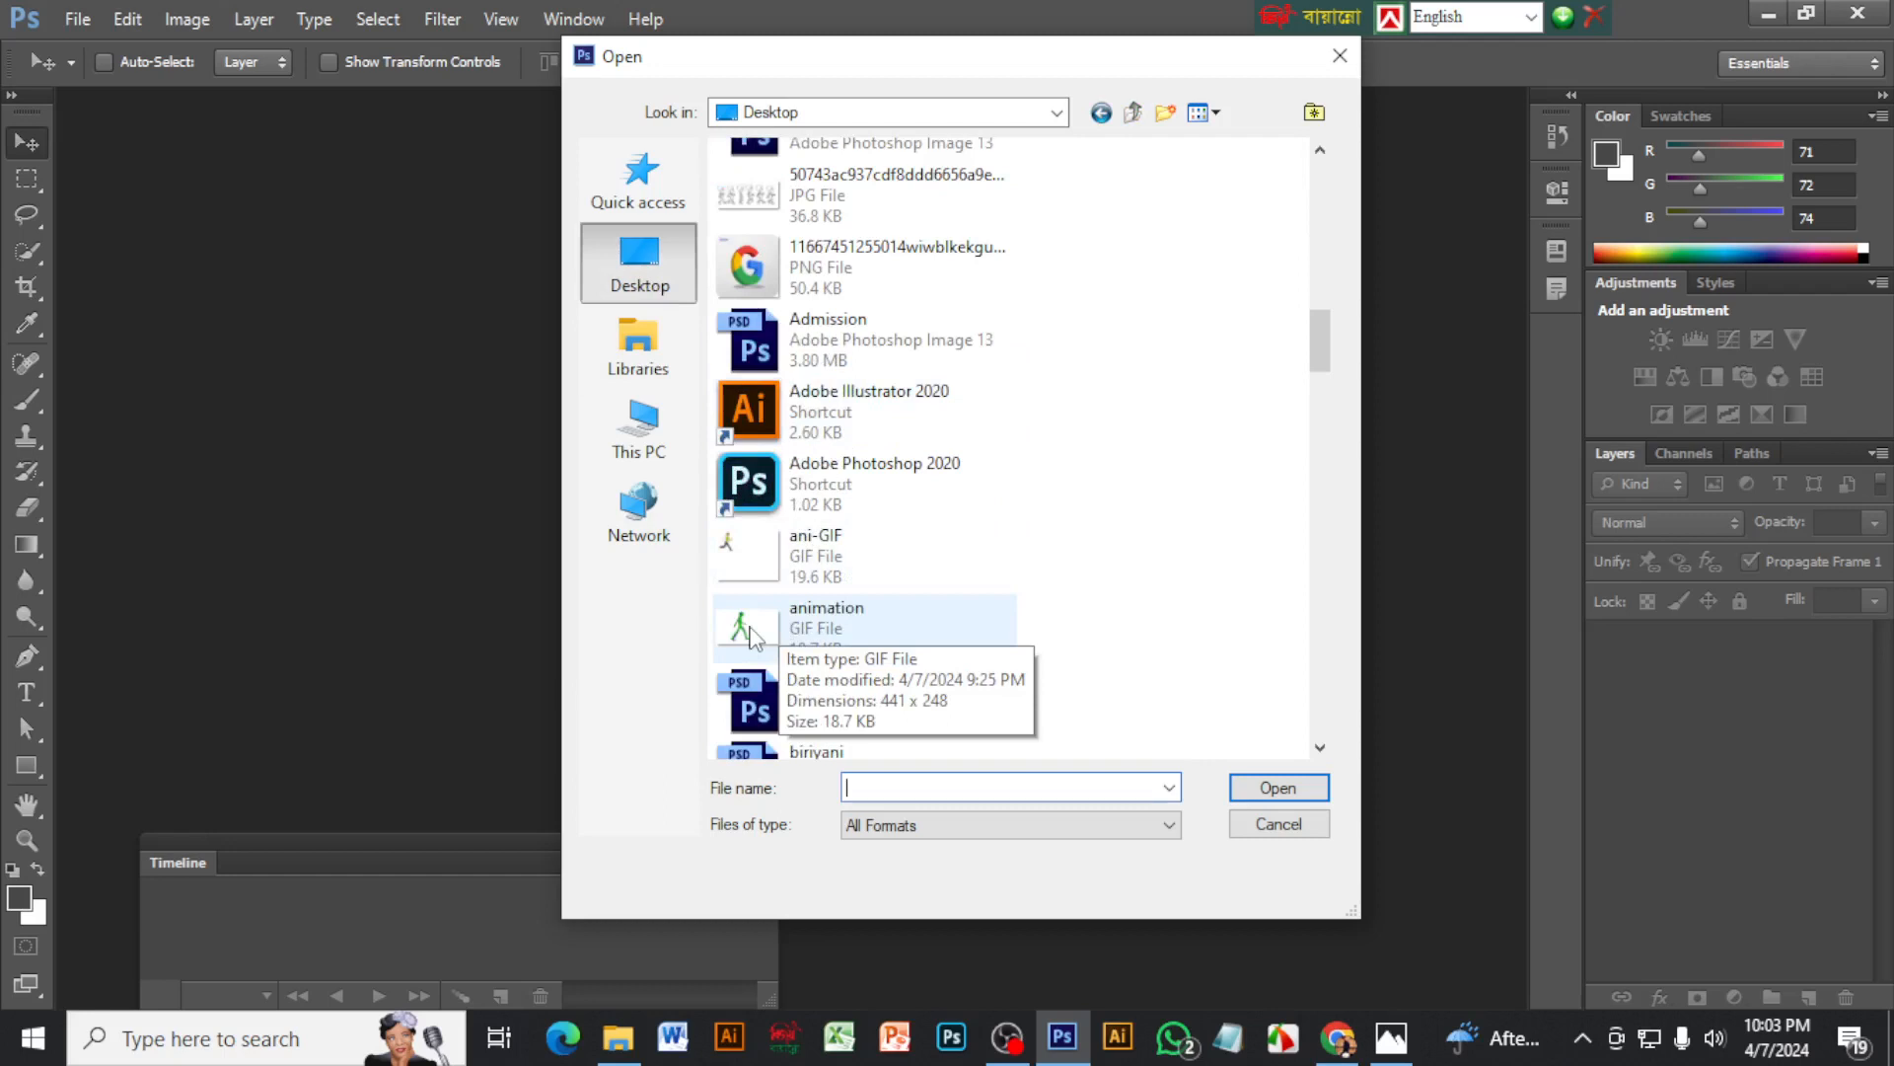
left_click(747, 570)
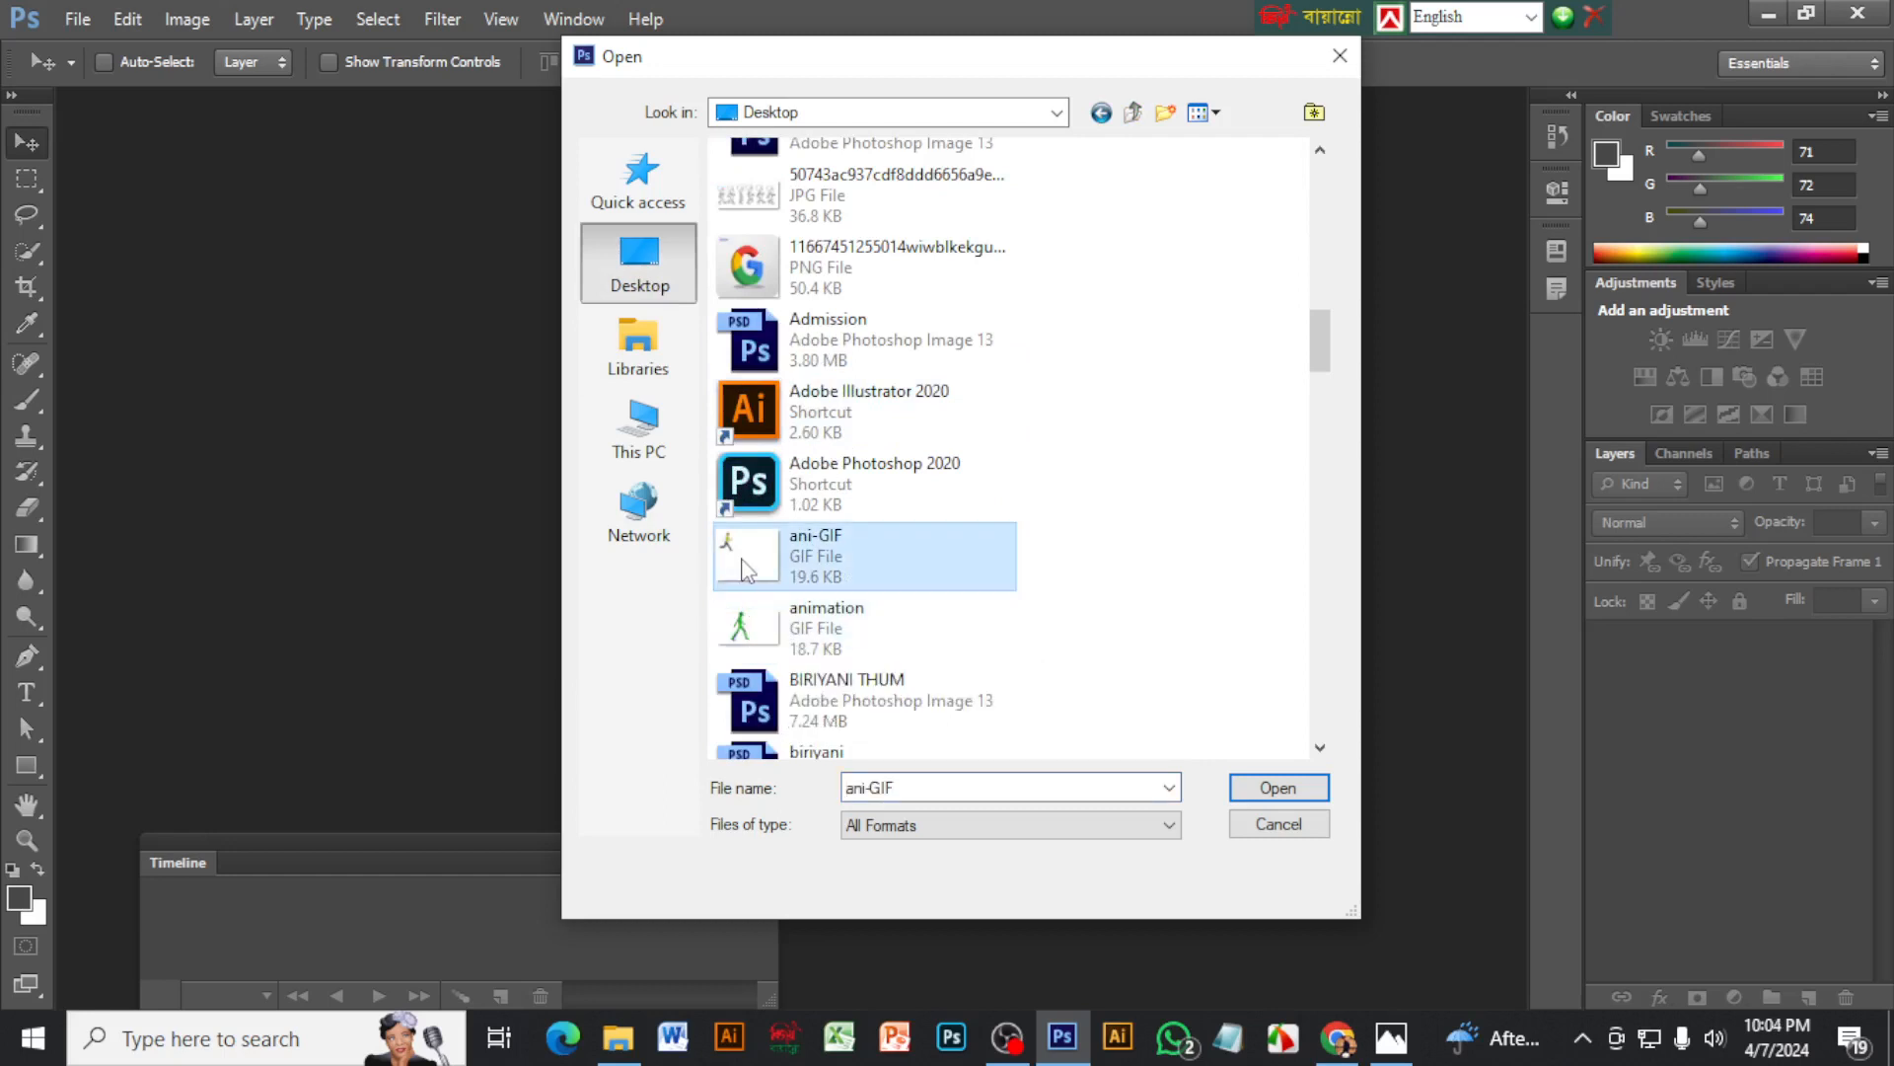
scroll(760, 568, "down", 15)
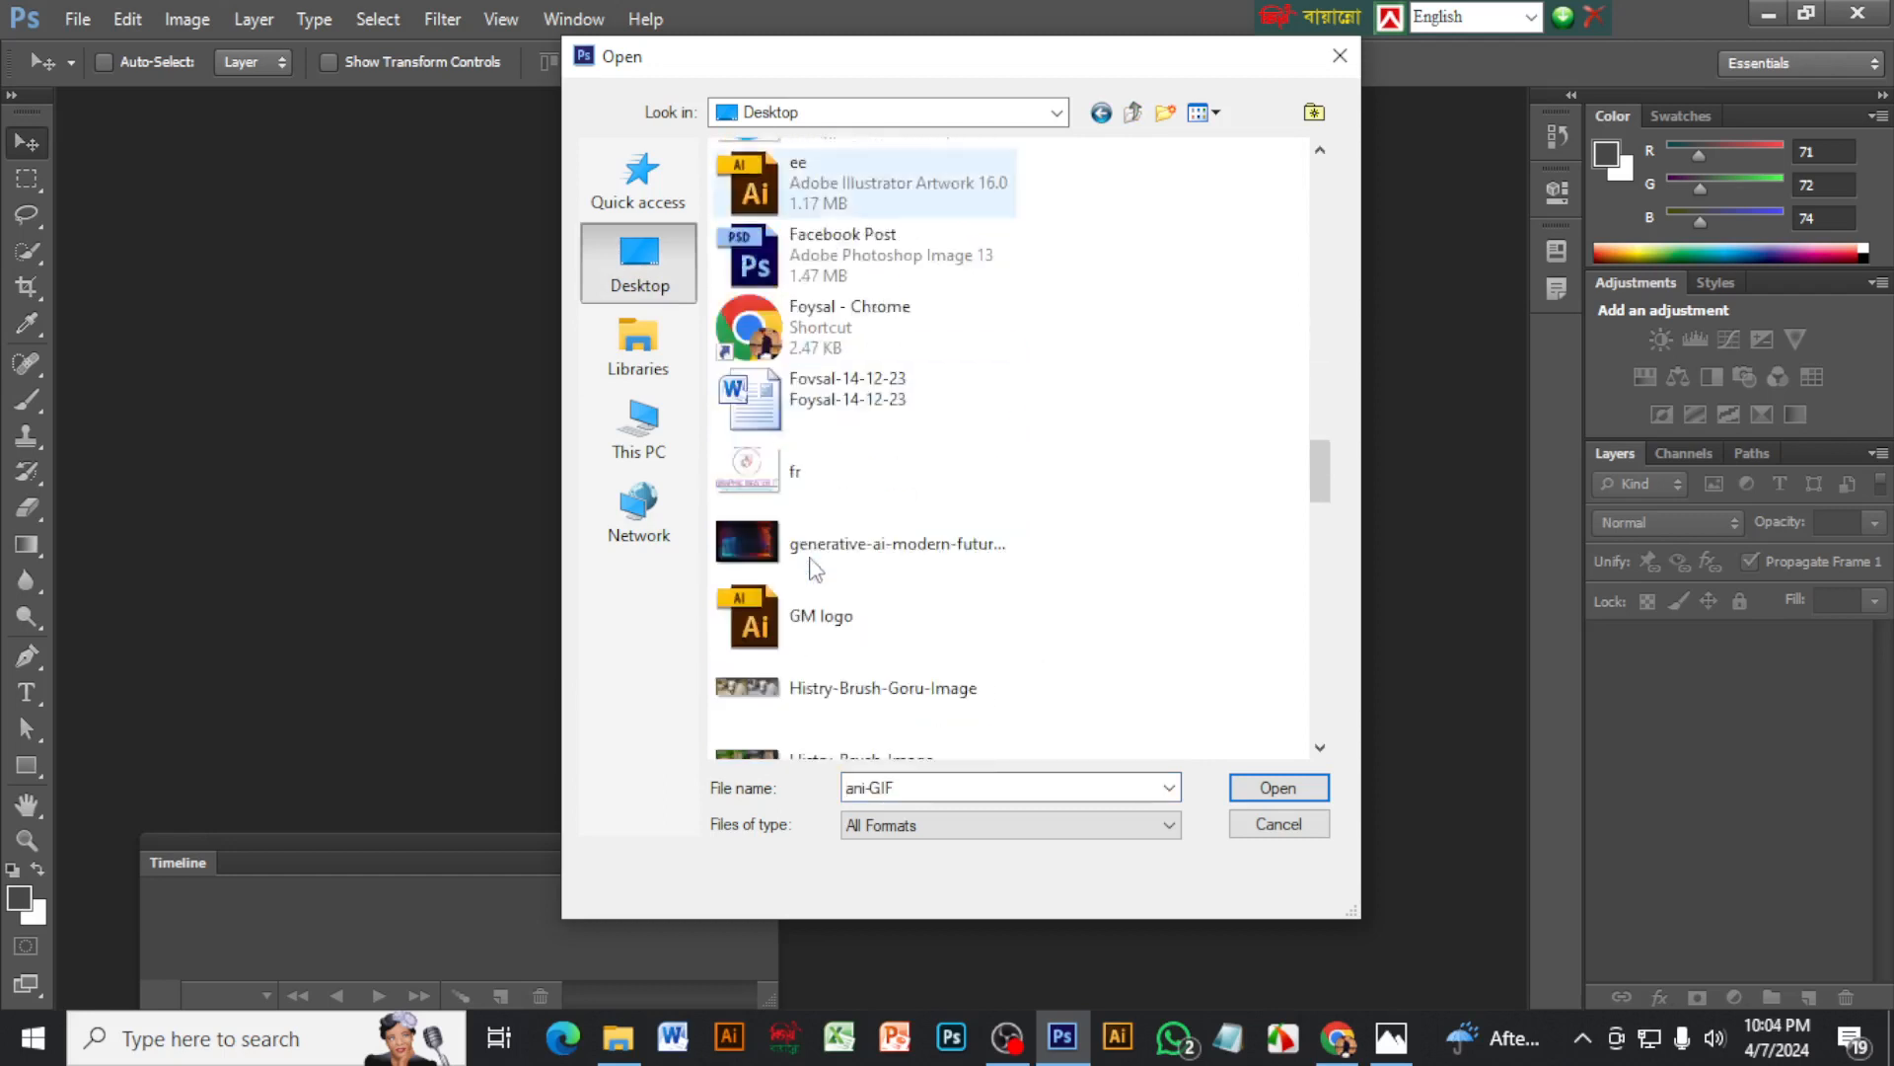
scroll(811, 570, "down", 15)
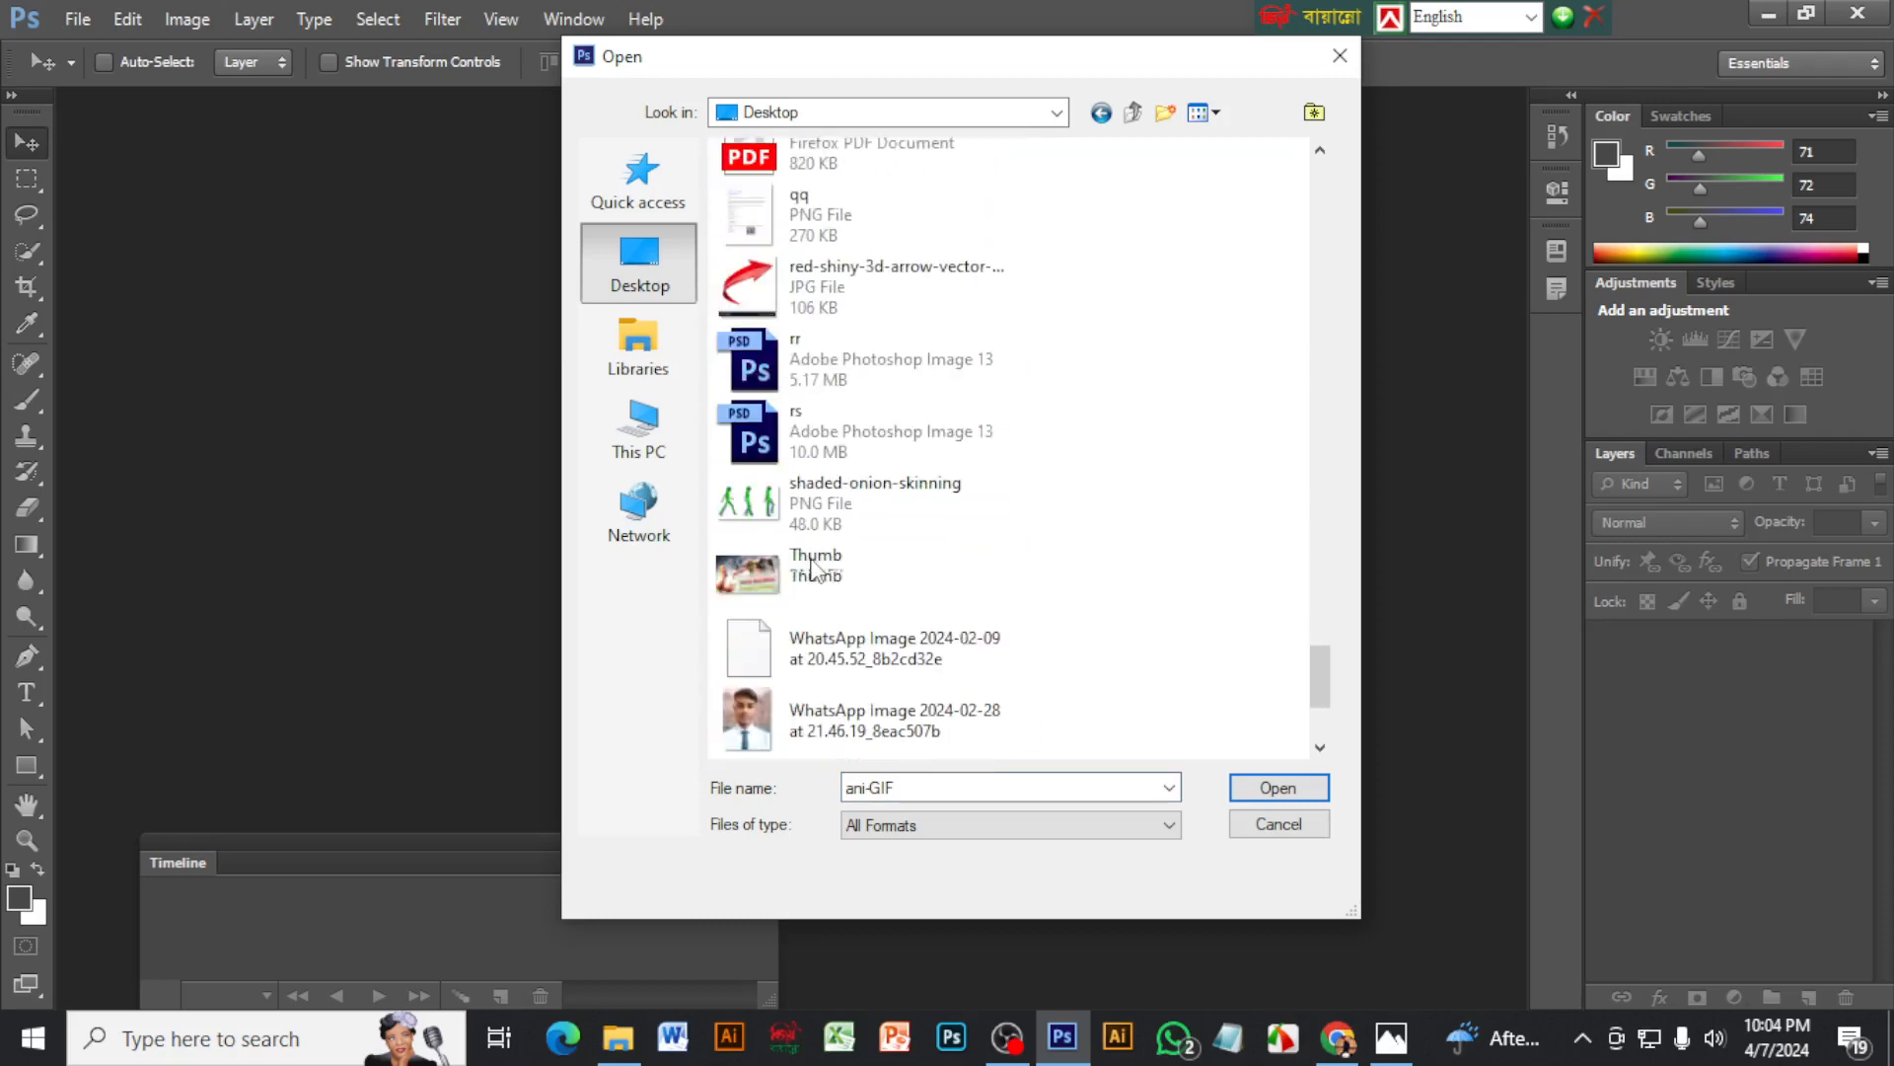
scroll(782, 553, "down", 3)
scroll(839, 573, "up", 8)
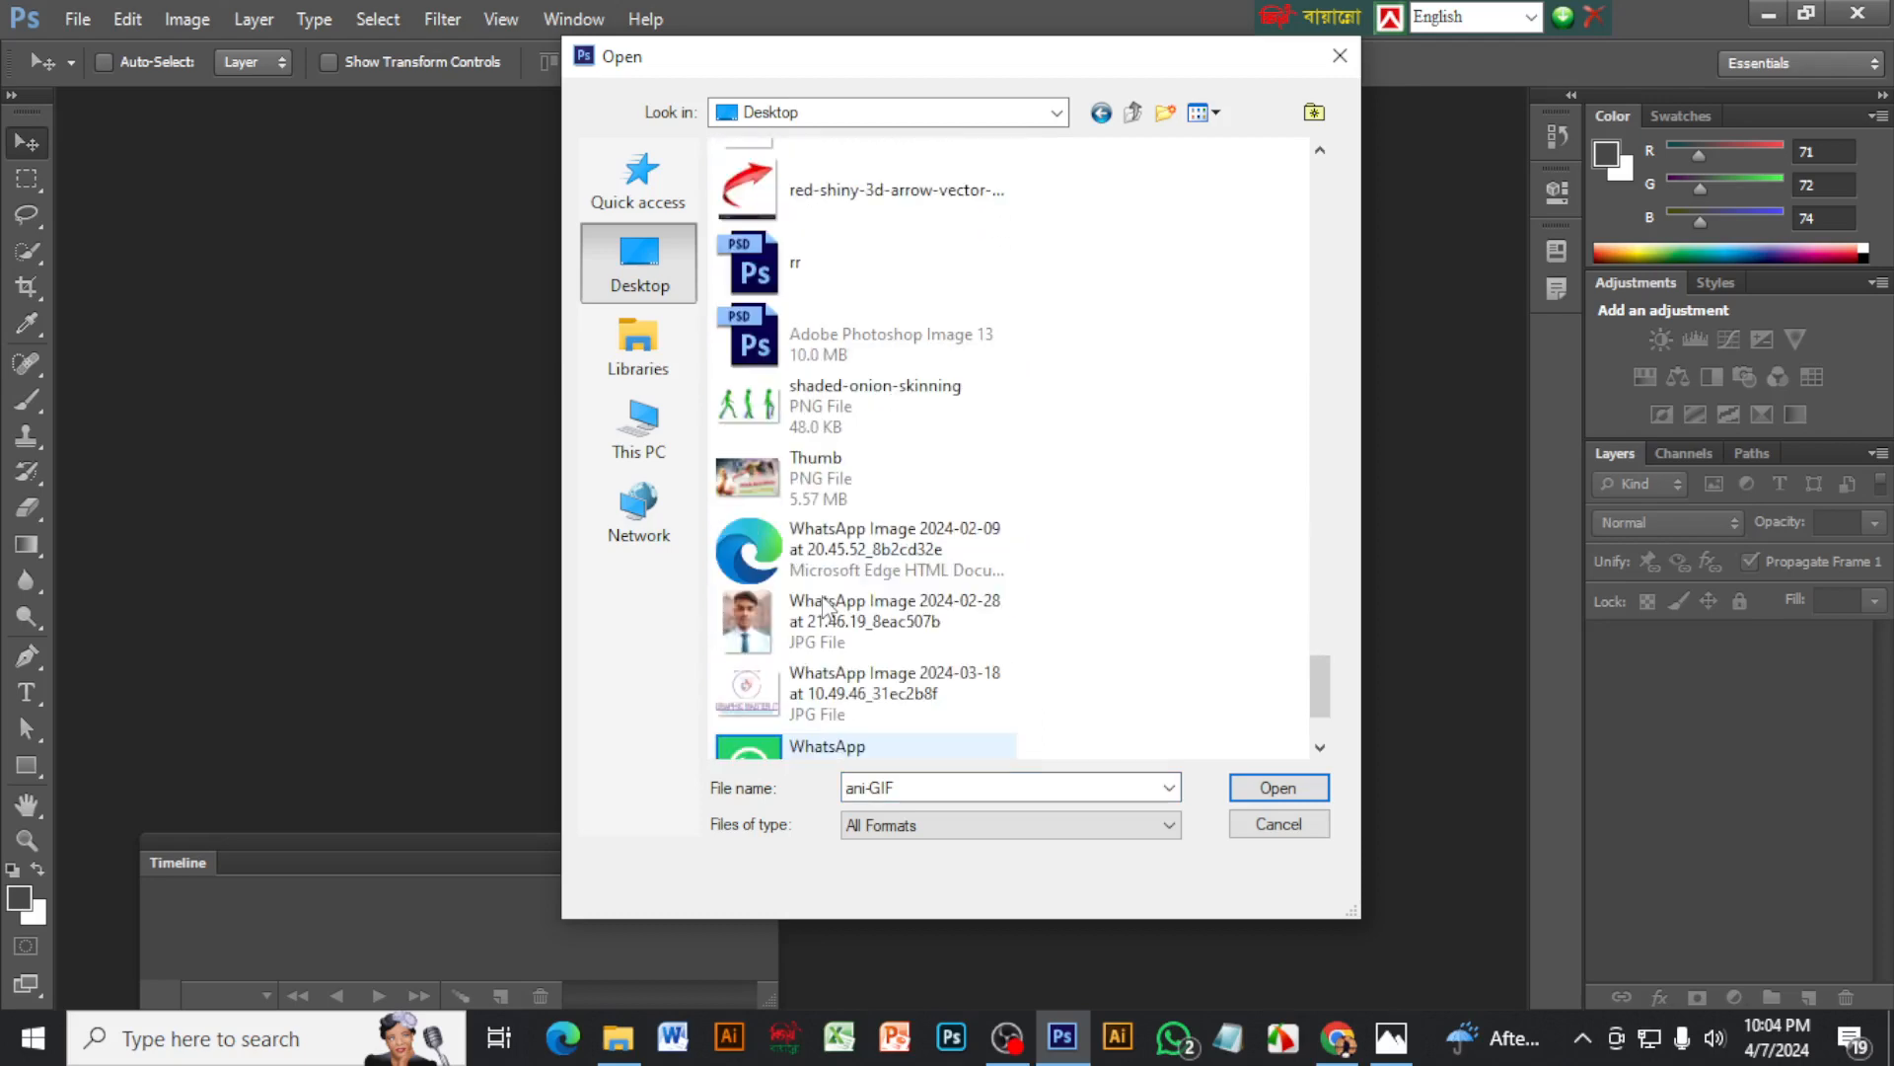
scroll(829, 606, "up", 4)
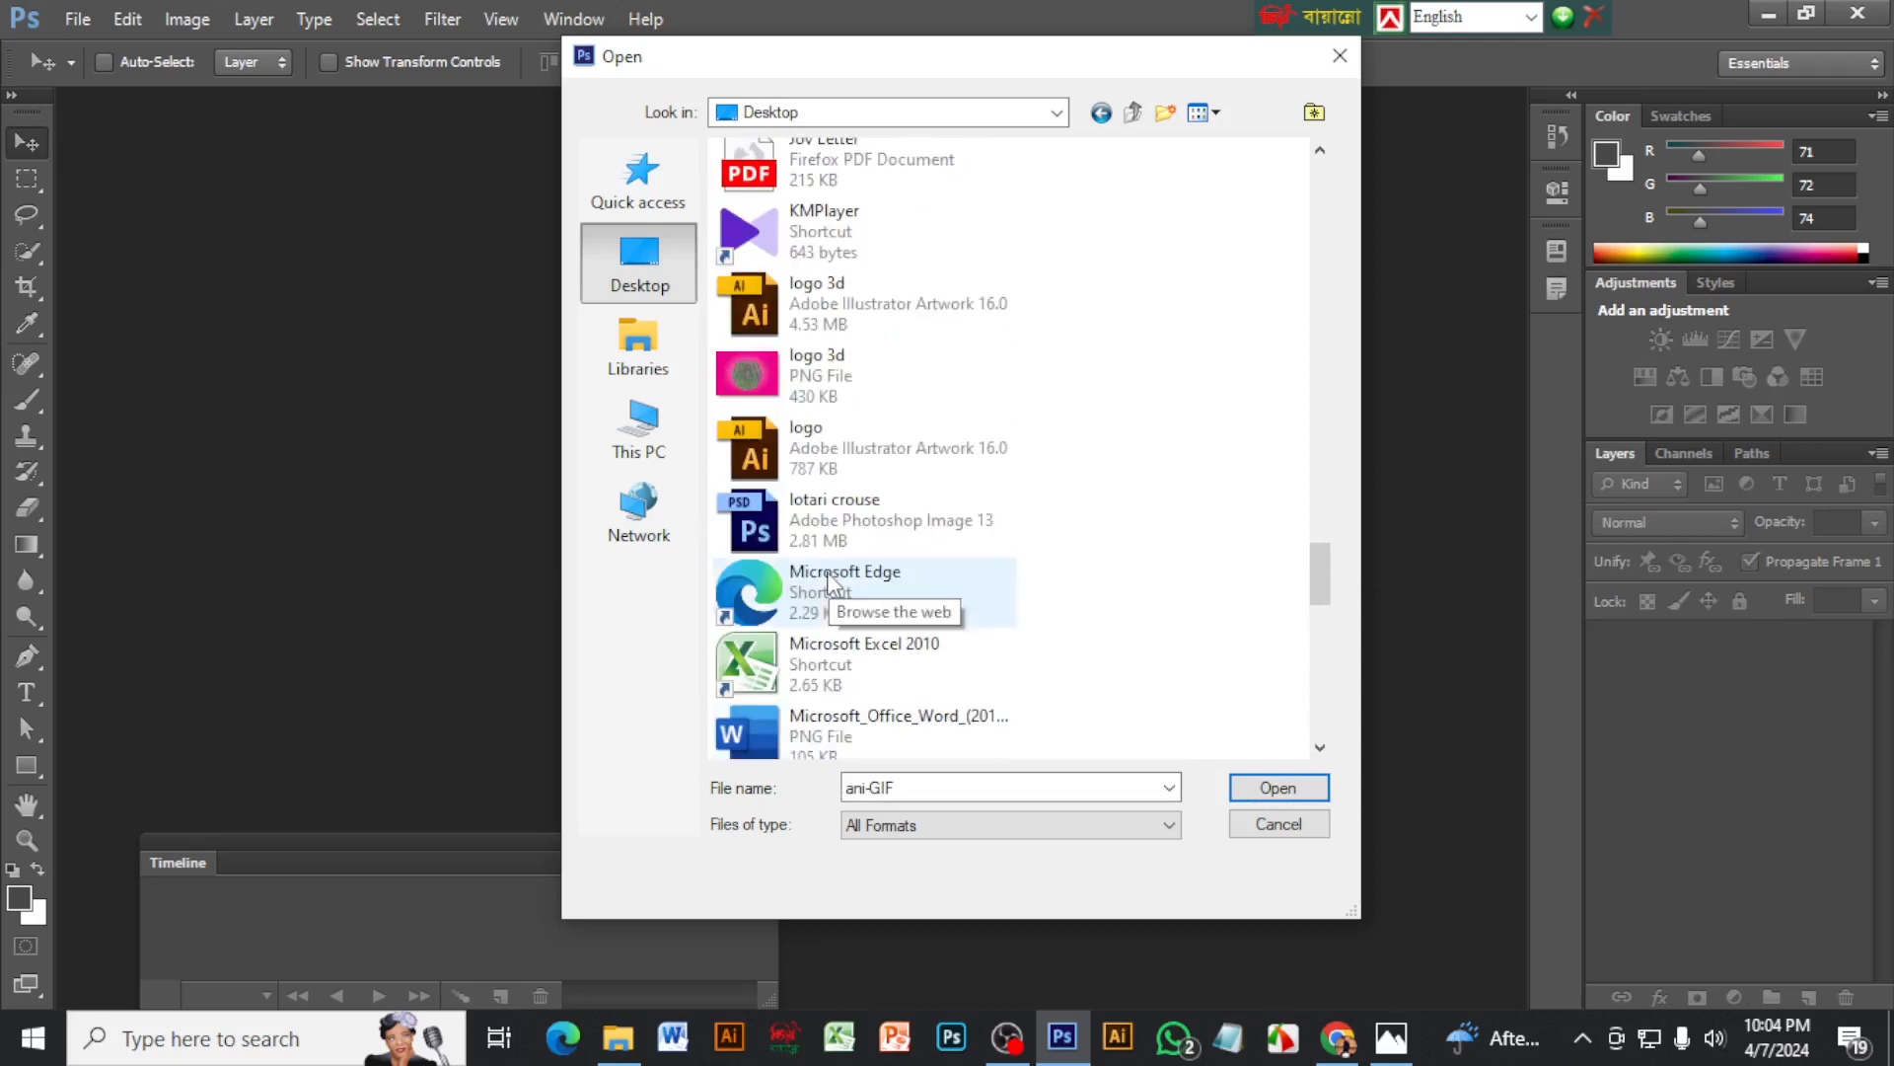
scroll(851, 570, "up", 5)
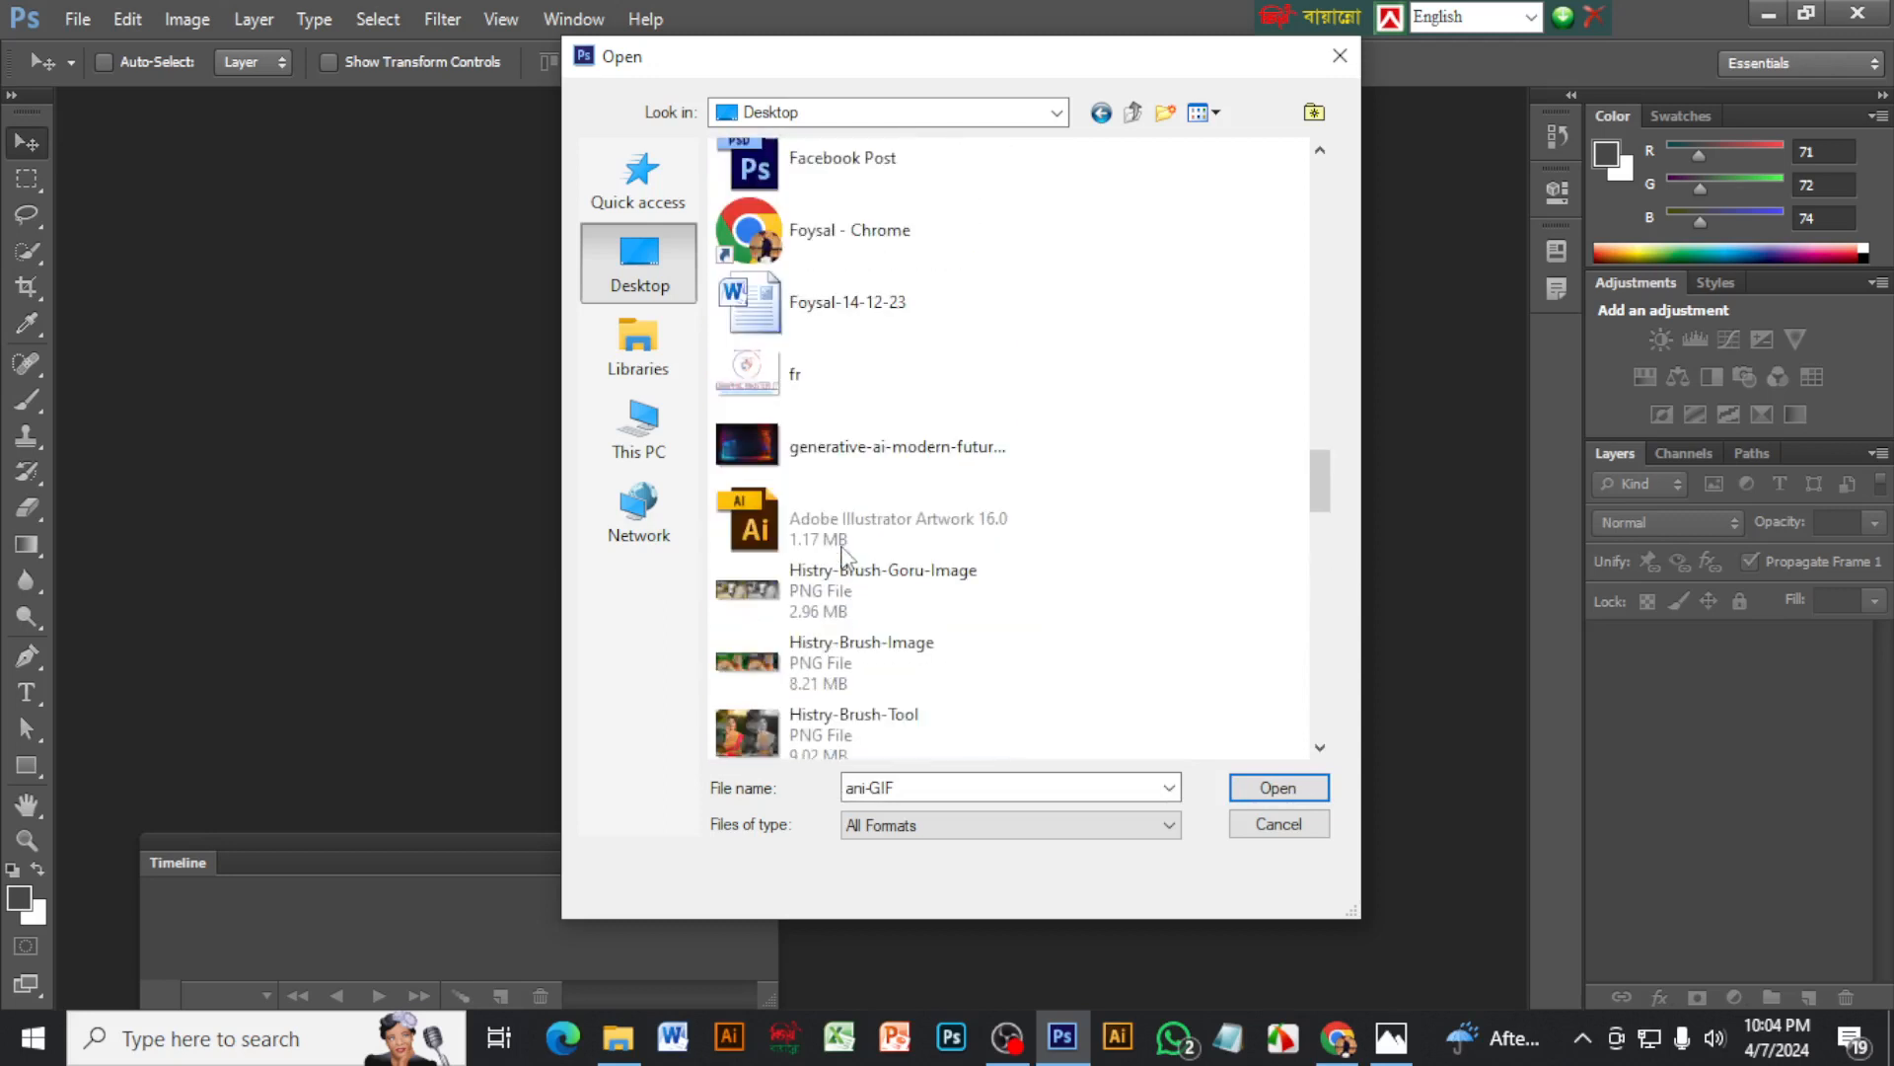
scroll(842, 553, "up", 8)
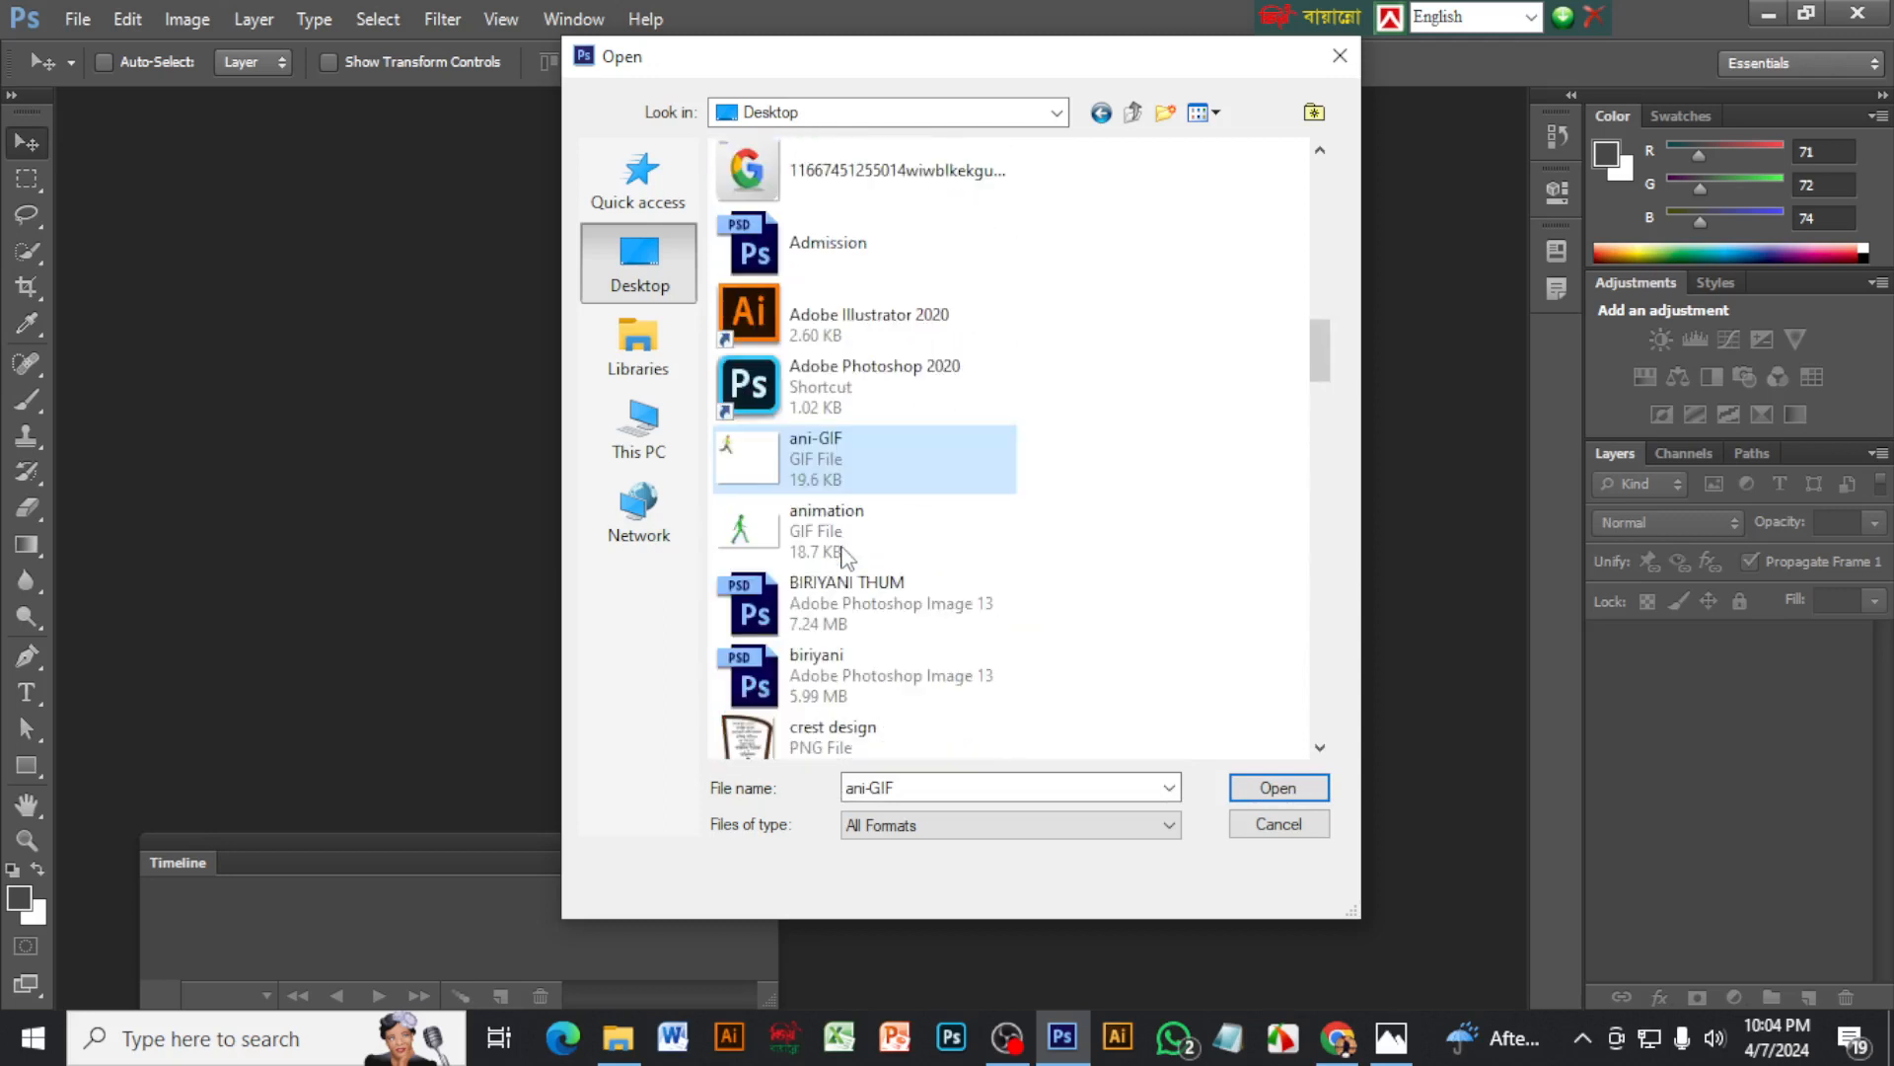
scroll(844, 554, "up", 6)
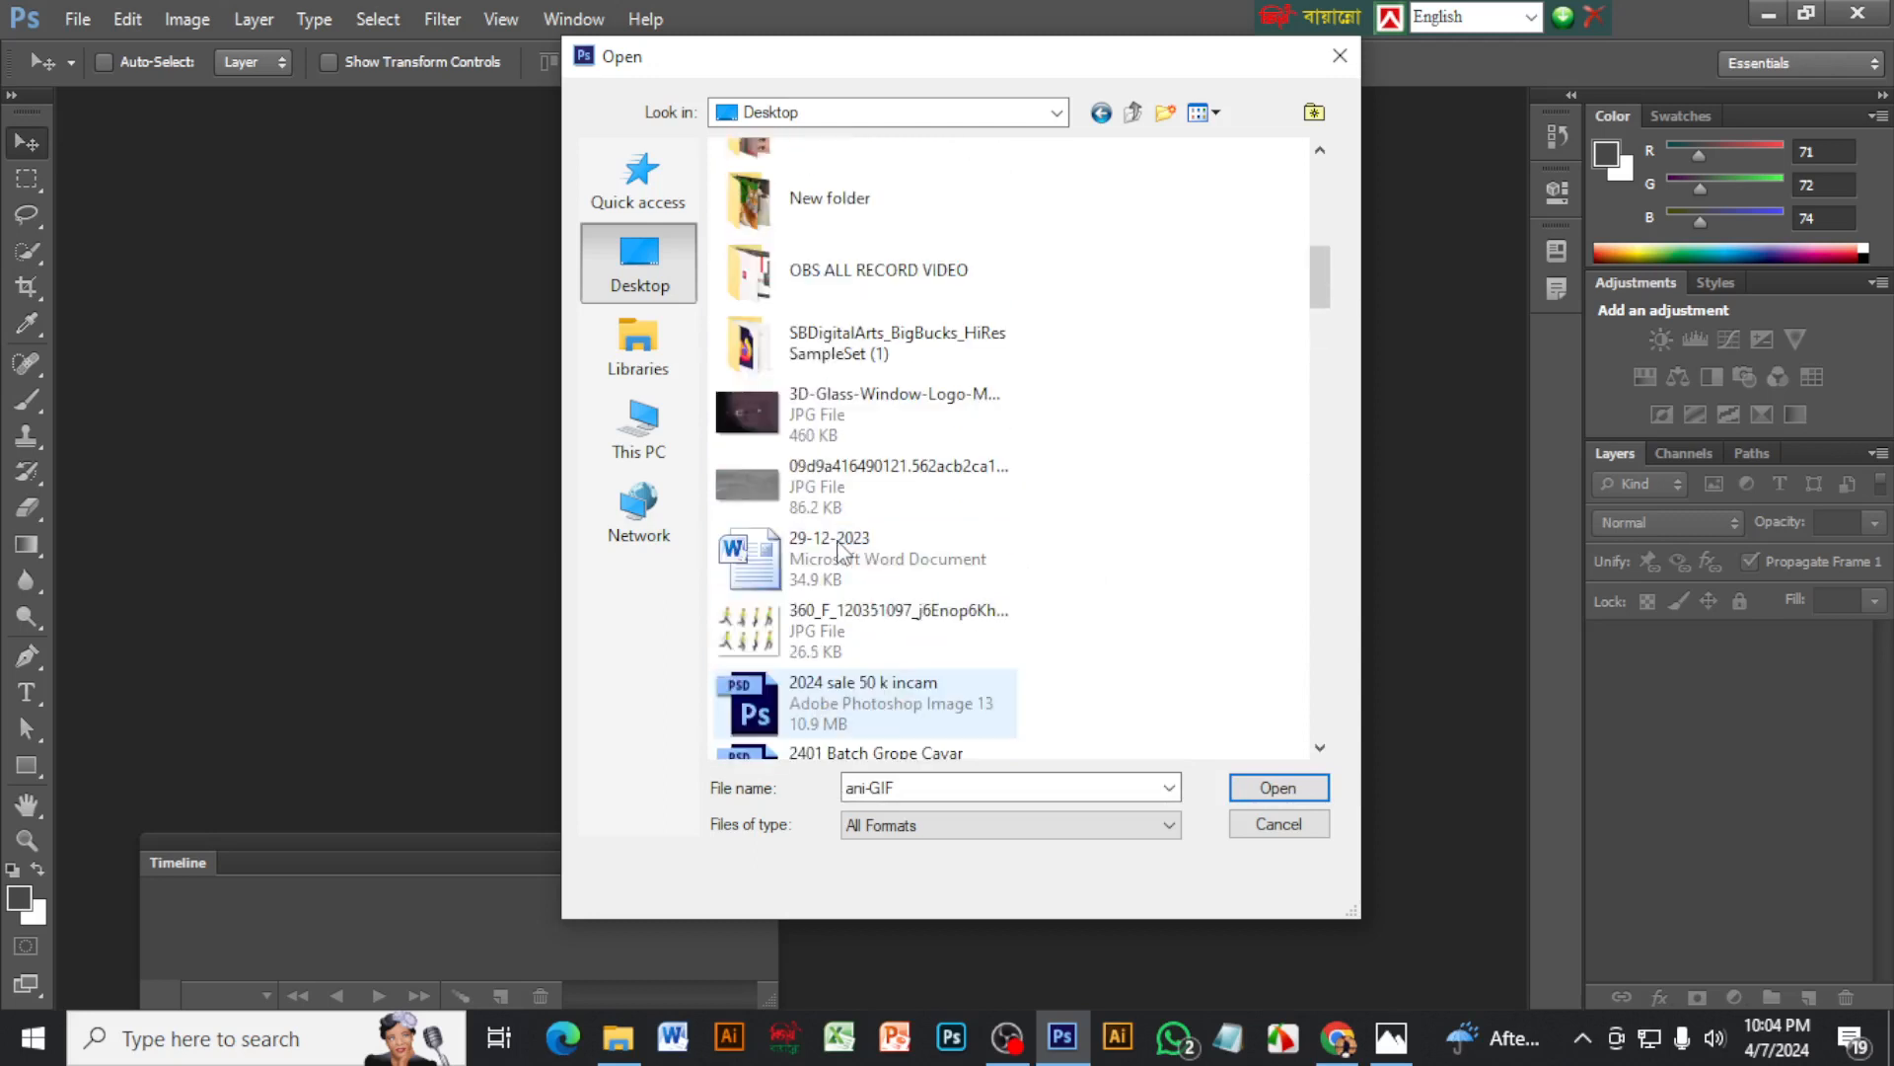
scroll(837, 548, "down", 1)
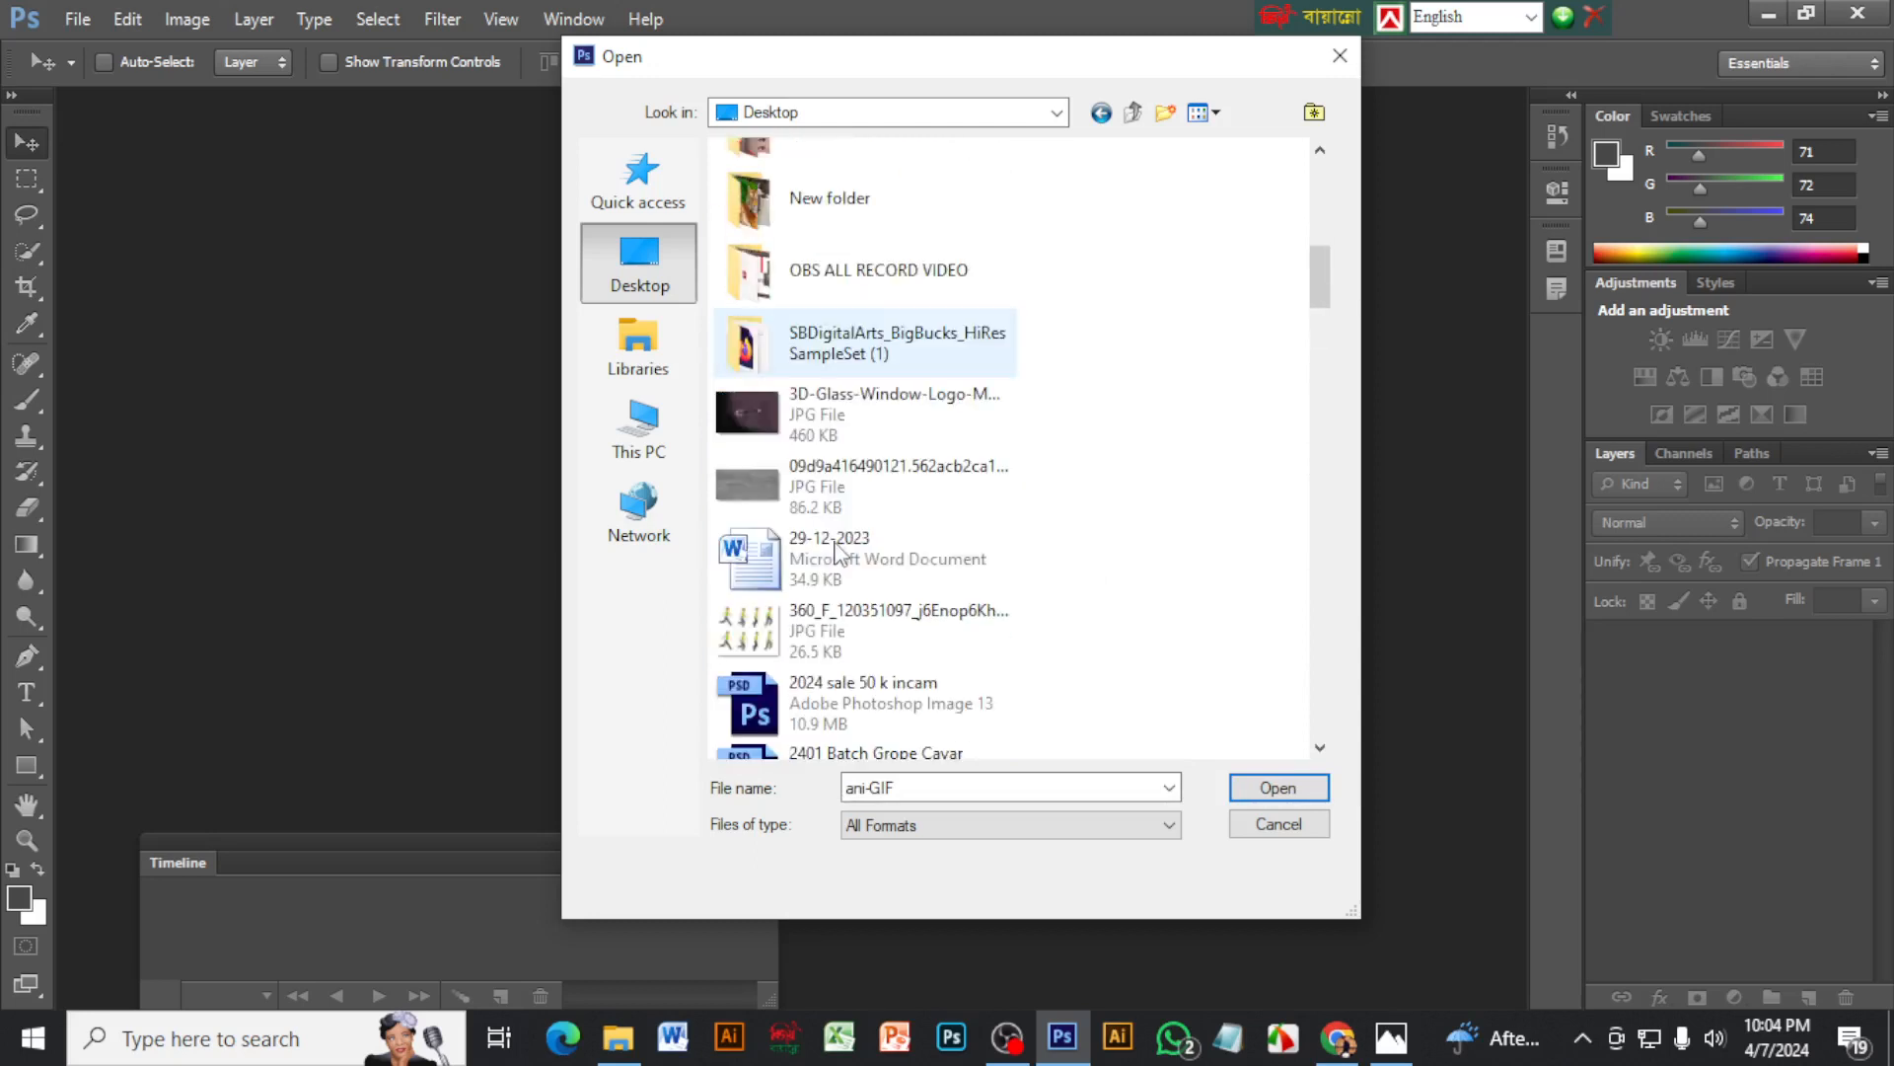
left_click(771, 640)
left_click(1273, 791)
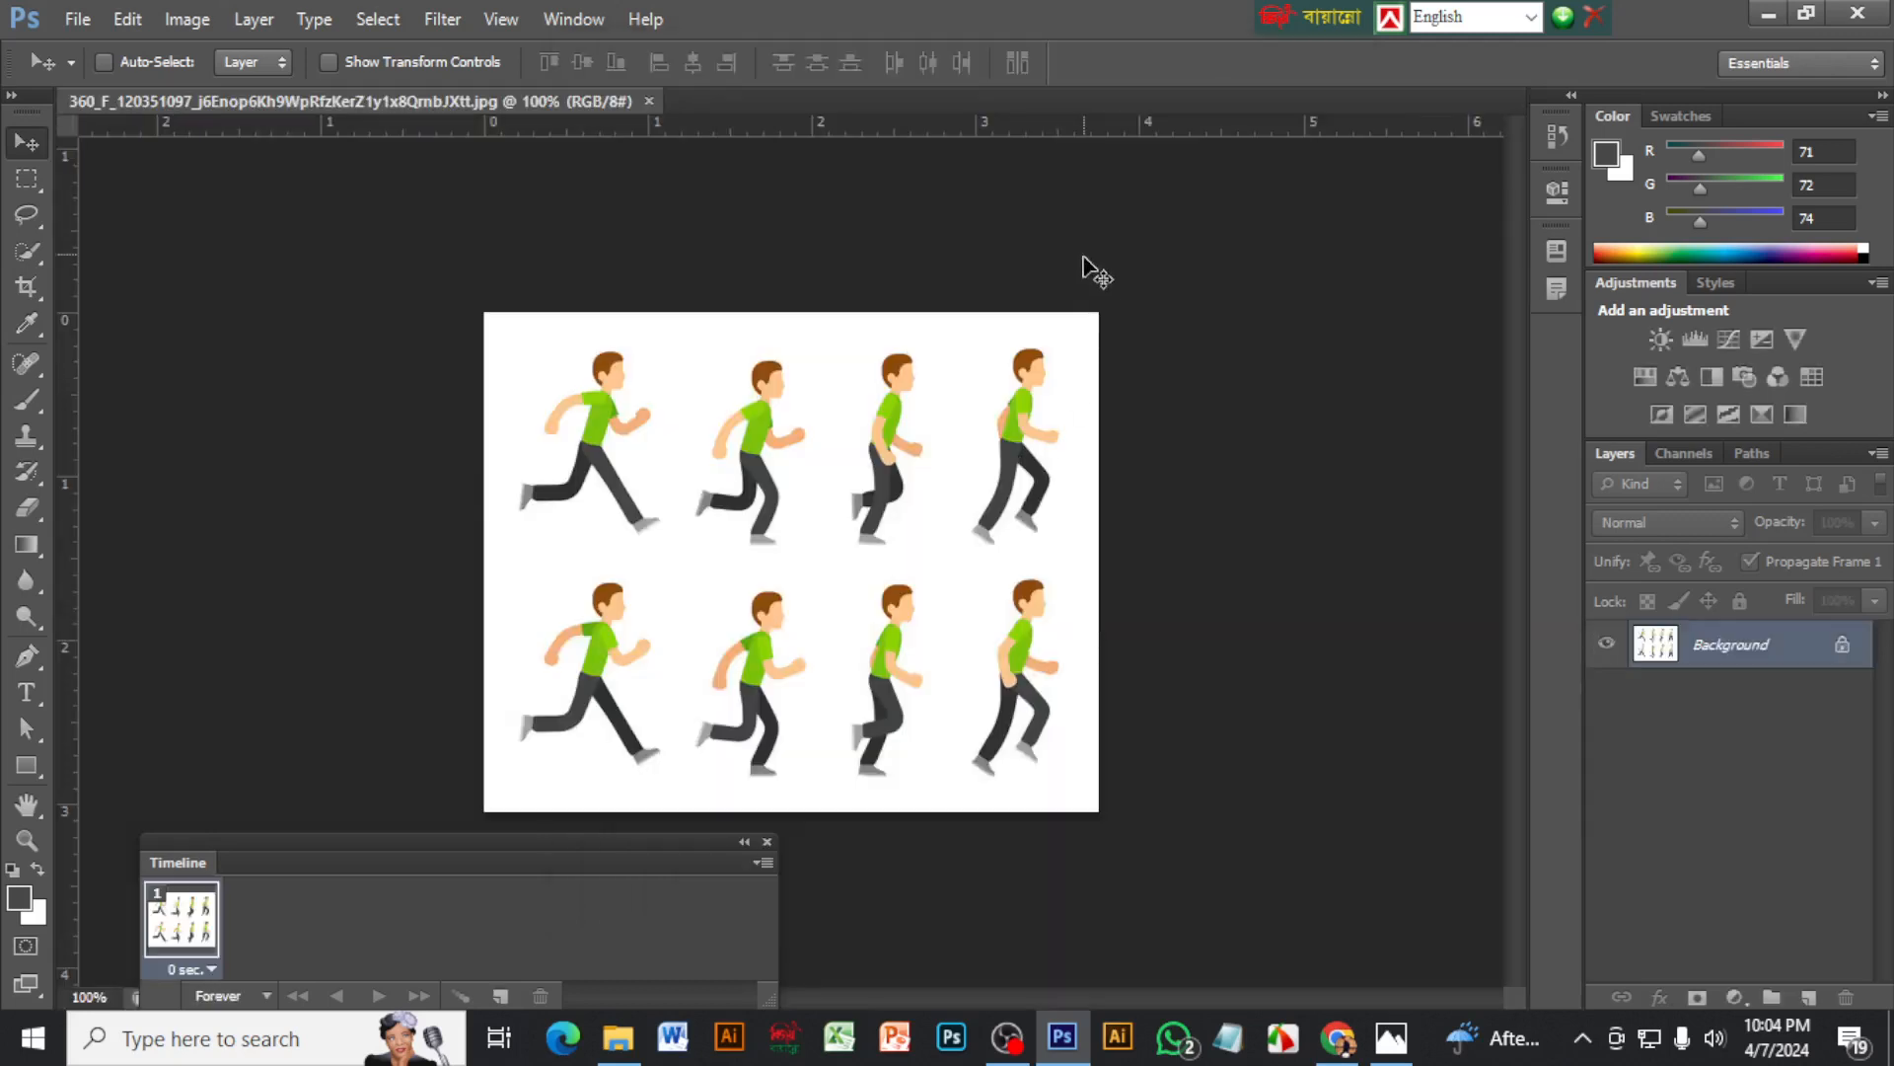
Convert the locked Background of the running-man image into a regular editable layer, keeping the default layer settings
scroll(763, 393, "up", 2)
scroll(766, 401, "down", 1)
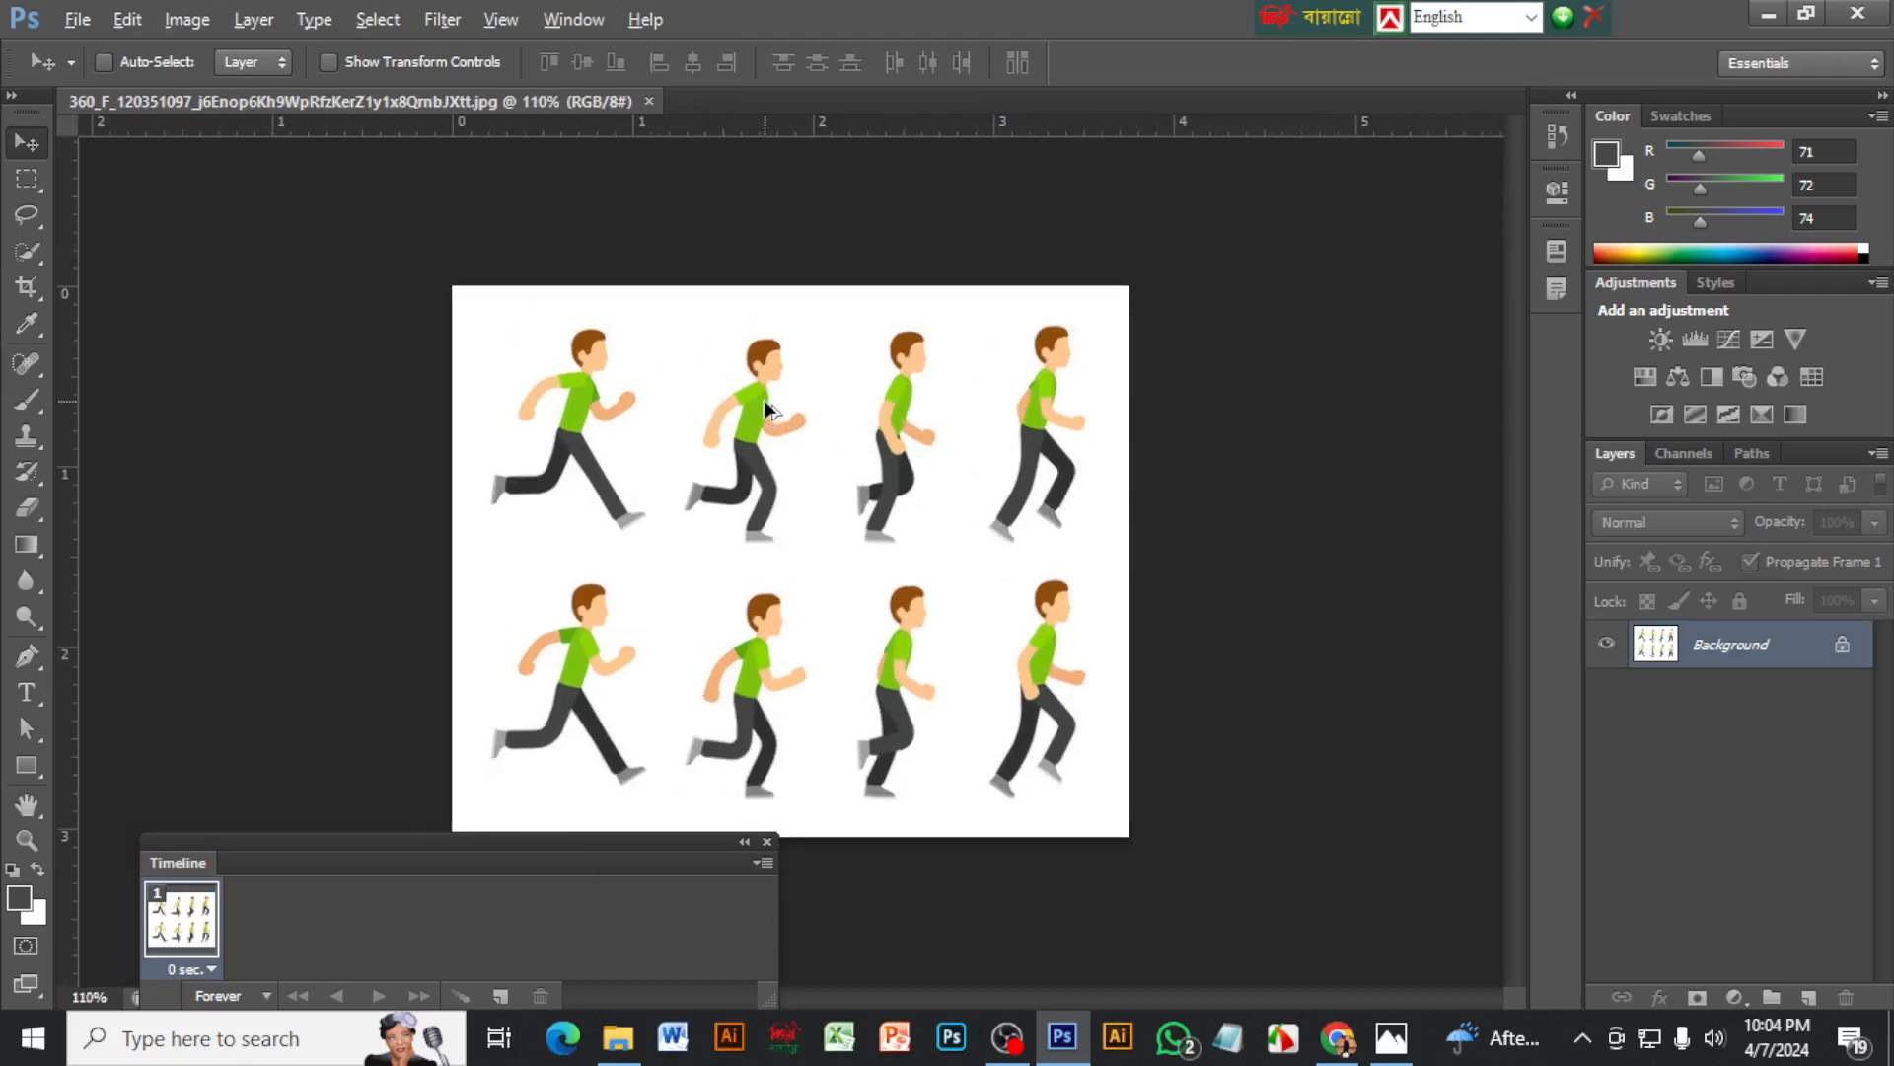
scroll(767, 409, "down", 1)
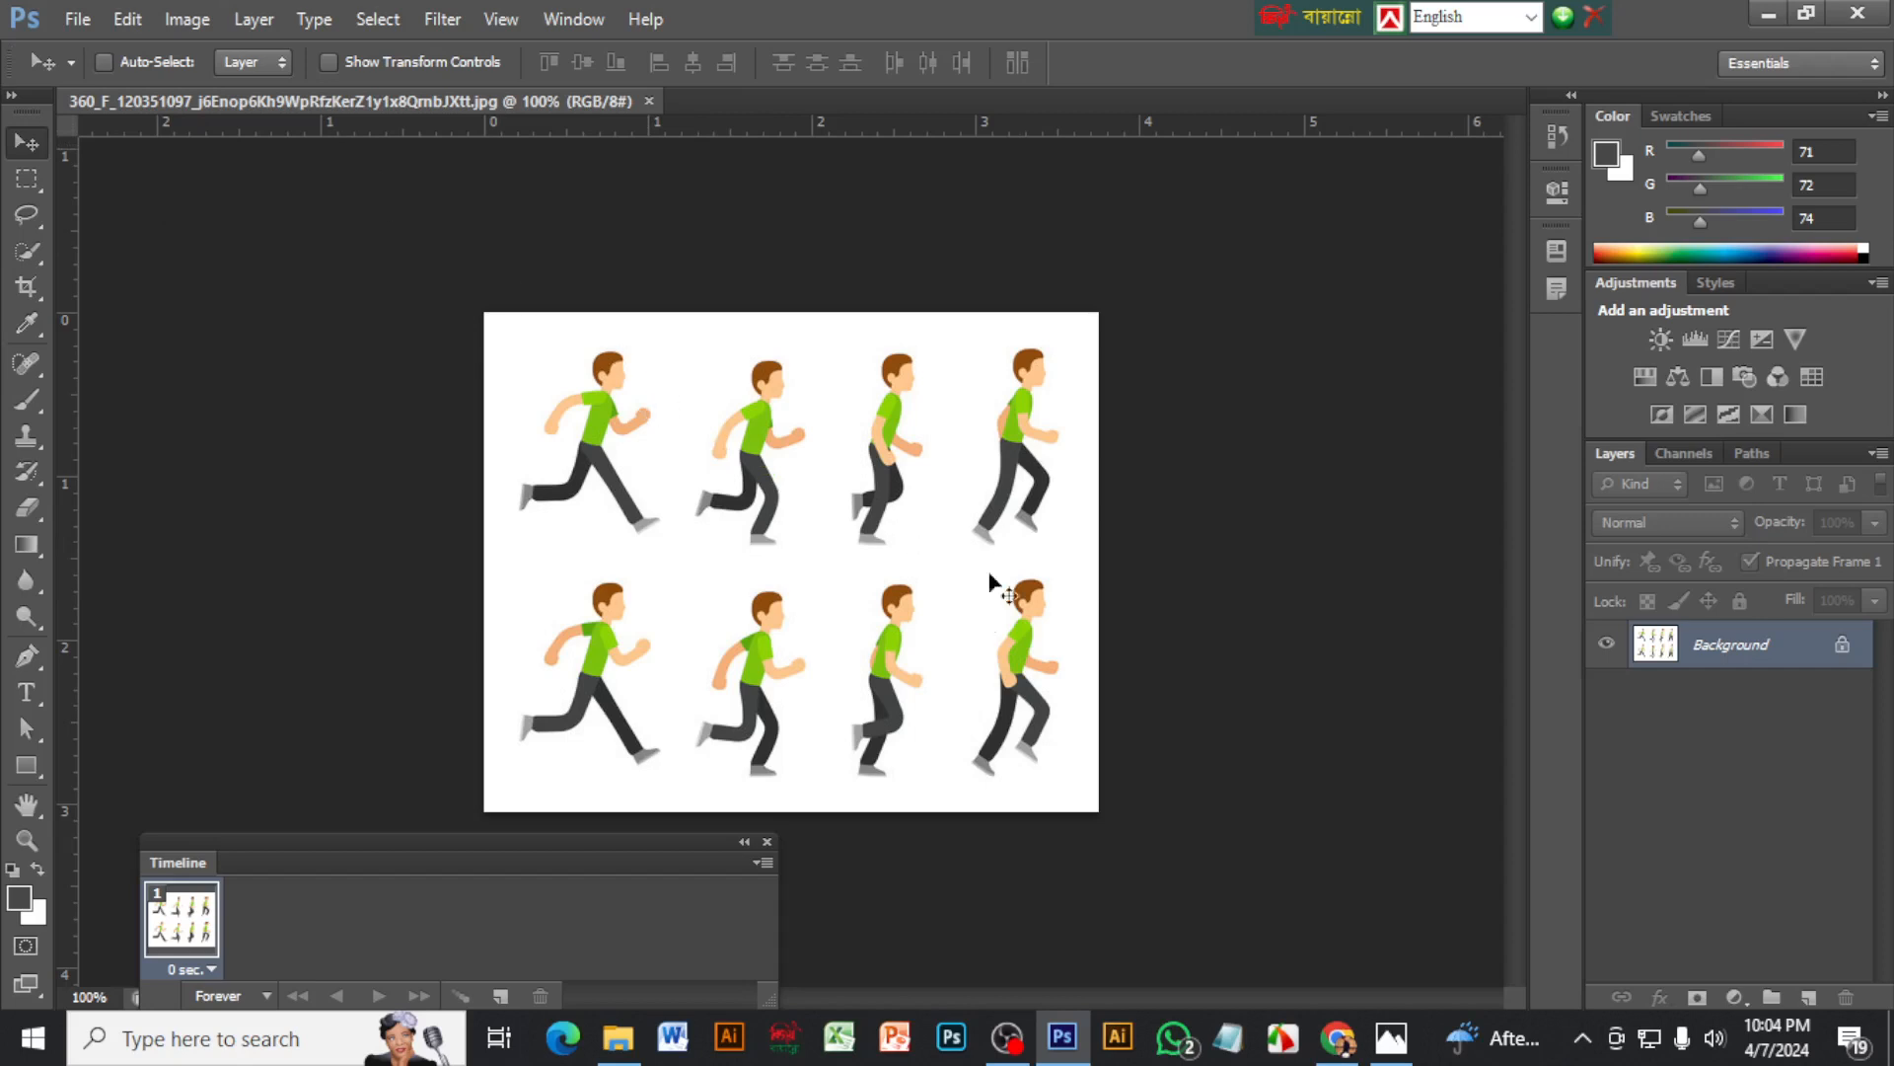
double_click(1844, 651)
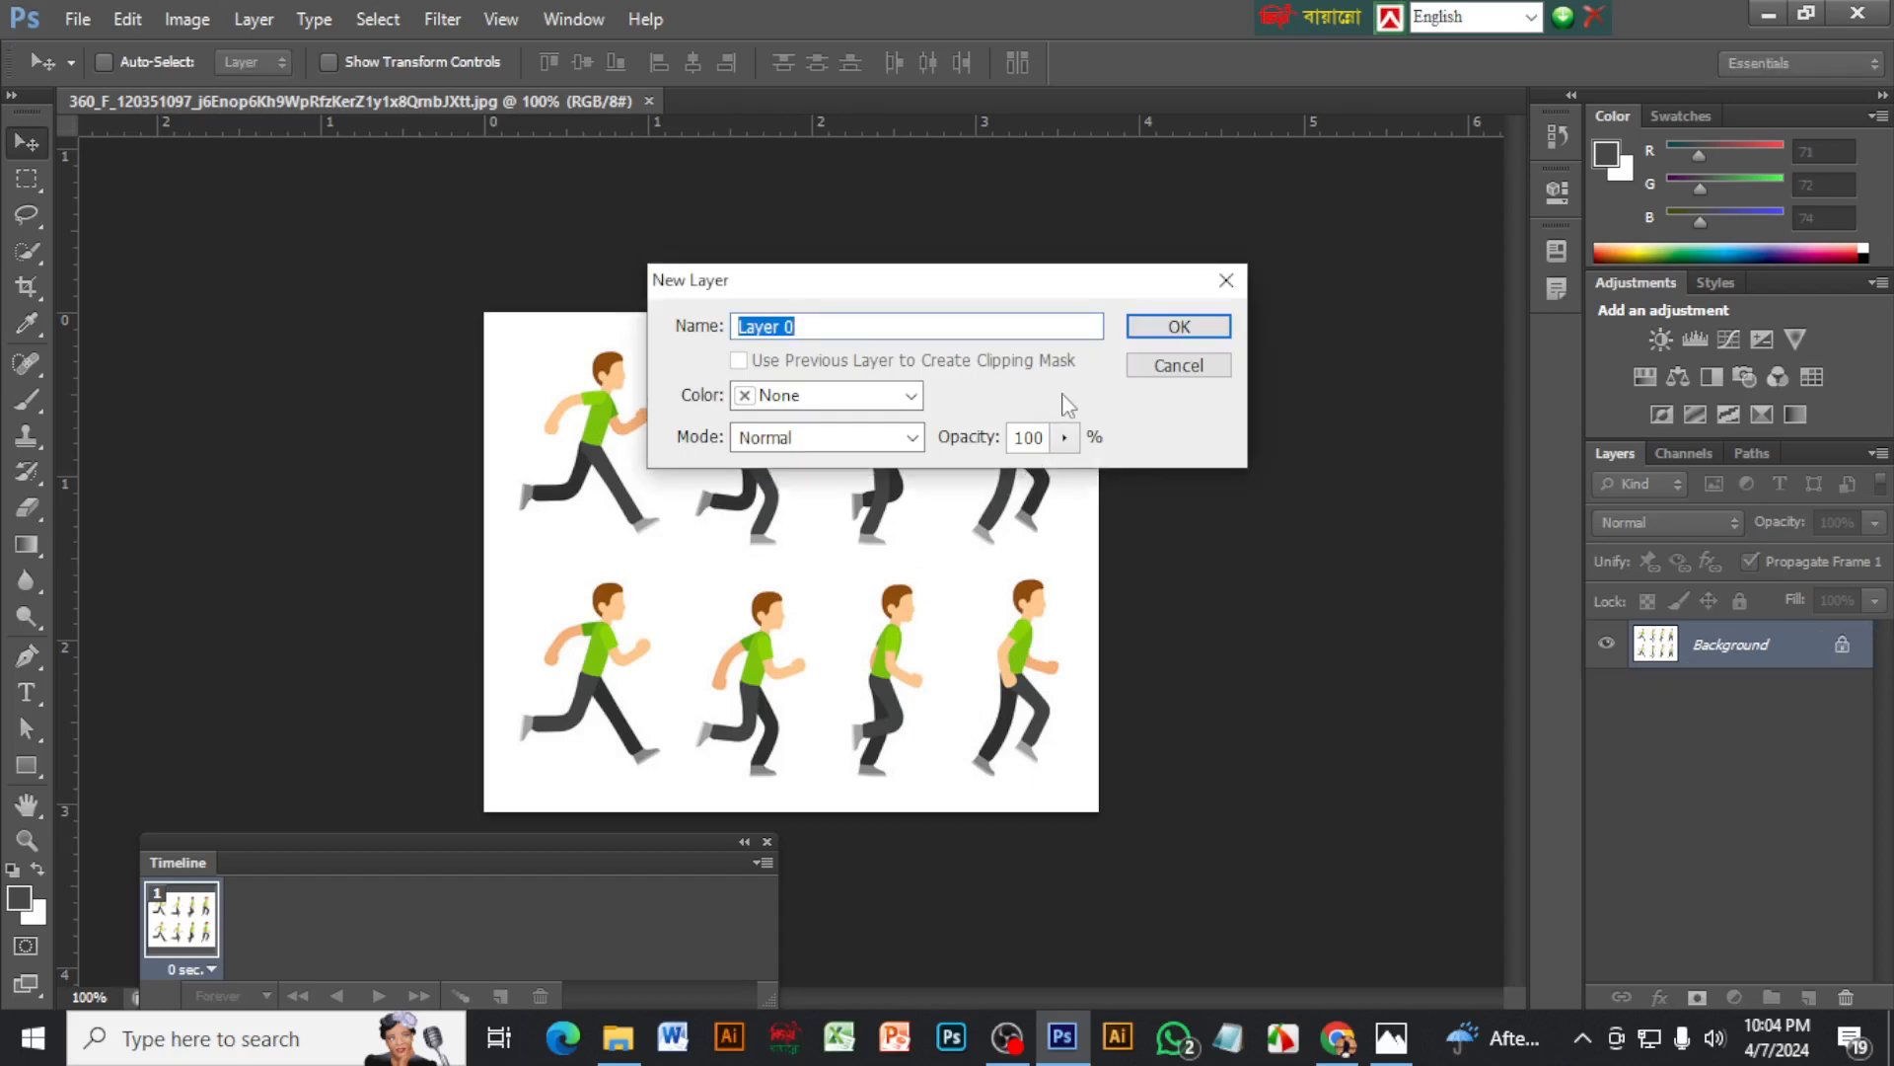
left_click(1180, 328)
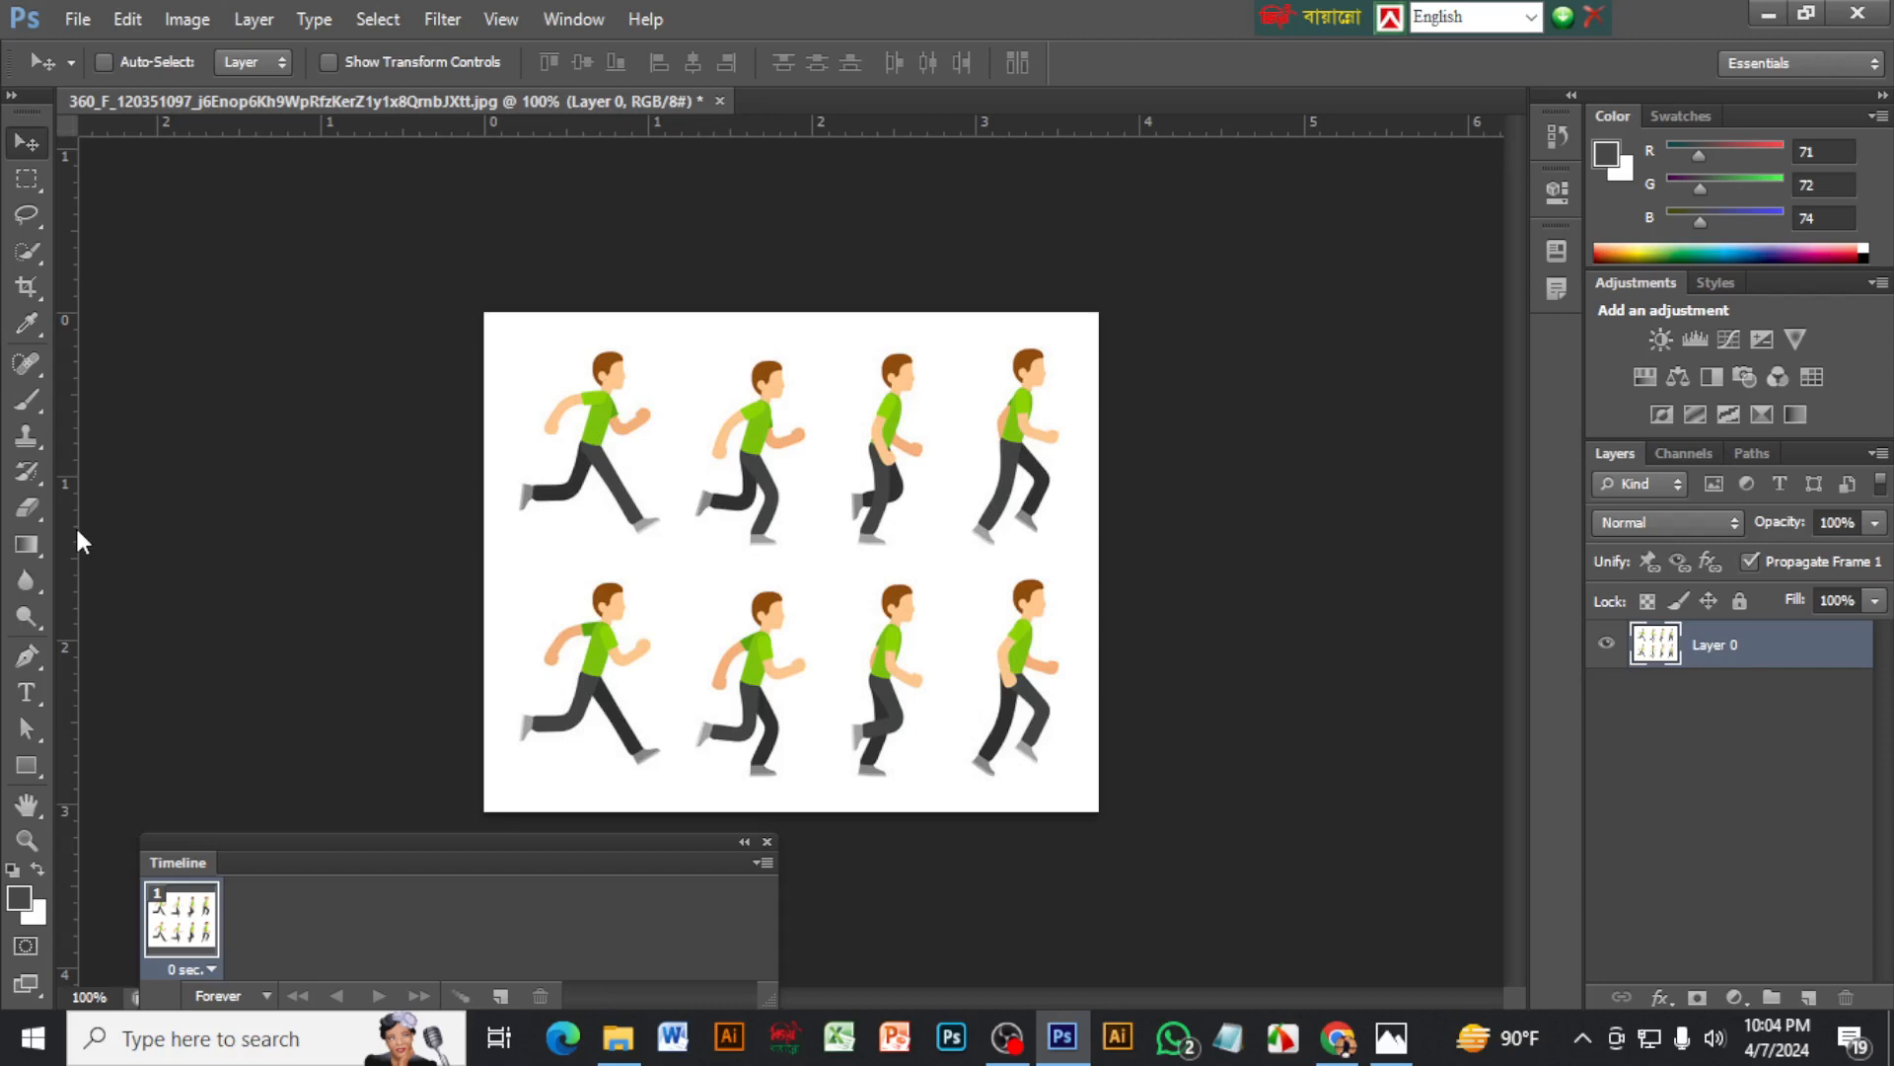
Show the rulers and place three vertical guides in the gaps between the four columns of running poses
key("ctrl+r")
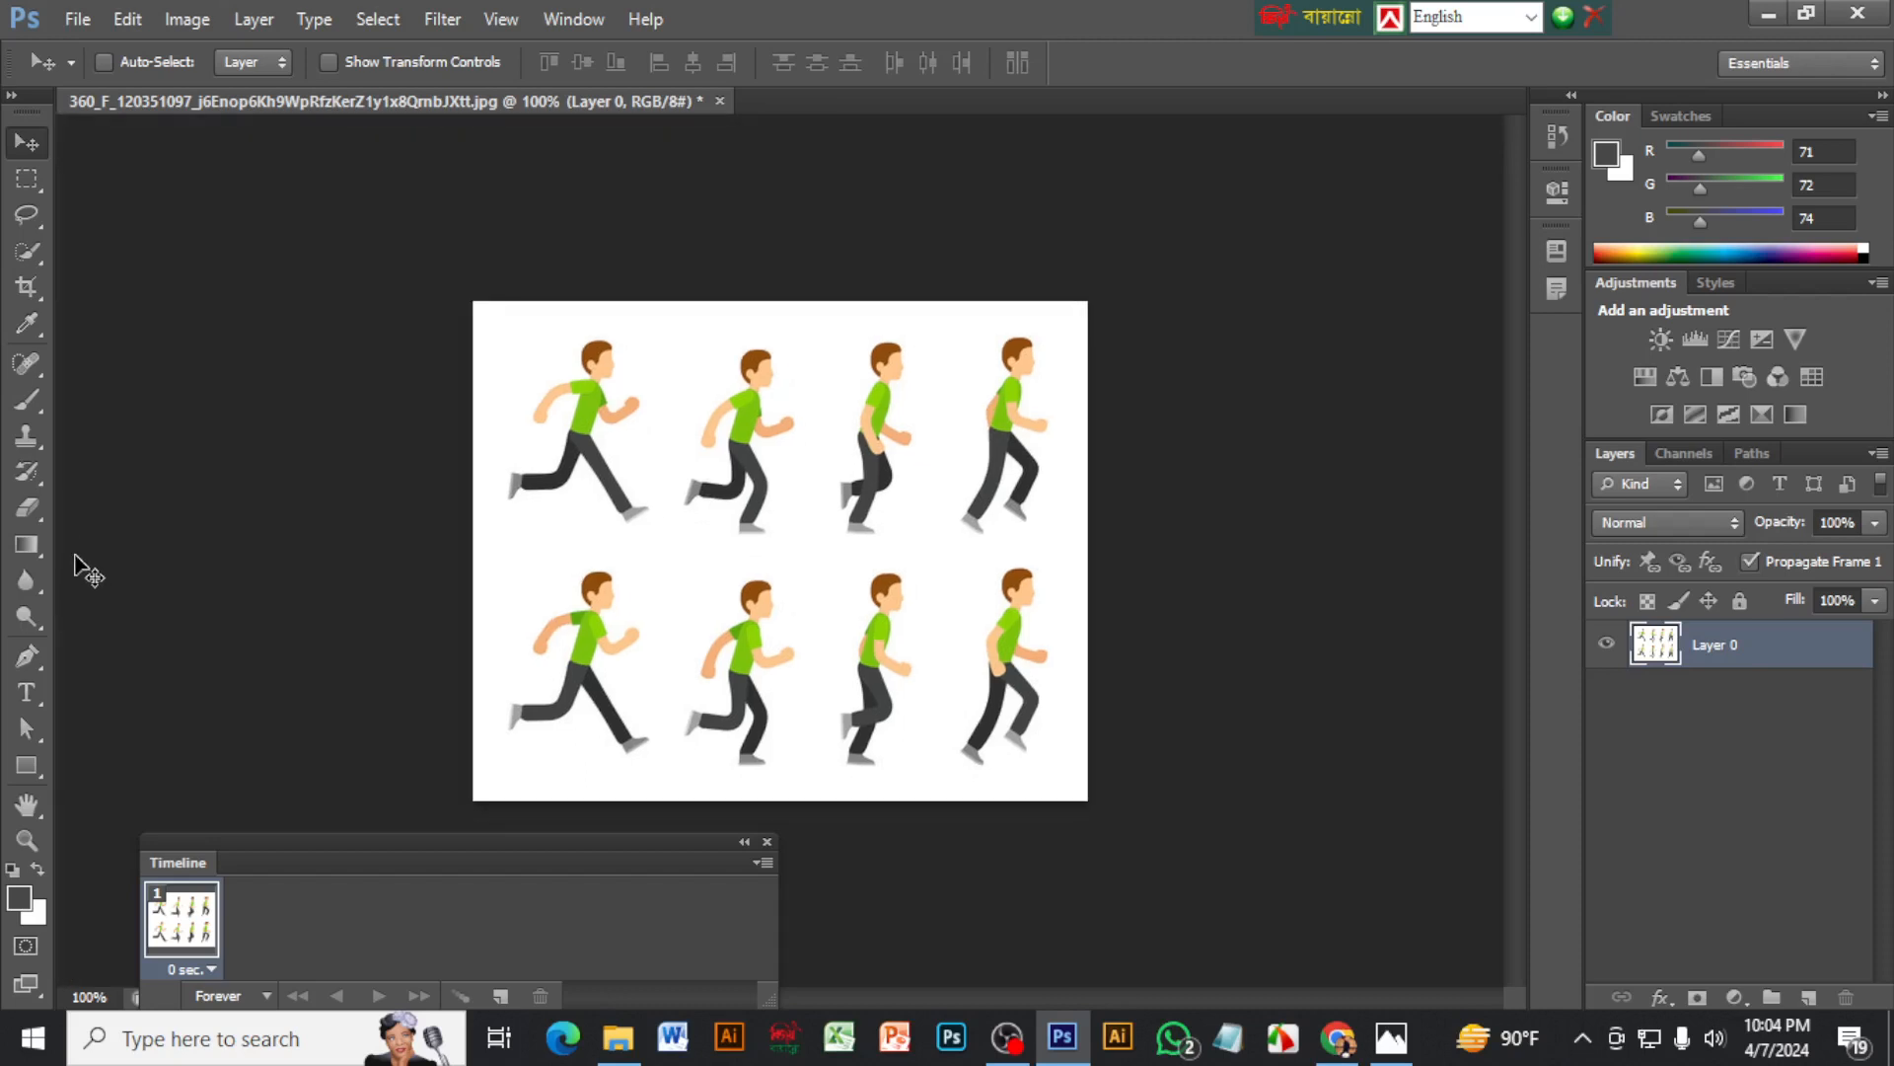
key("ctrl+r")
left_click_drag(79, 549, 688, 634)
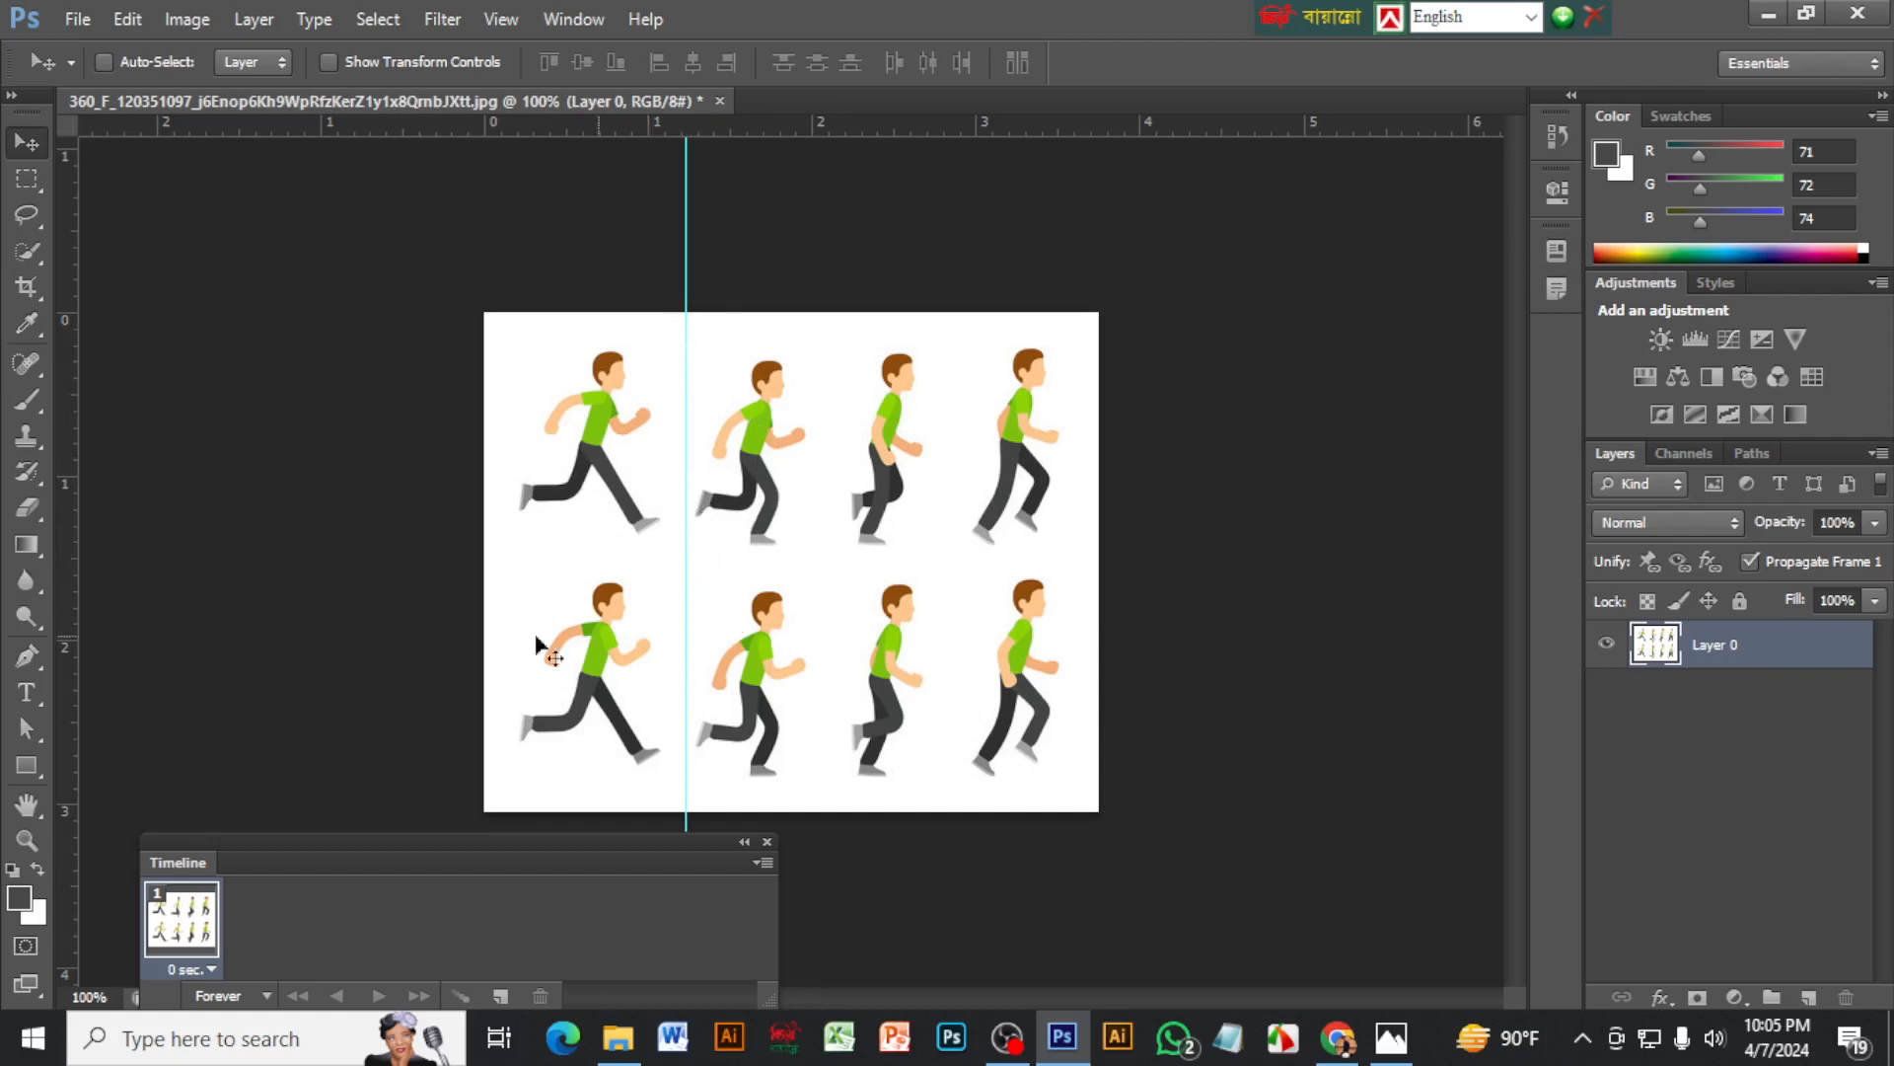
left_click_drag(79, 528, 845, 582)
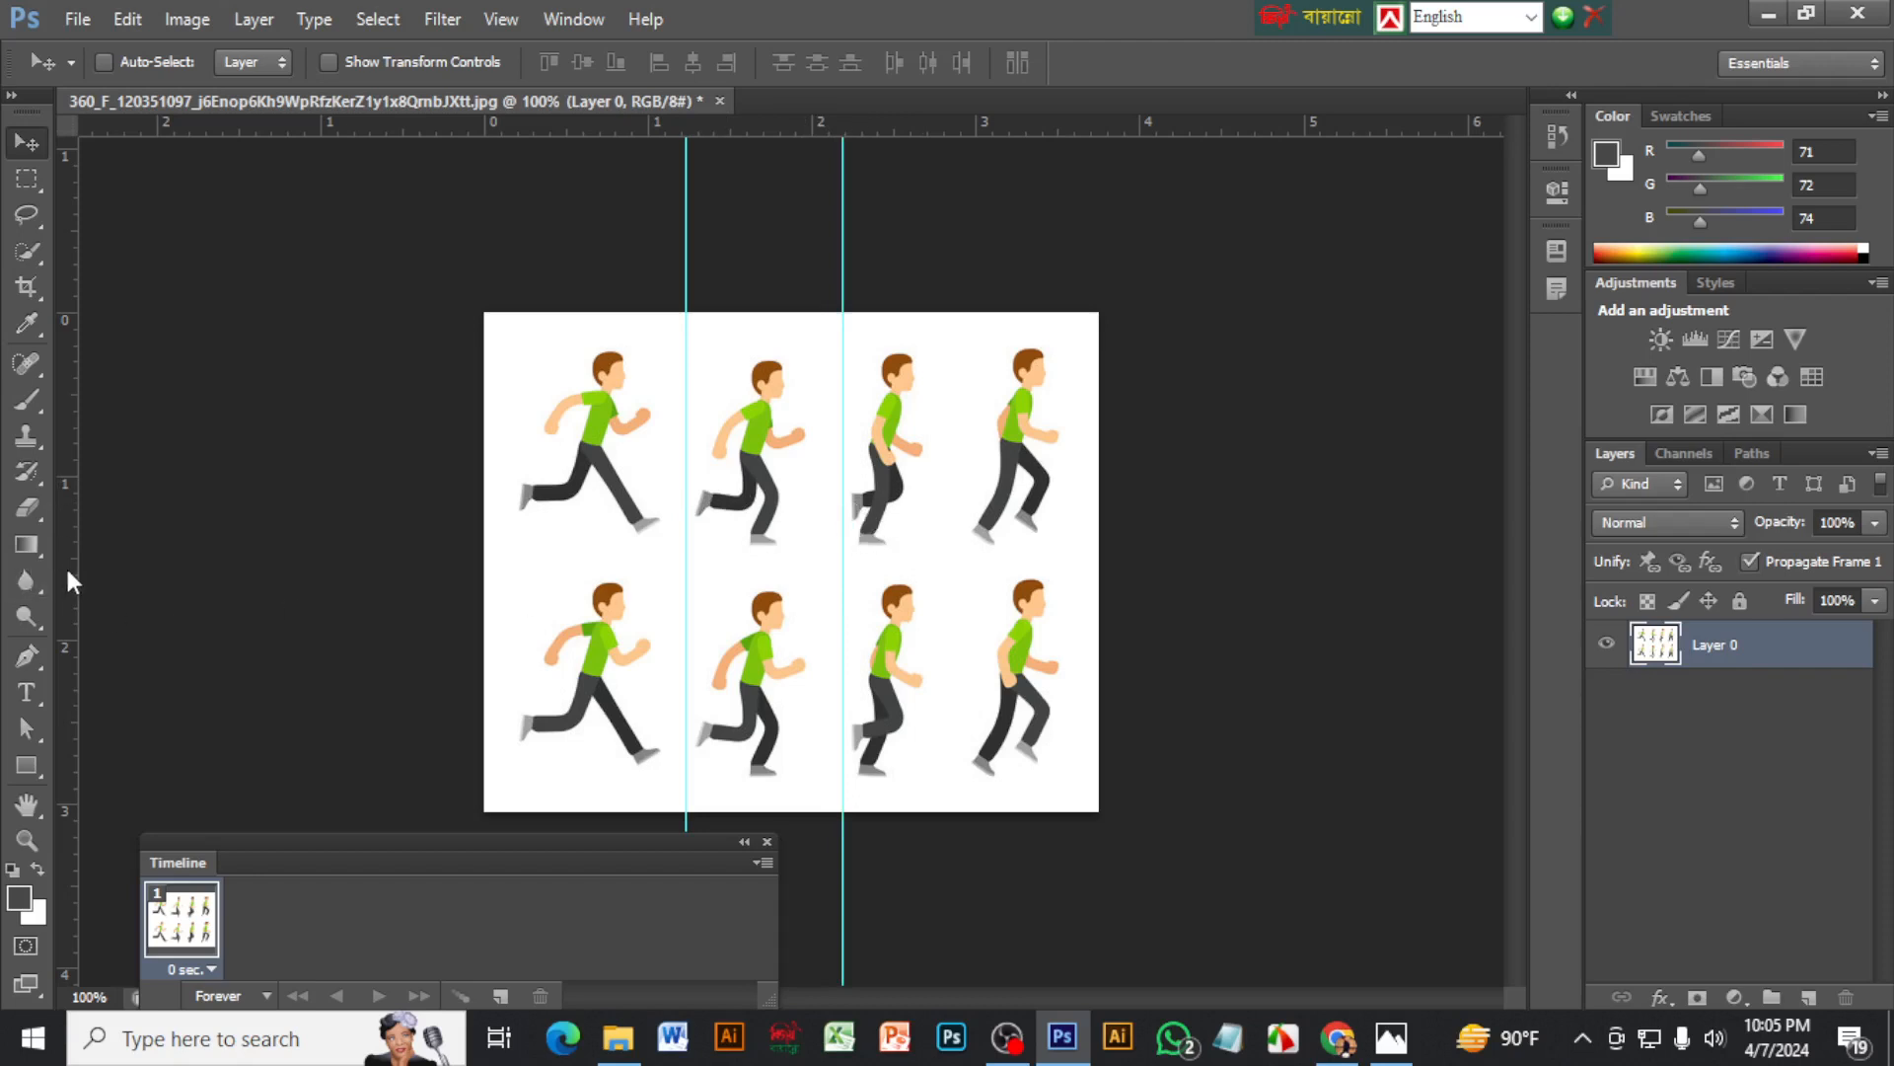
left_click_drag(73, 572, 966, 608)
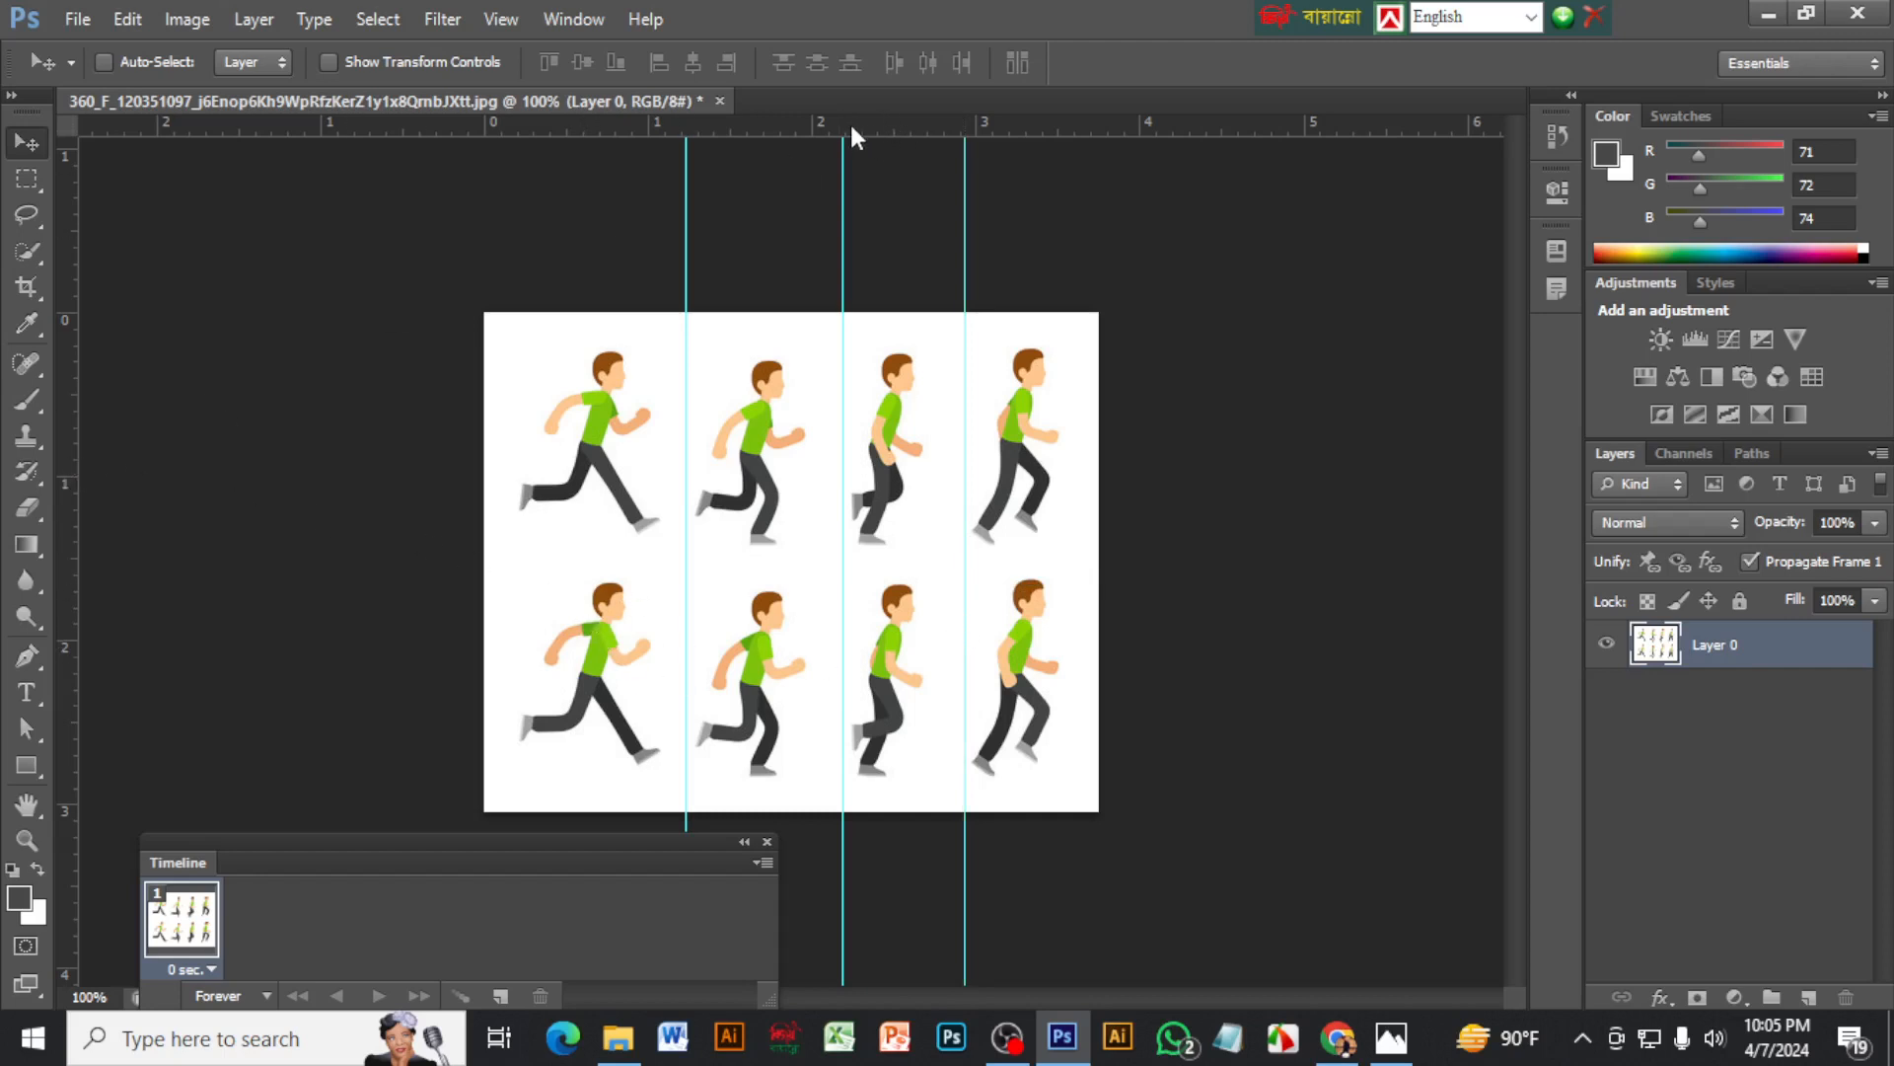
Add guides along all four outer edges of the pose grid and two closely spaced horizontal guides between its rows
left_click_drag(852, 127, 837, 341)
left_click_drag(864, 127, 800, 785)
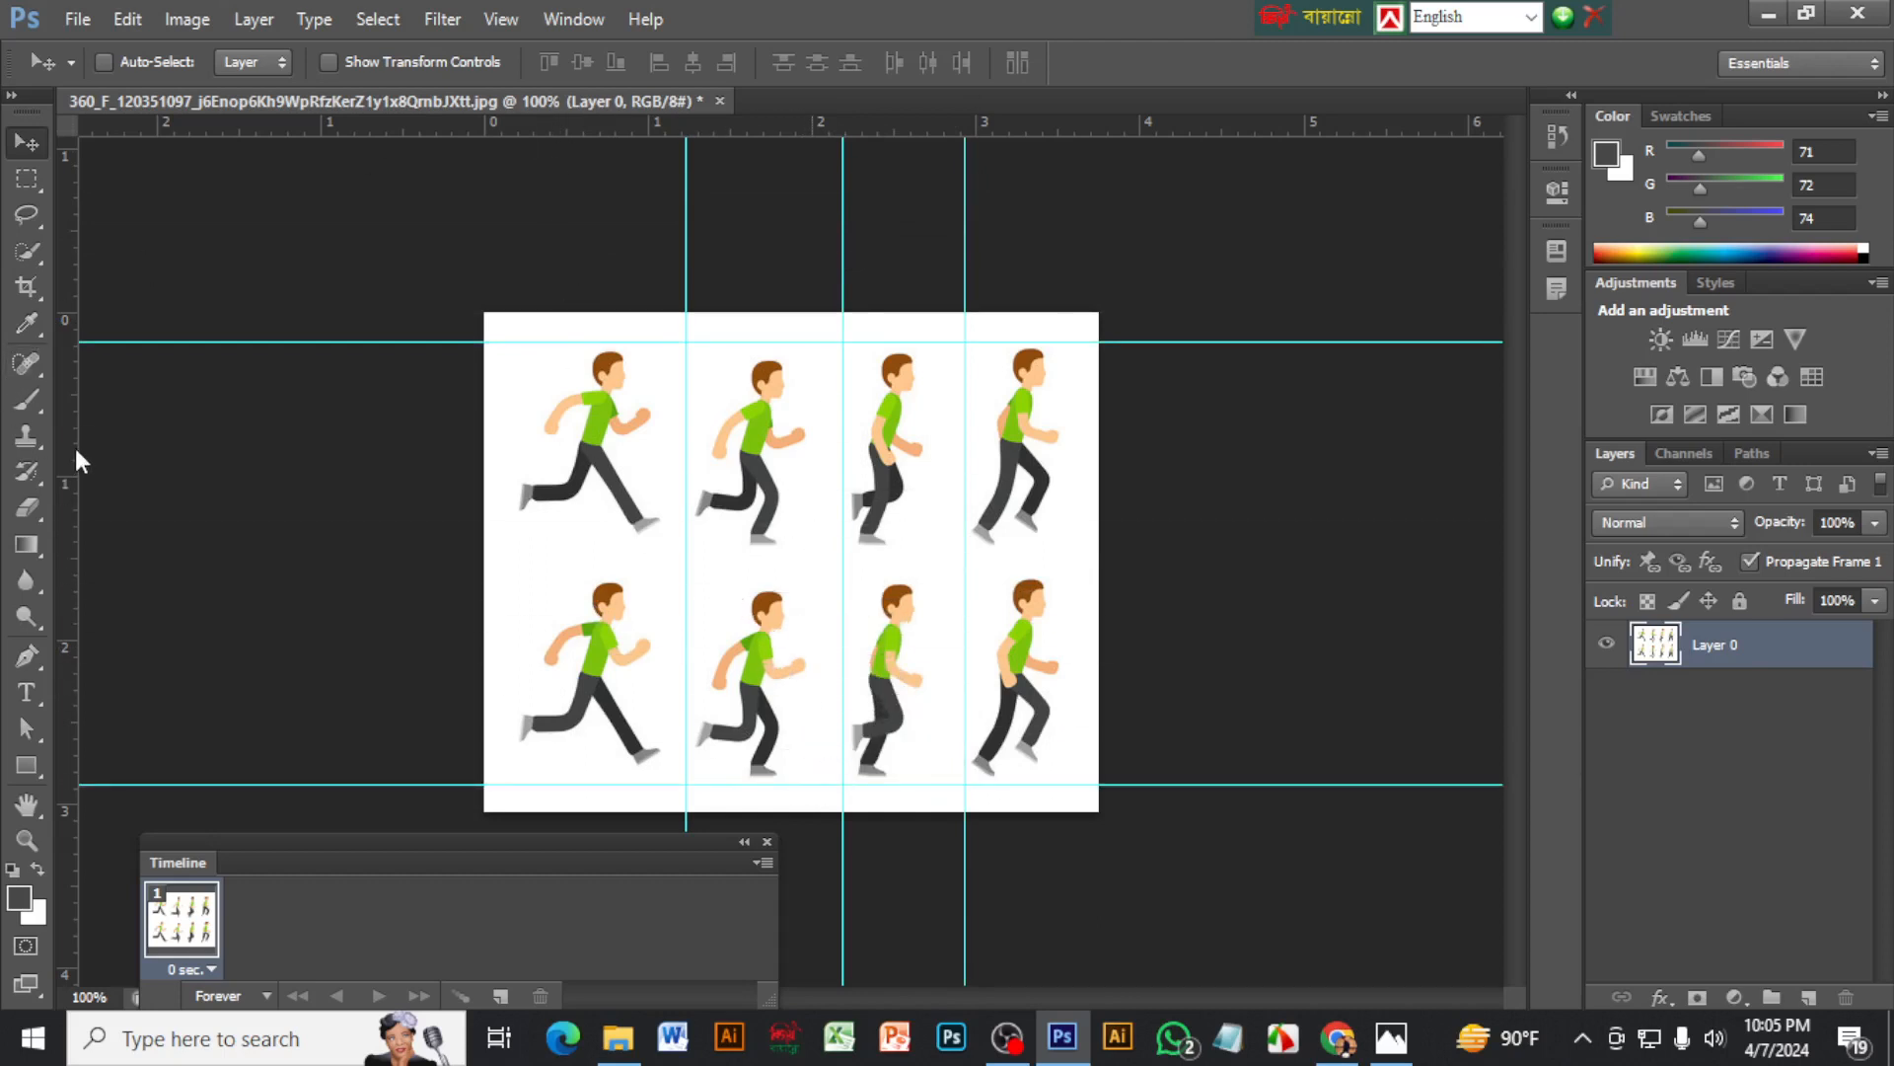
left_click_drag(77, 454, 513, 553)
left_click_drag(72, 607, 1073, 633)
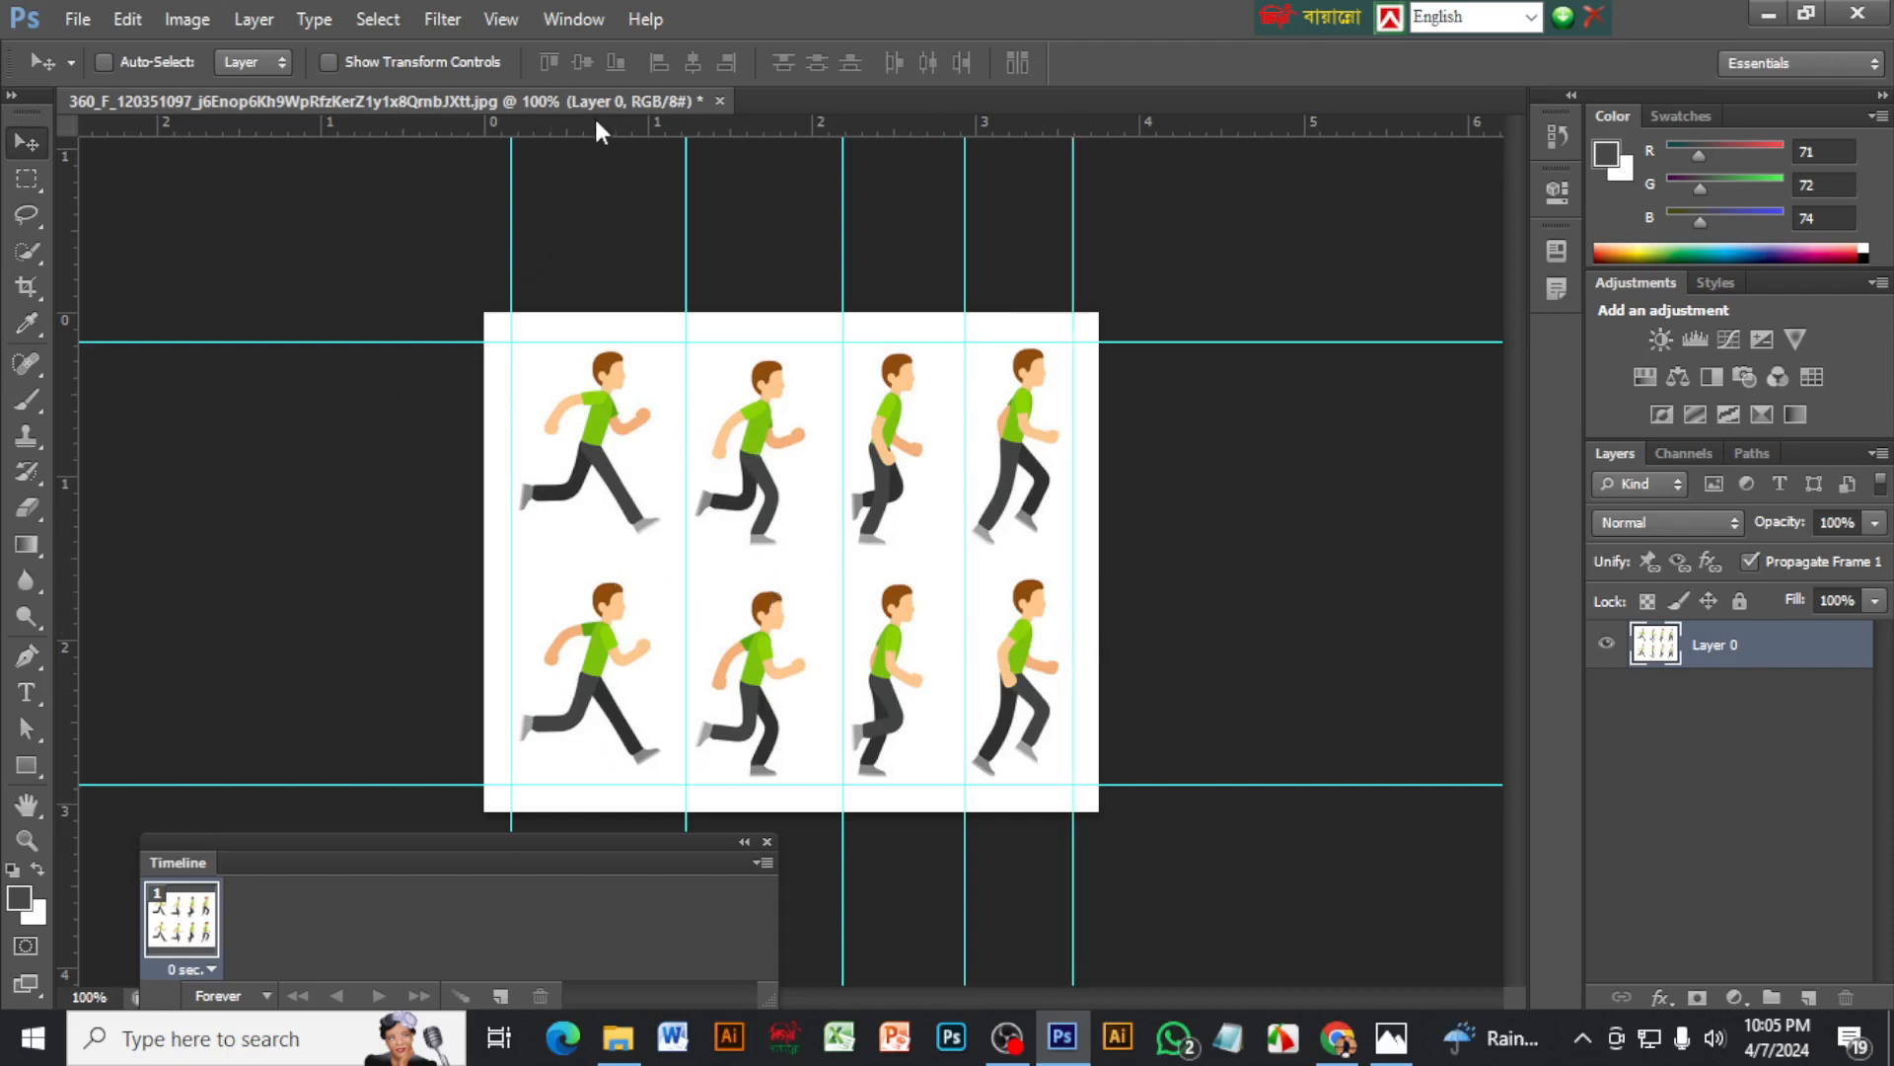
left_click_drag(595, 127, 618, 562)
left_click_drag(742, 131, 712, 551)
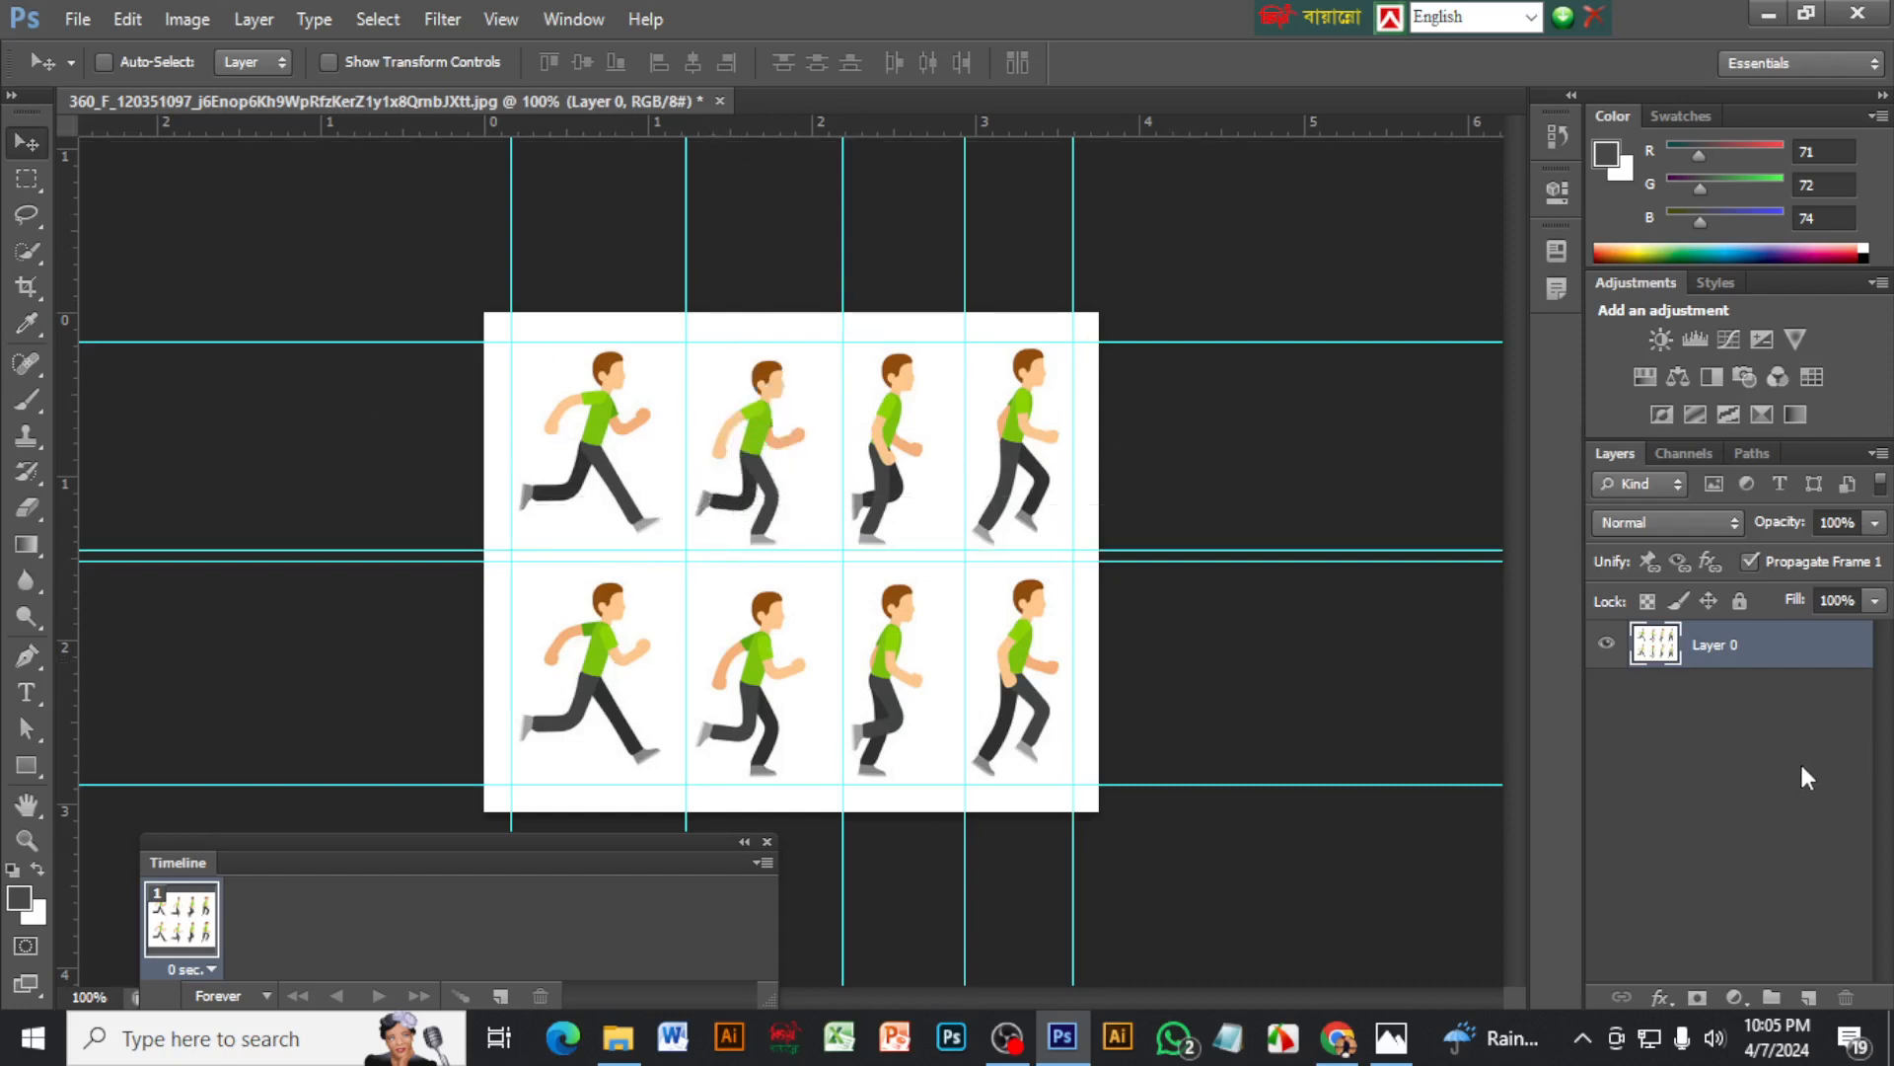
Copy the first and second top-row poses from Layer 0 onto separate new layers using guide-aligned Rectangular Marquee selections
left_click(29, 183)
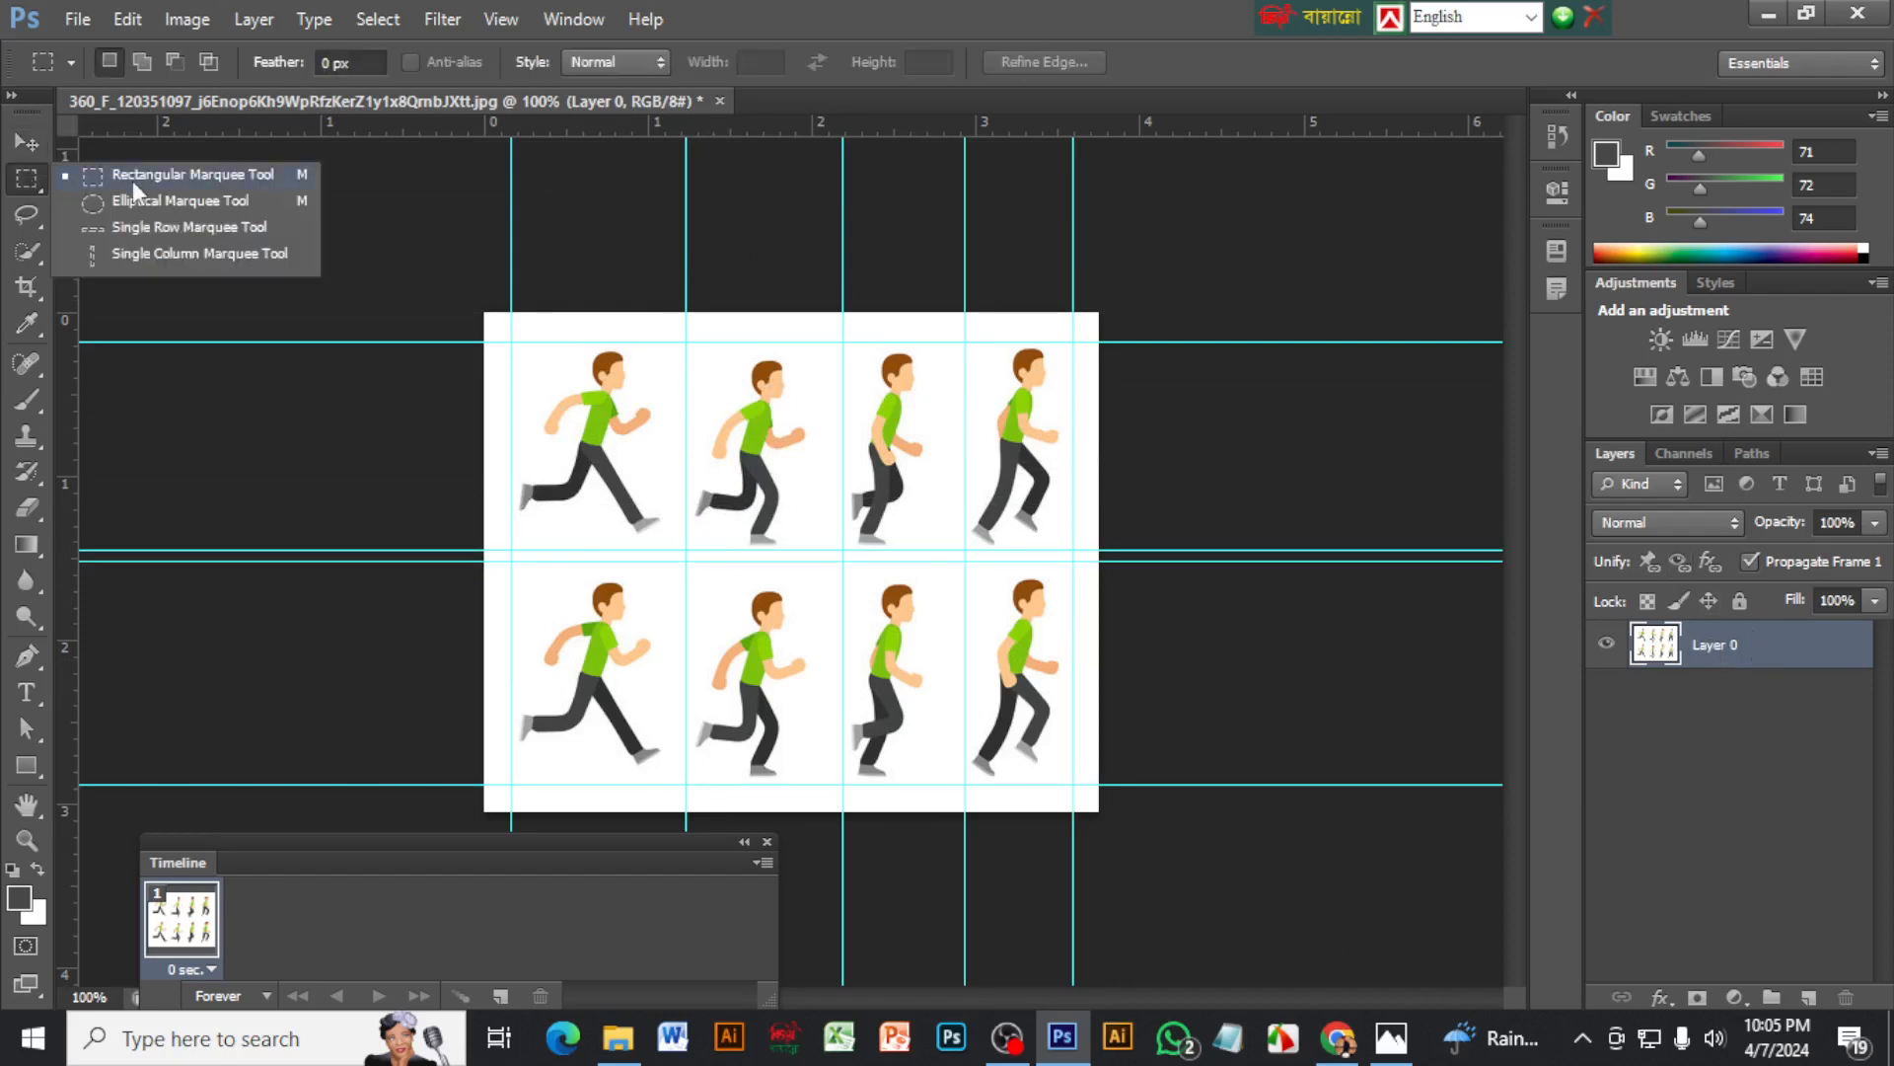
left_click(219, 175)
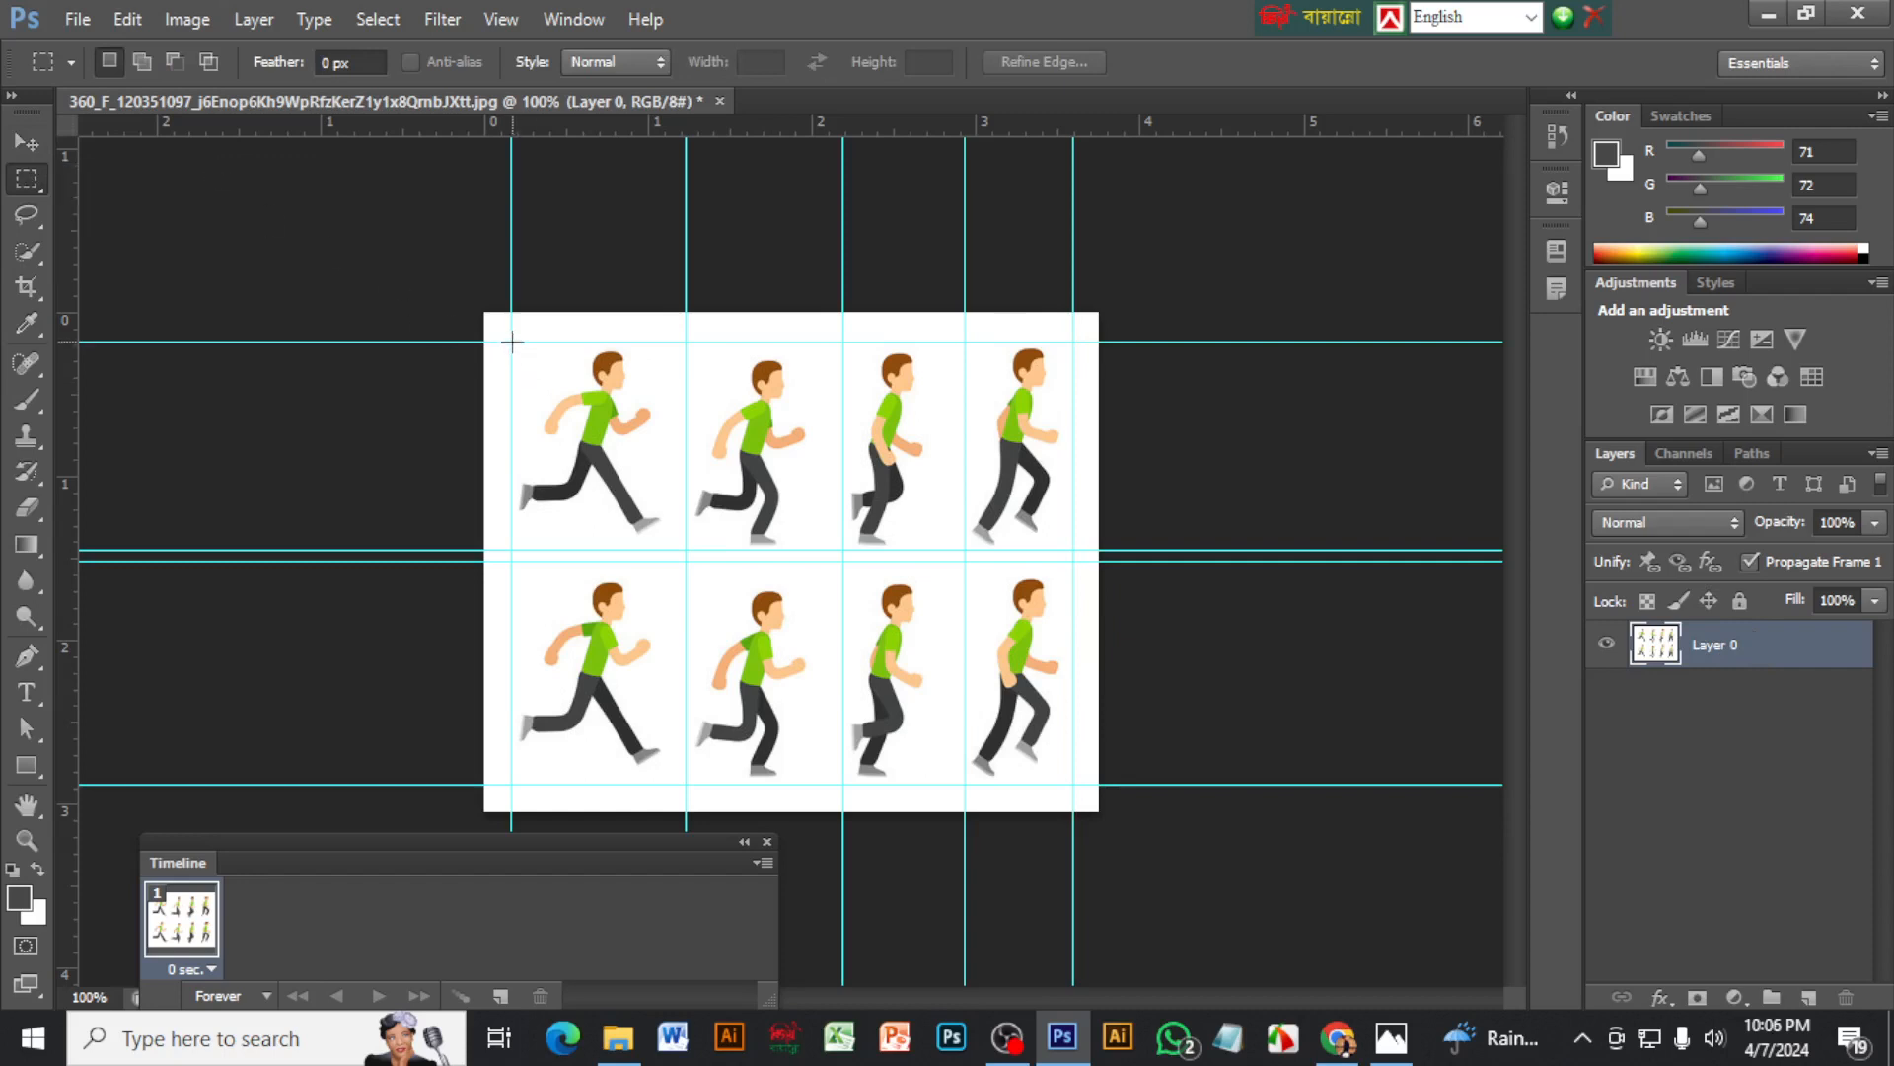
left_click_drag(512, 342, 686, 560)
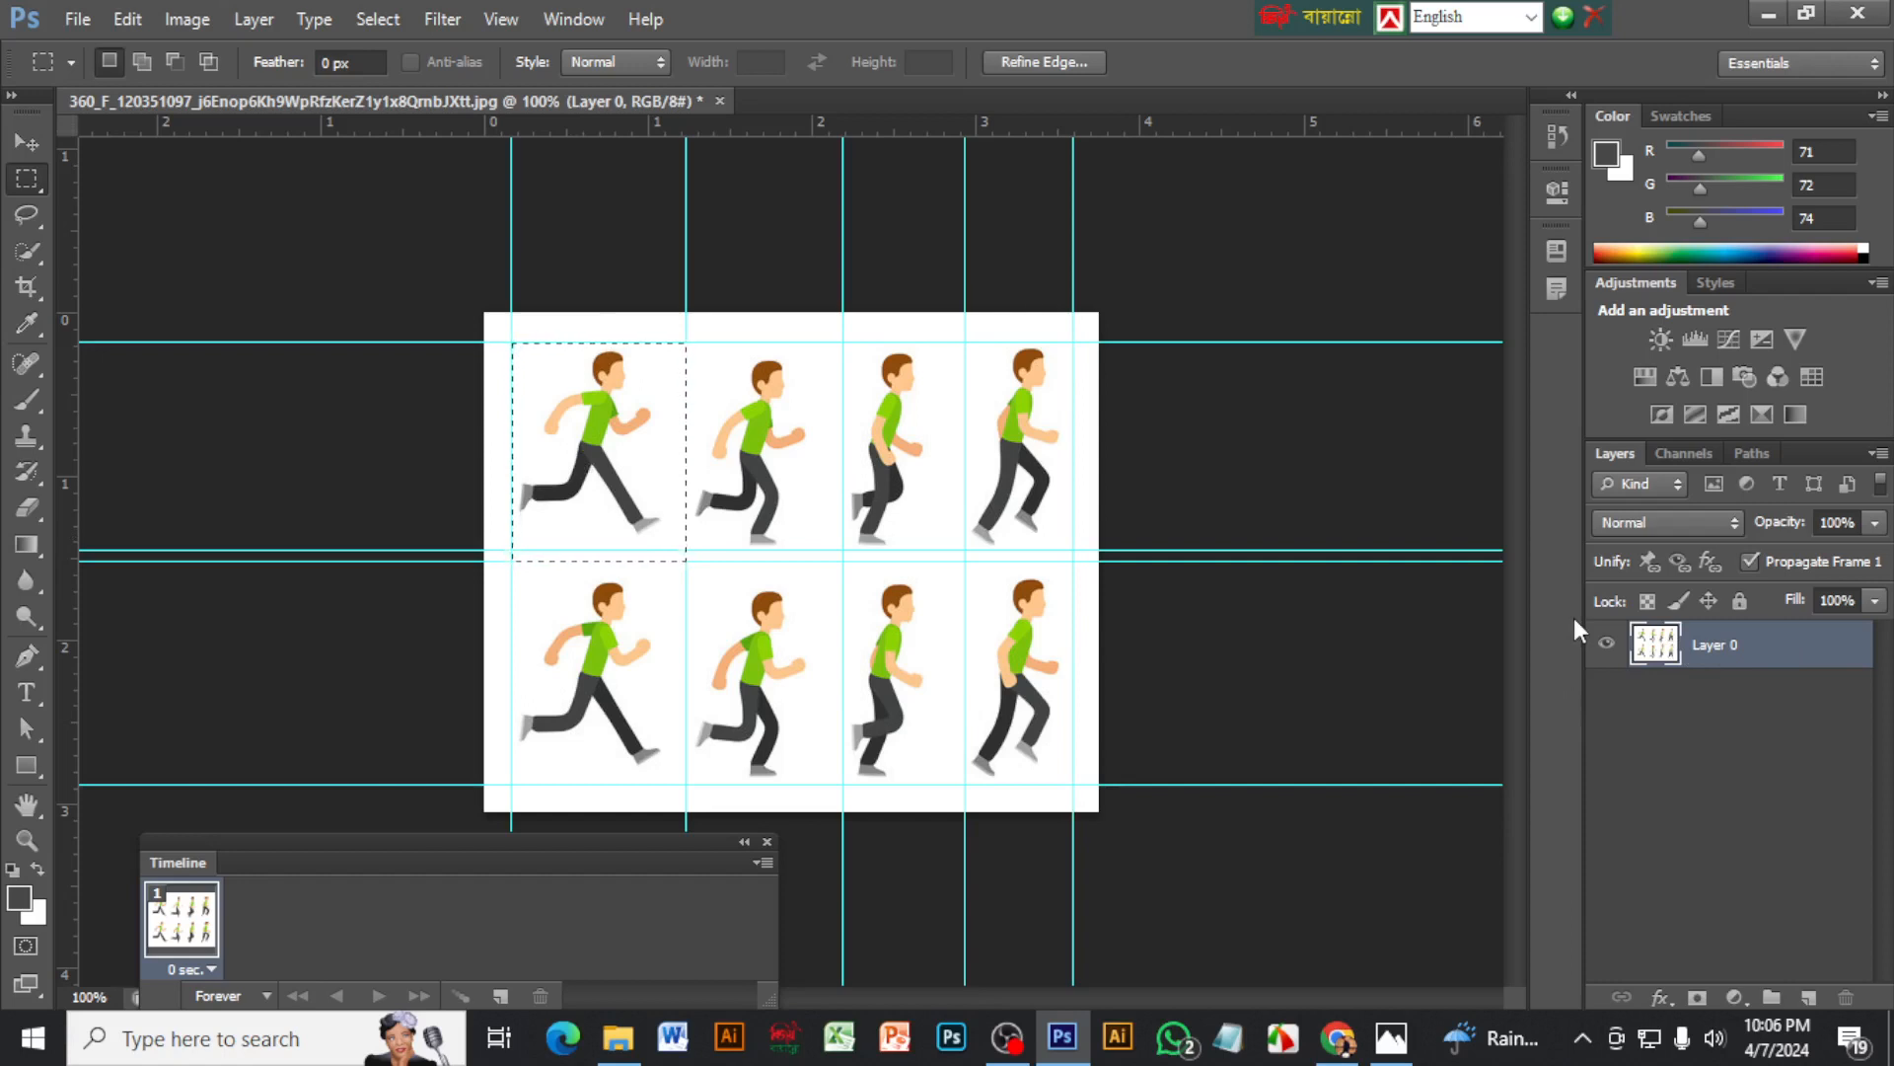
key("ctrl+j")
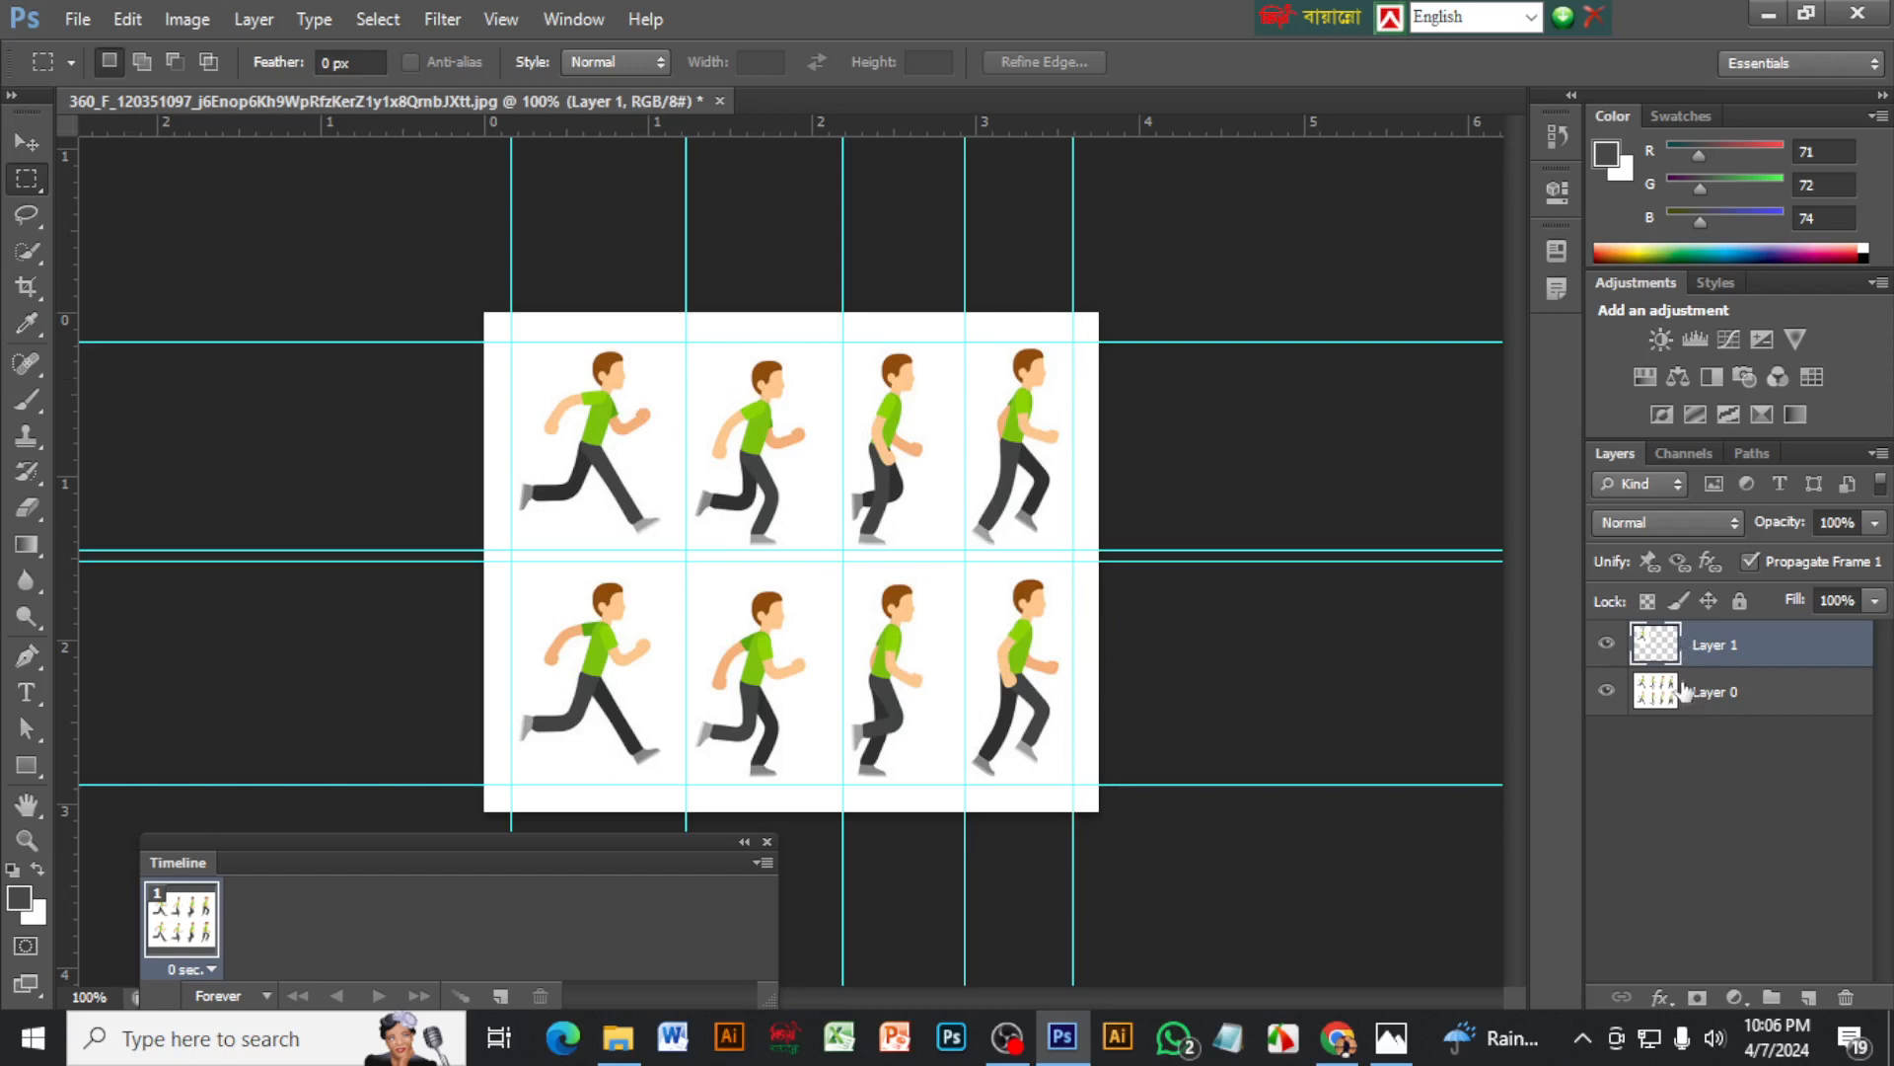
left_click(1743, 697)
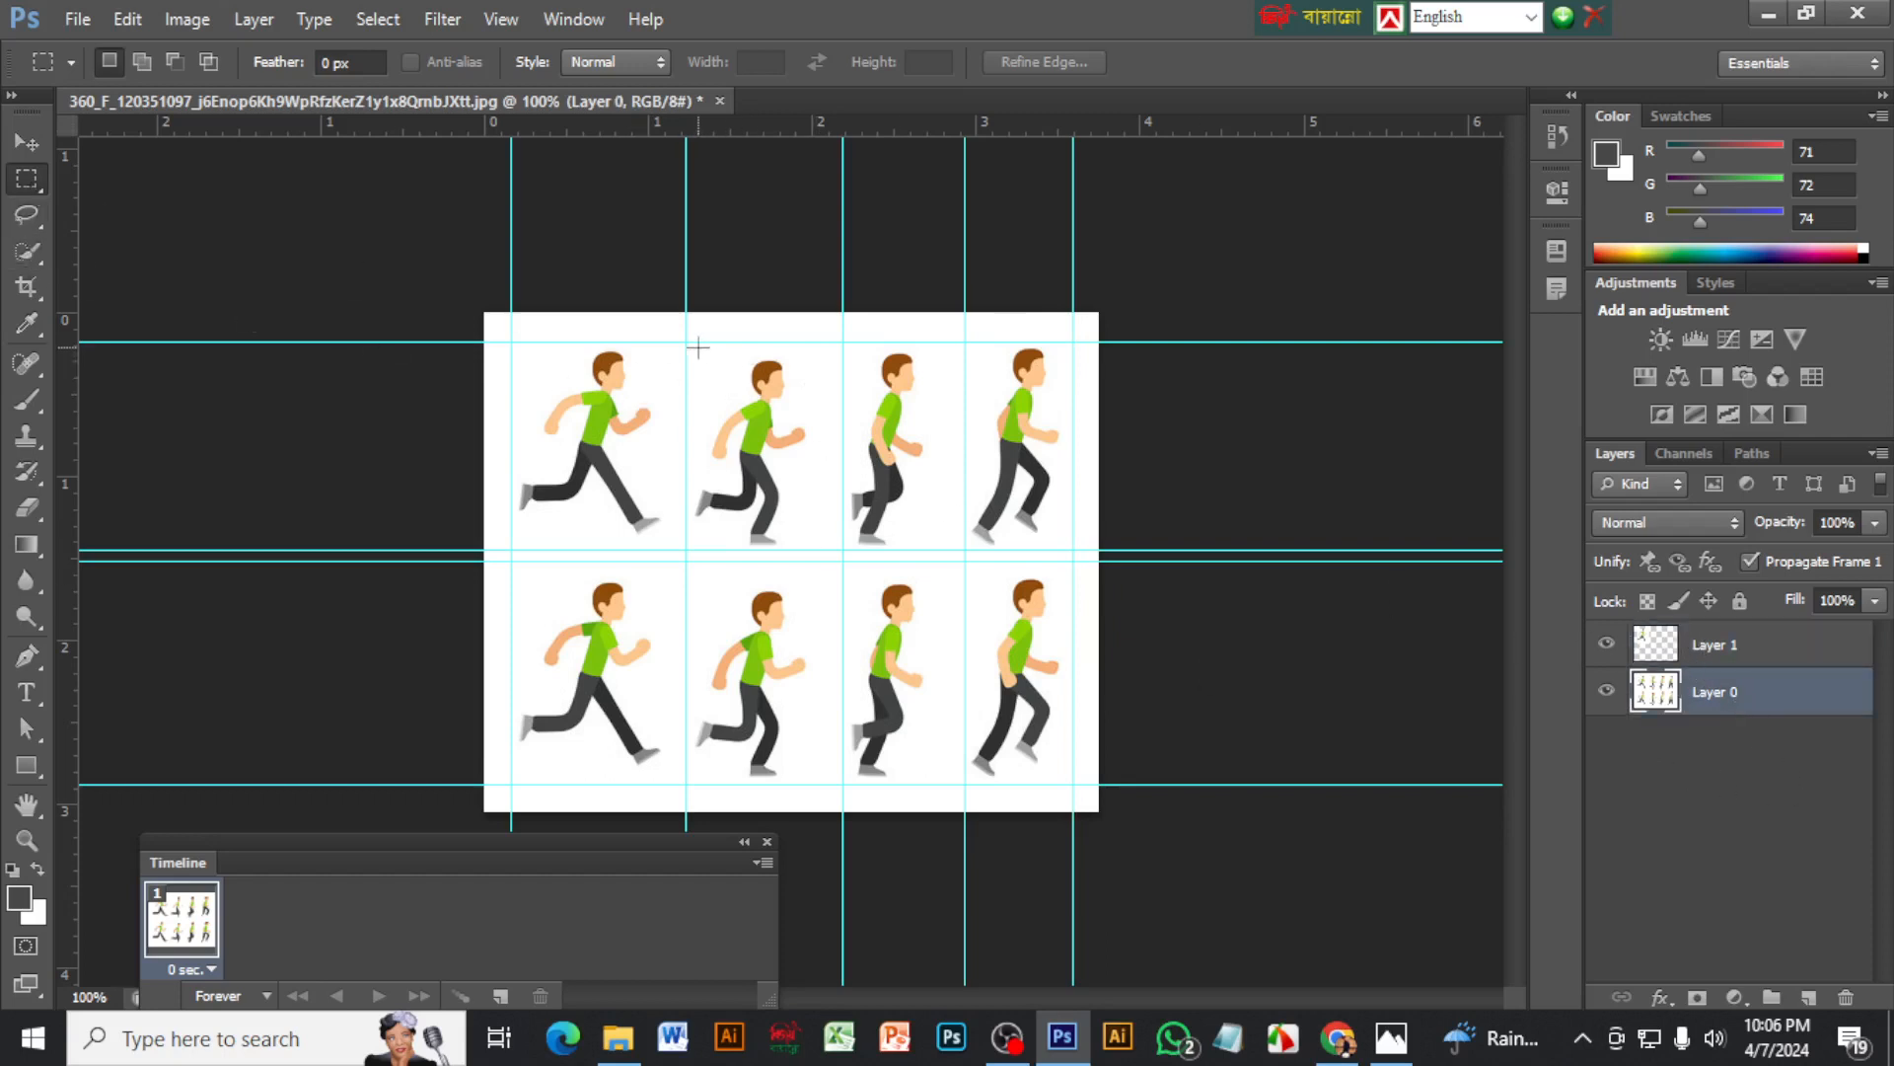
left_click_drag(696, 348, 840, 559)
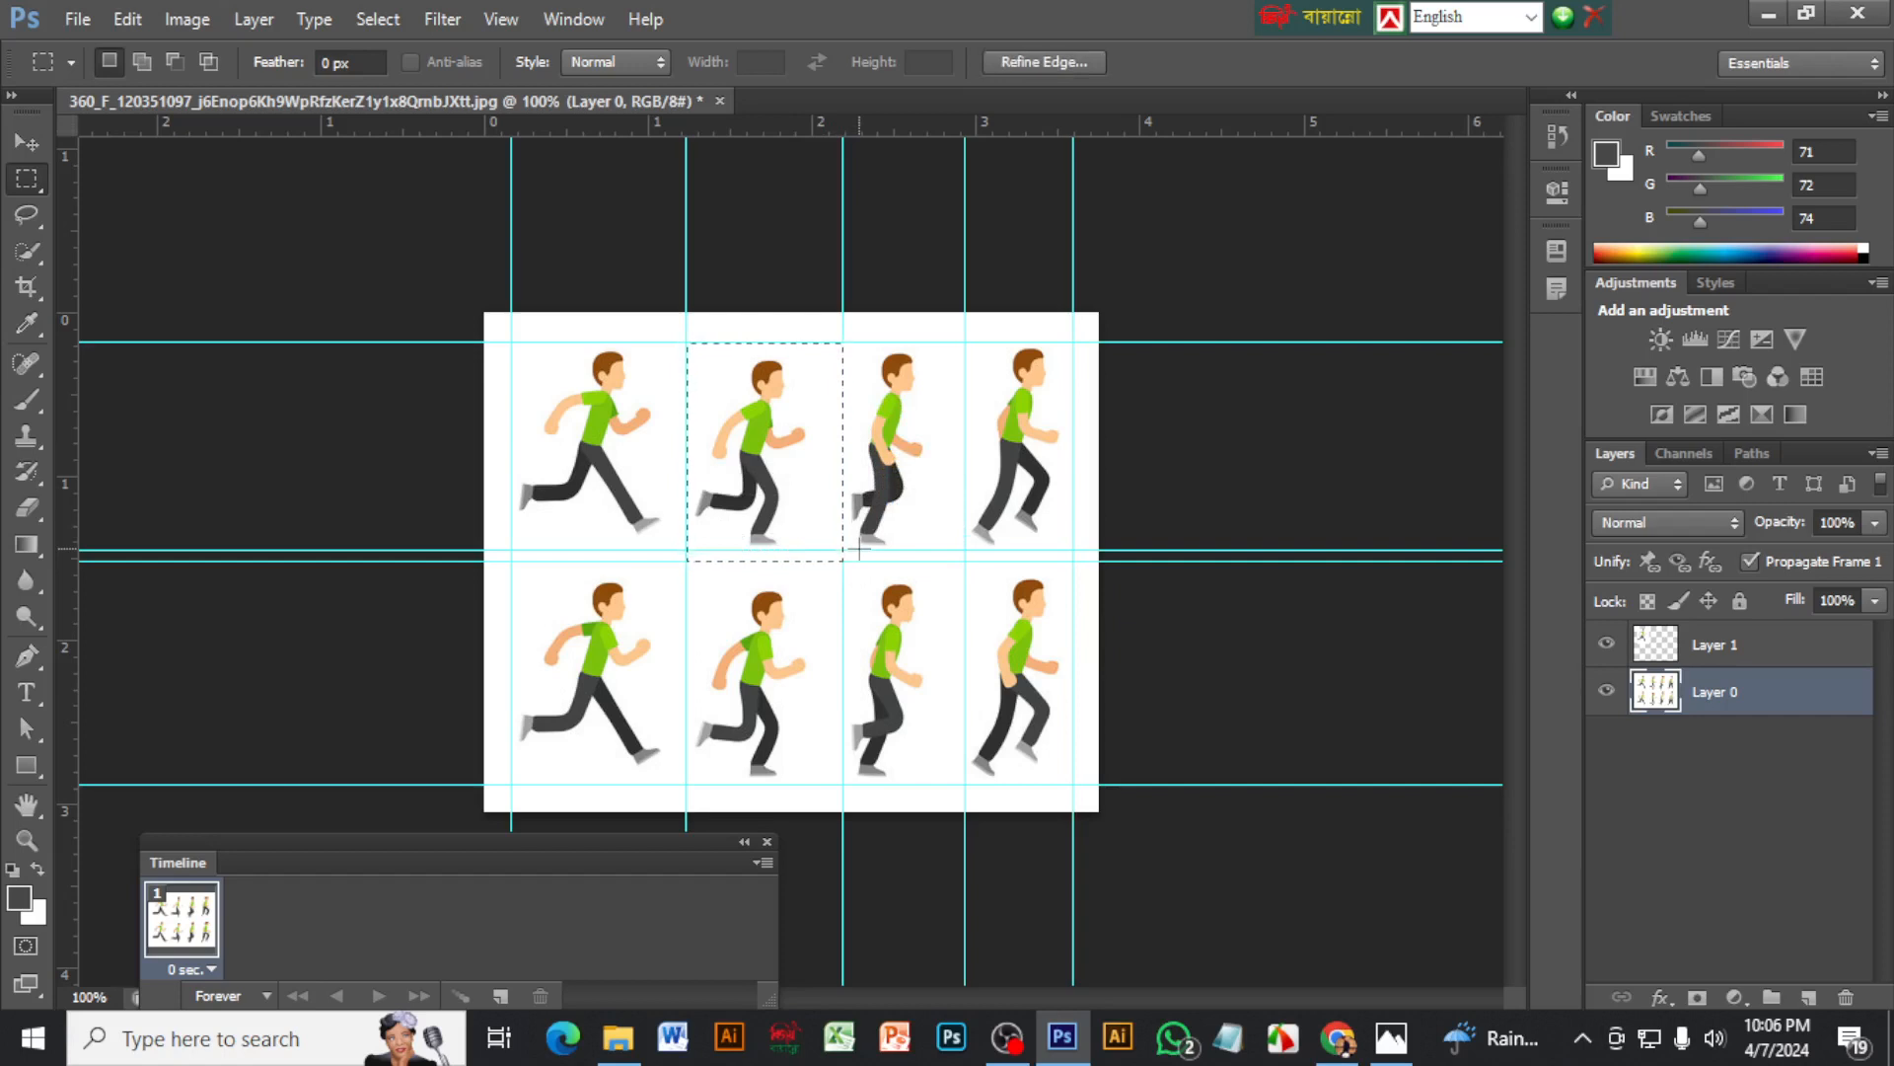
key("ctrl+j")
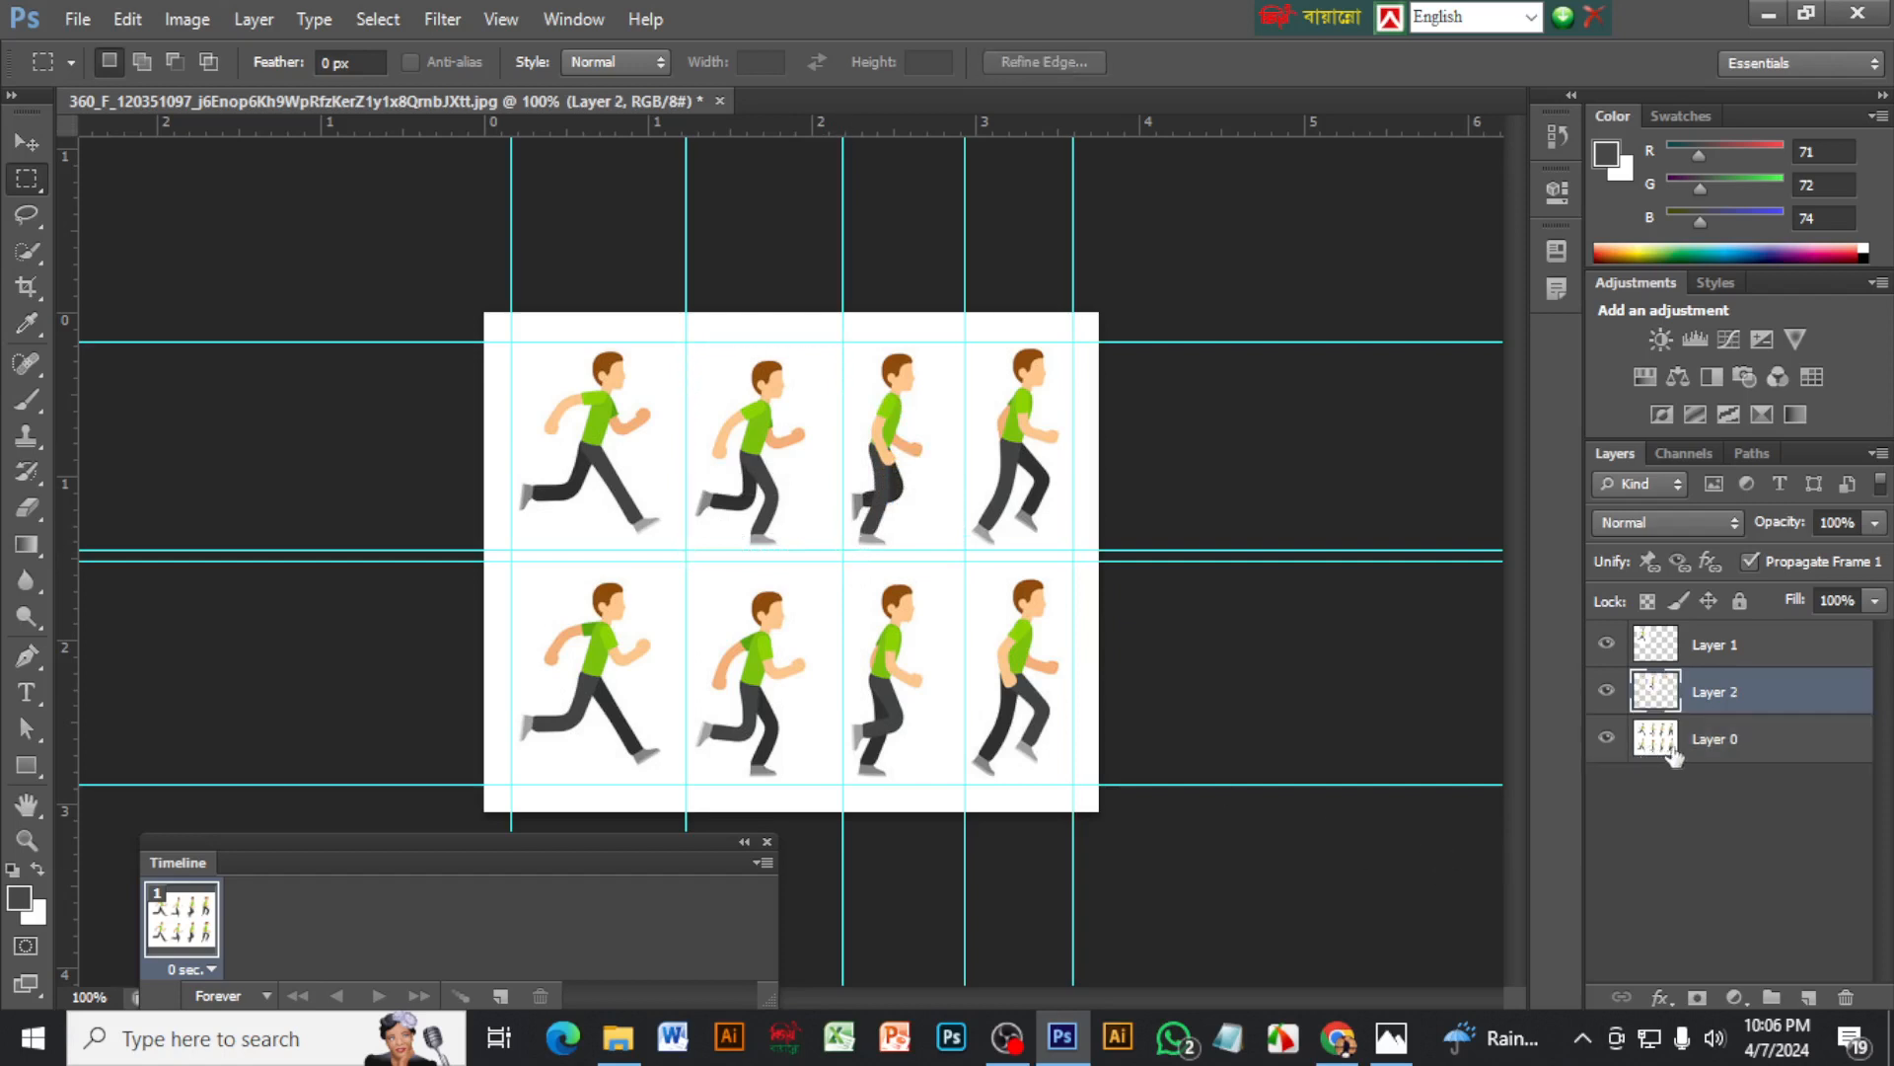
Copy the third and fourth top-row poses from Layer 0 onto separate new layers using rectangular selections along the guides
left_click(1747, 748)
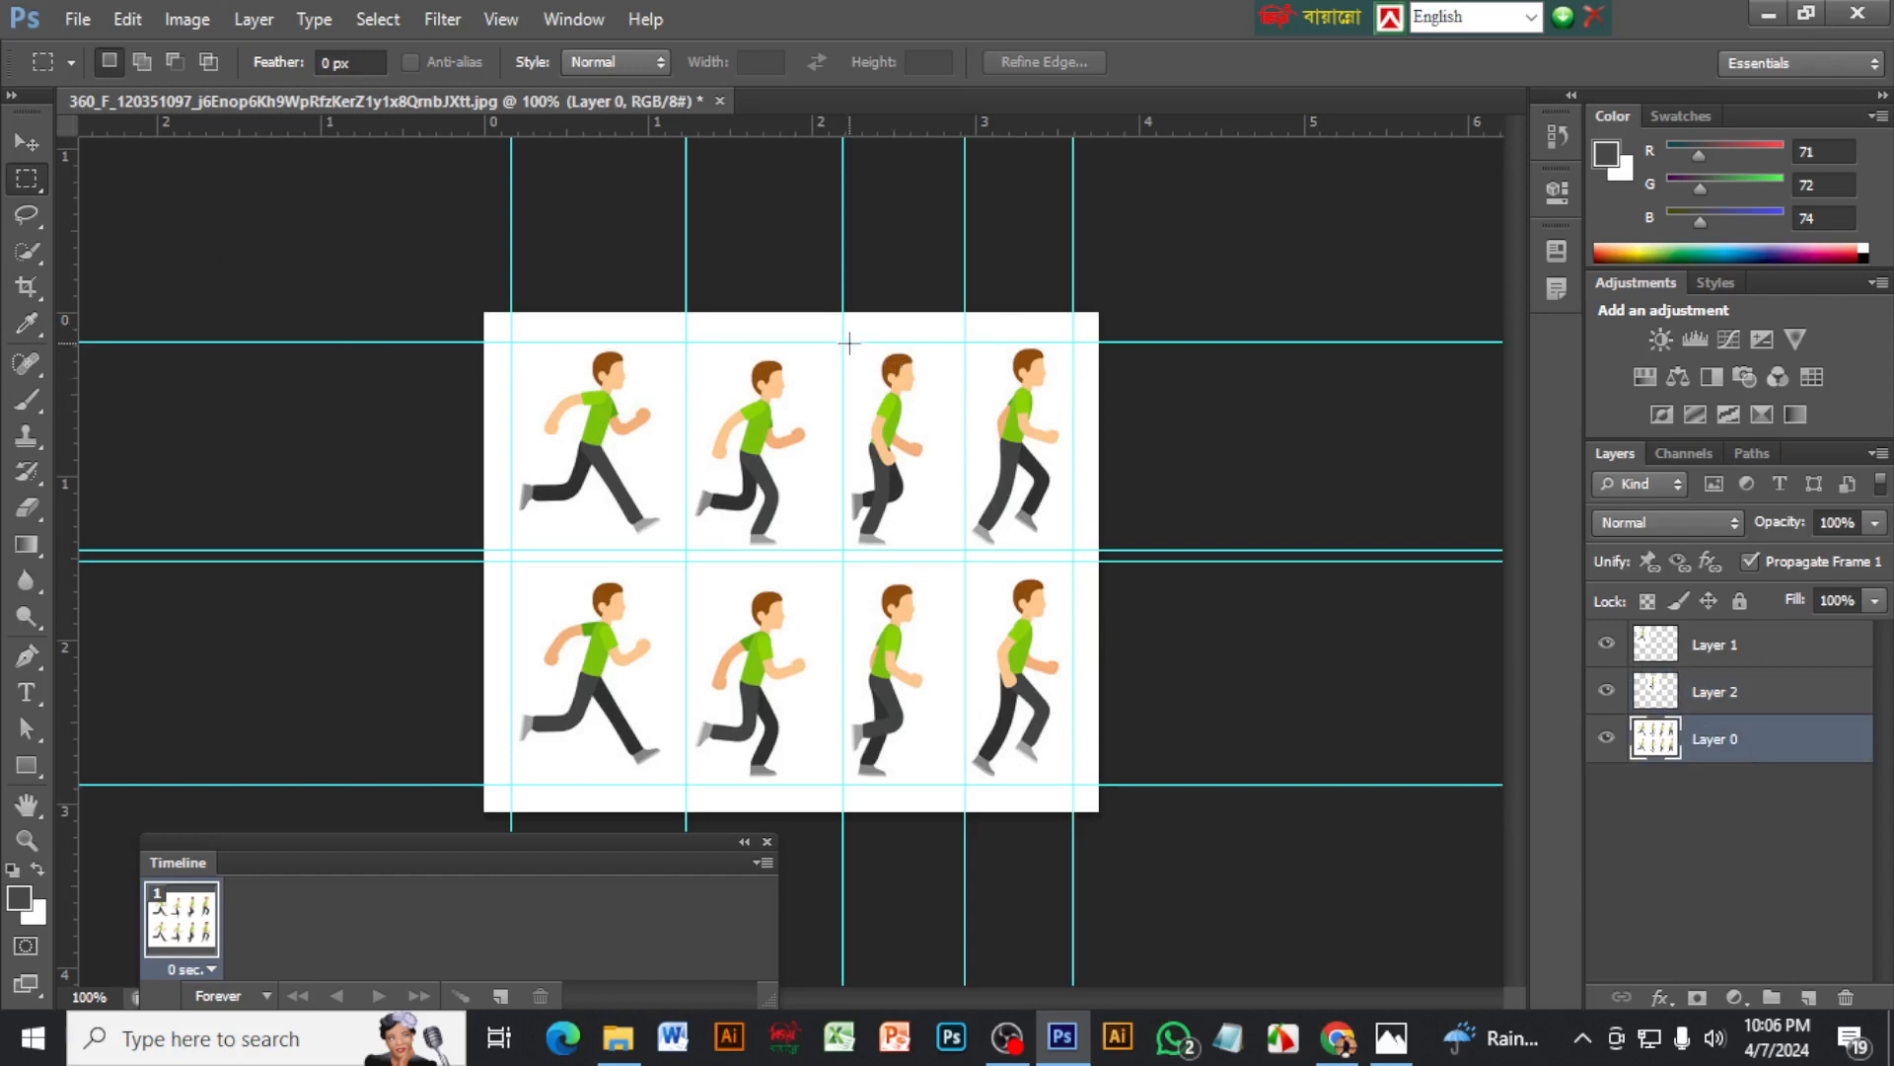
left_click_drag(842, 342, 962, 560)
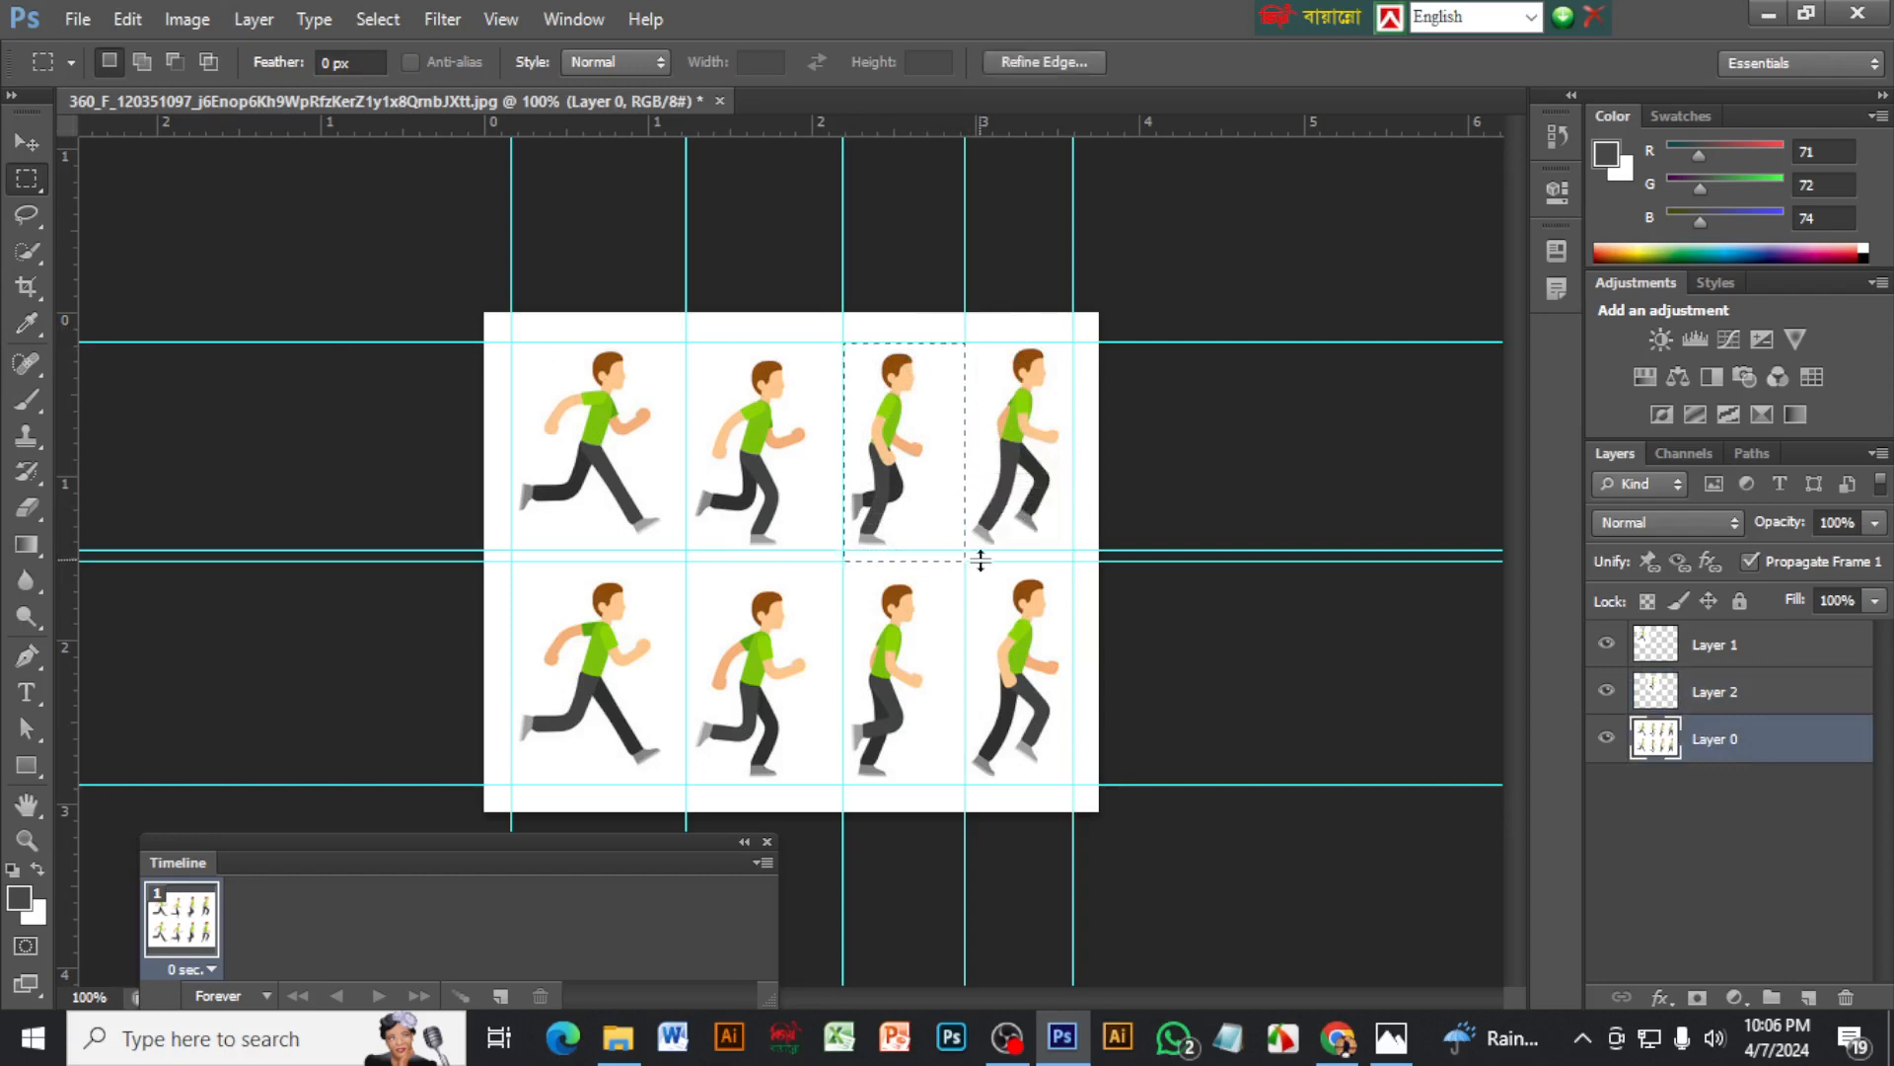
key("ctrl+j")
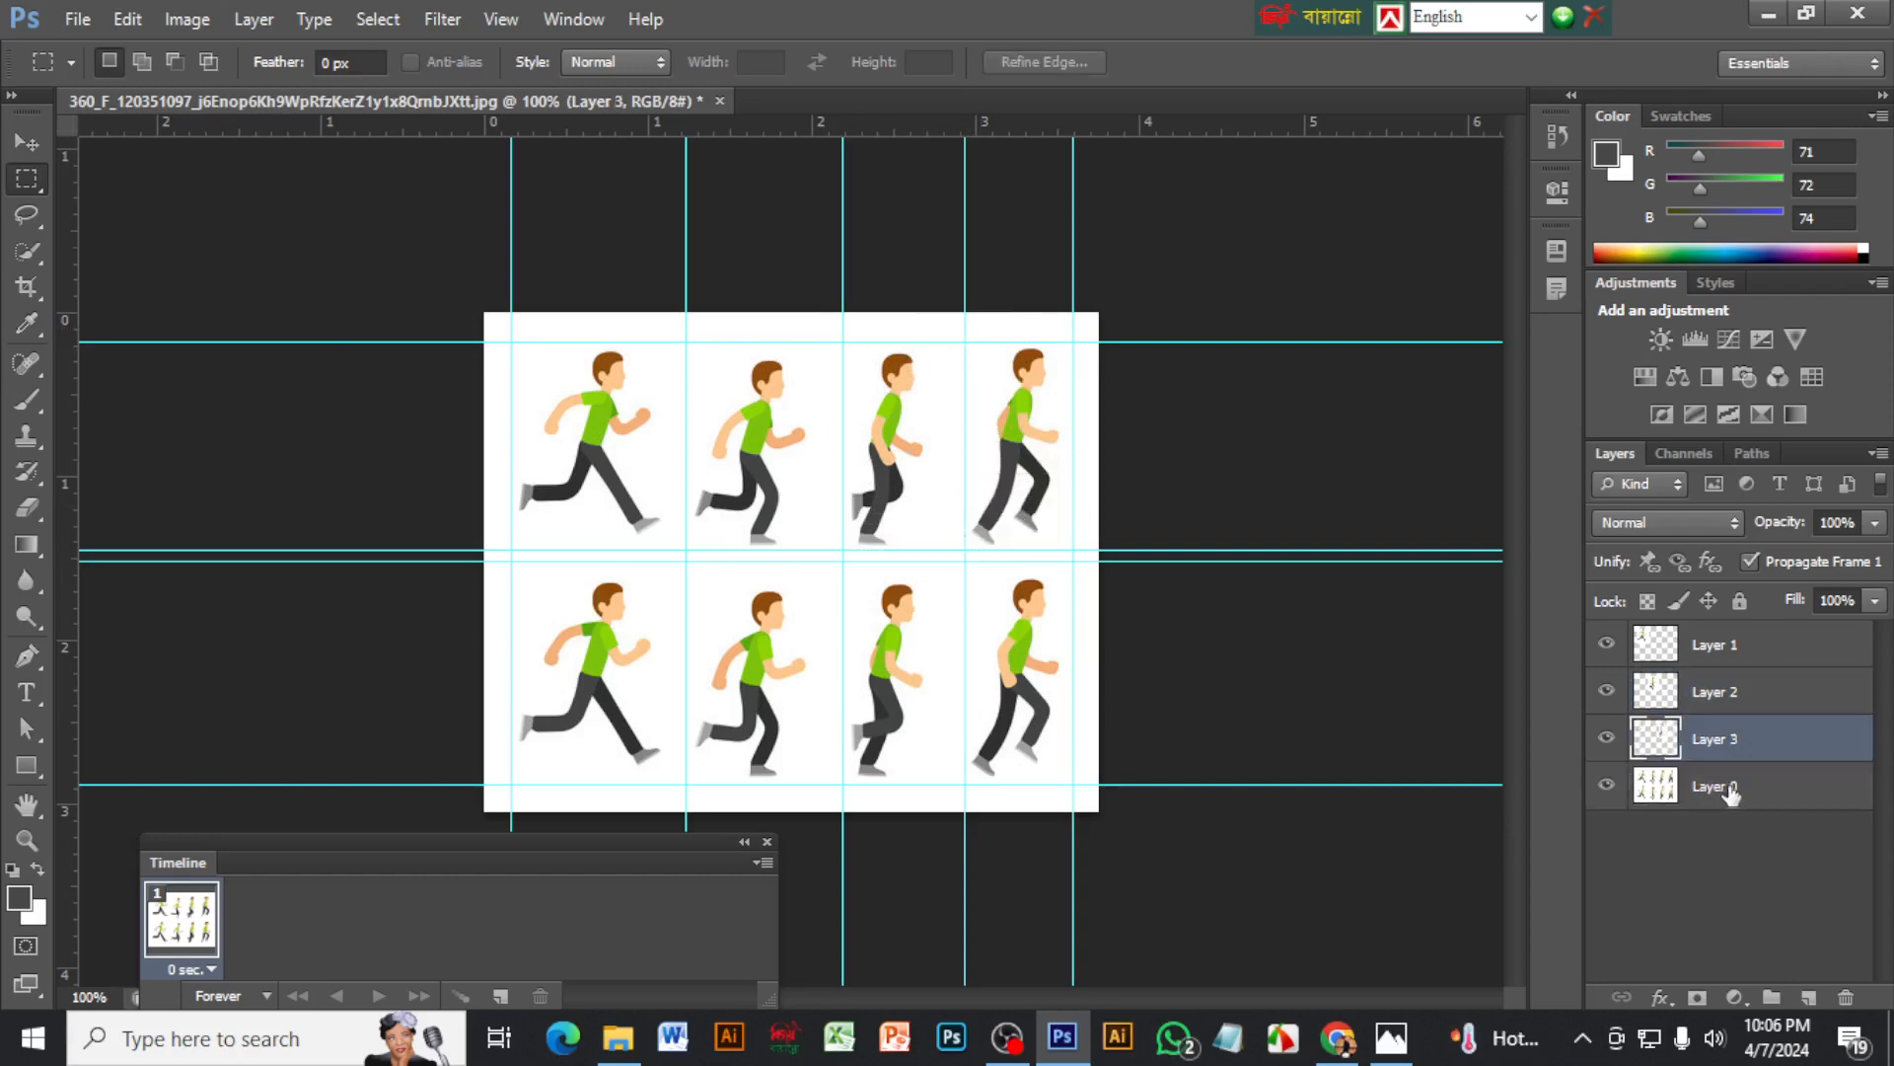
left_click(1734, 793)
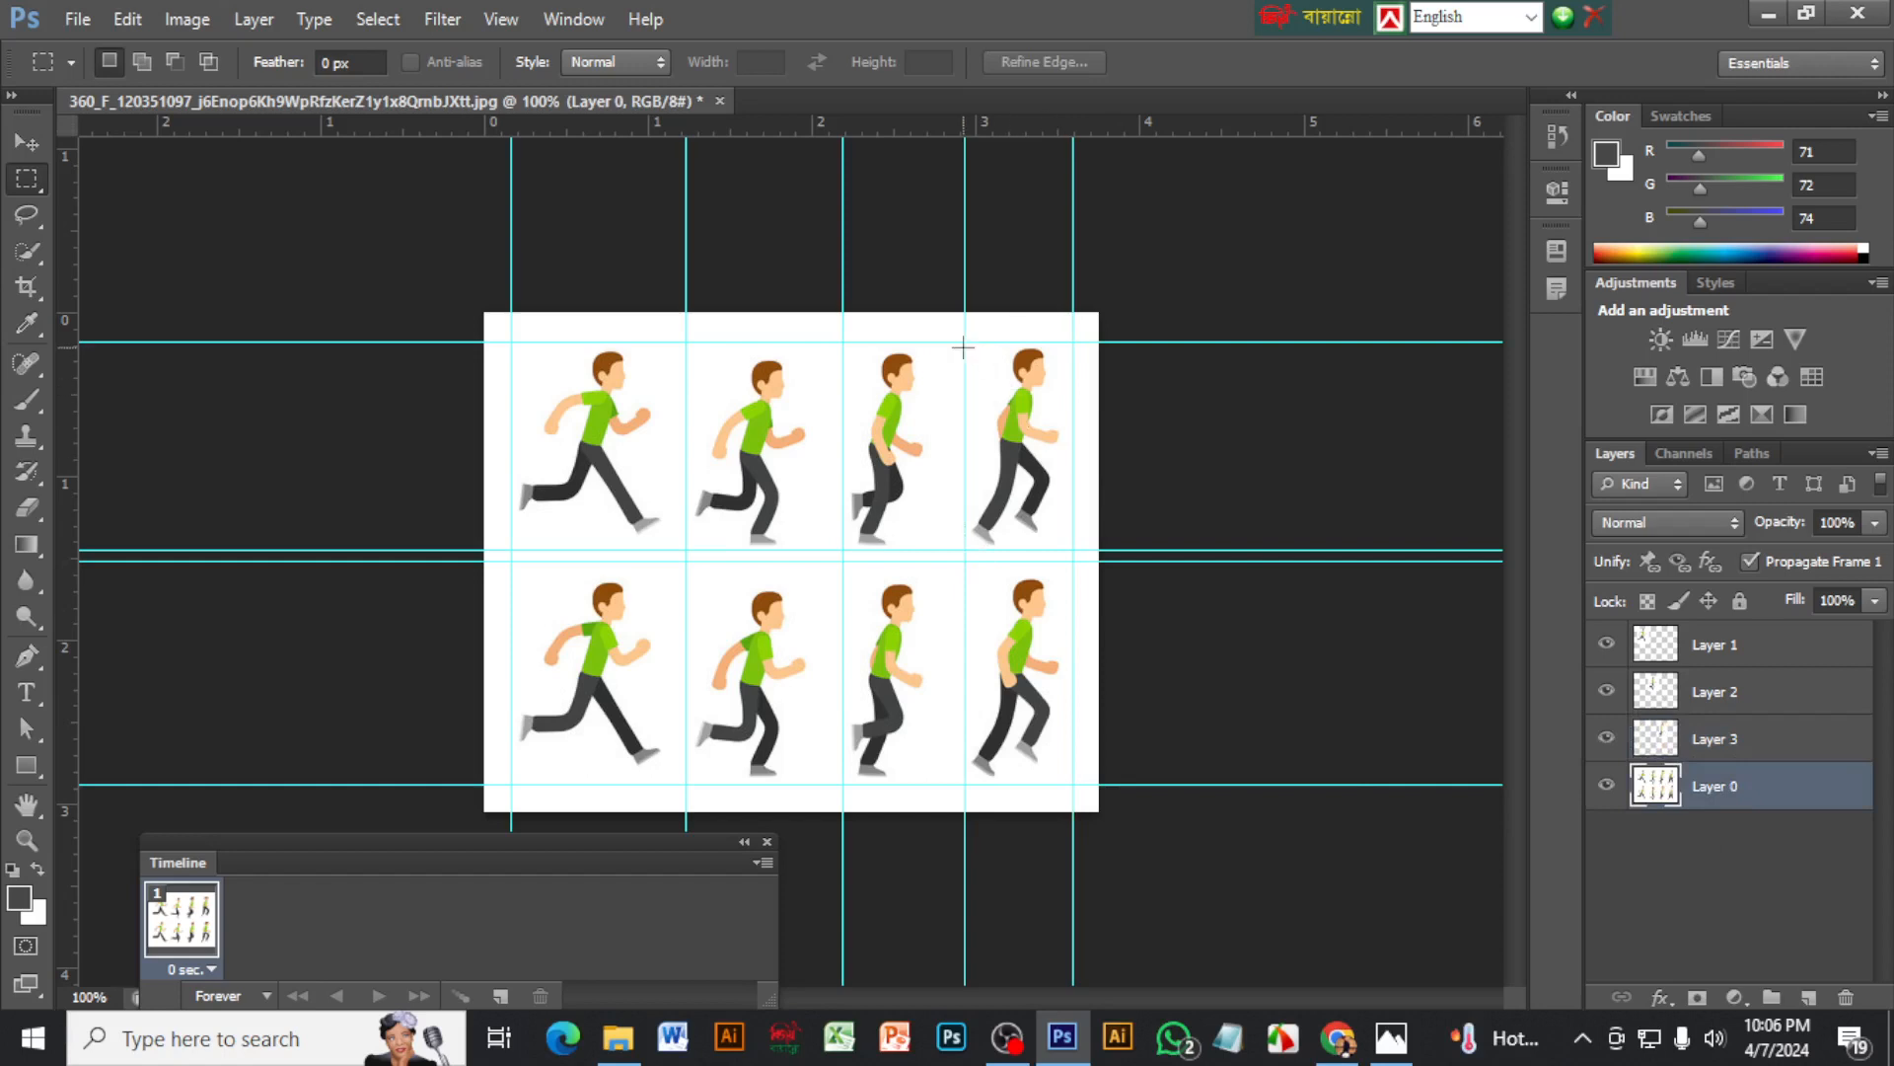
left_click_drag(965, 339, 1072, 561)
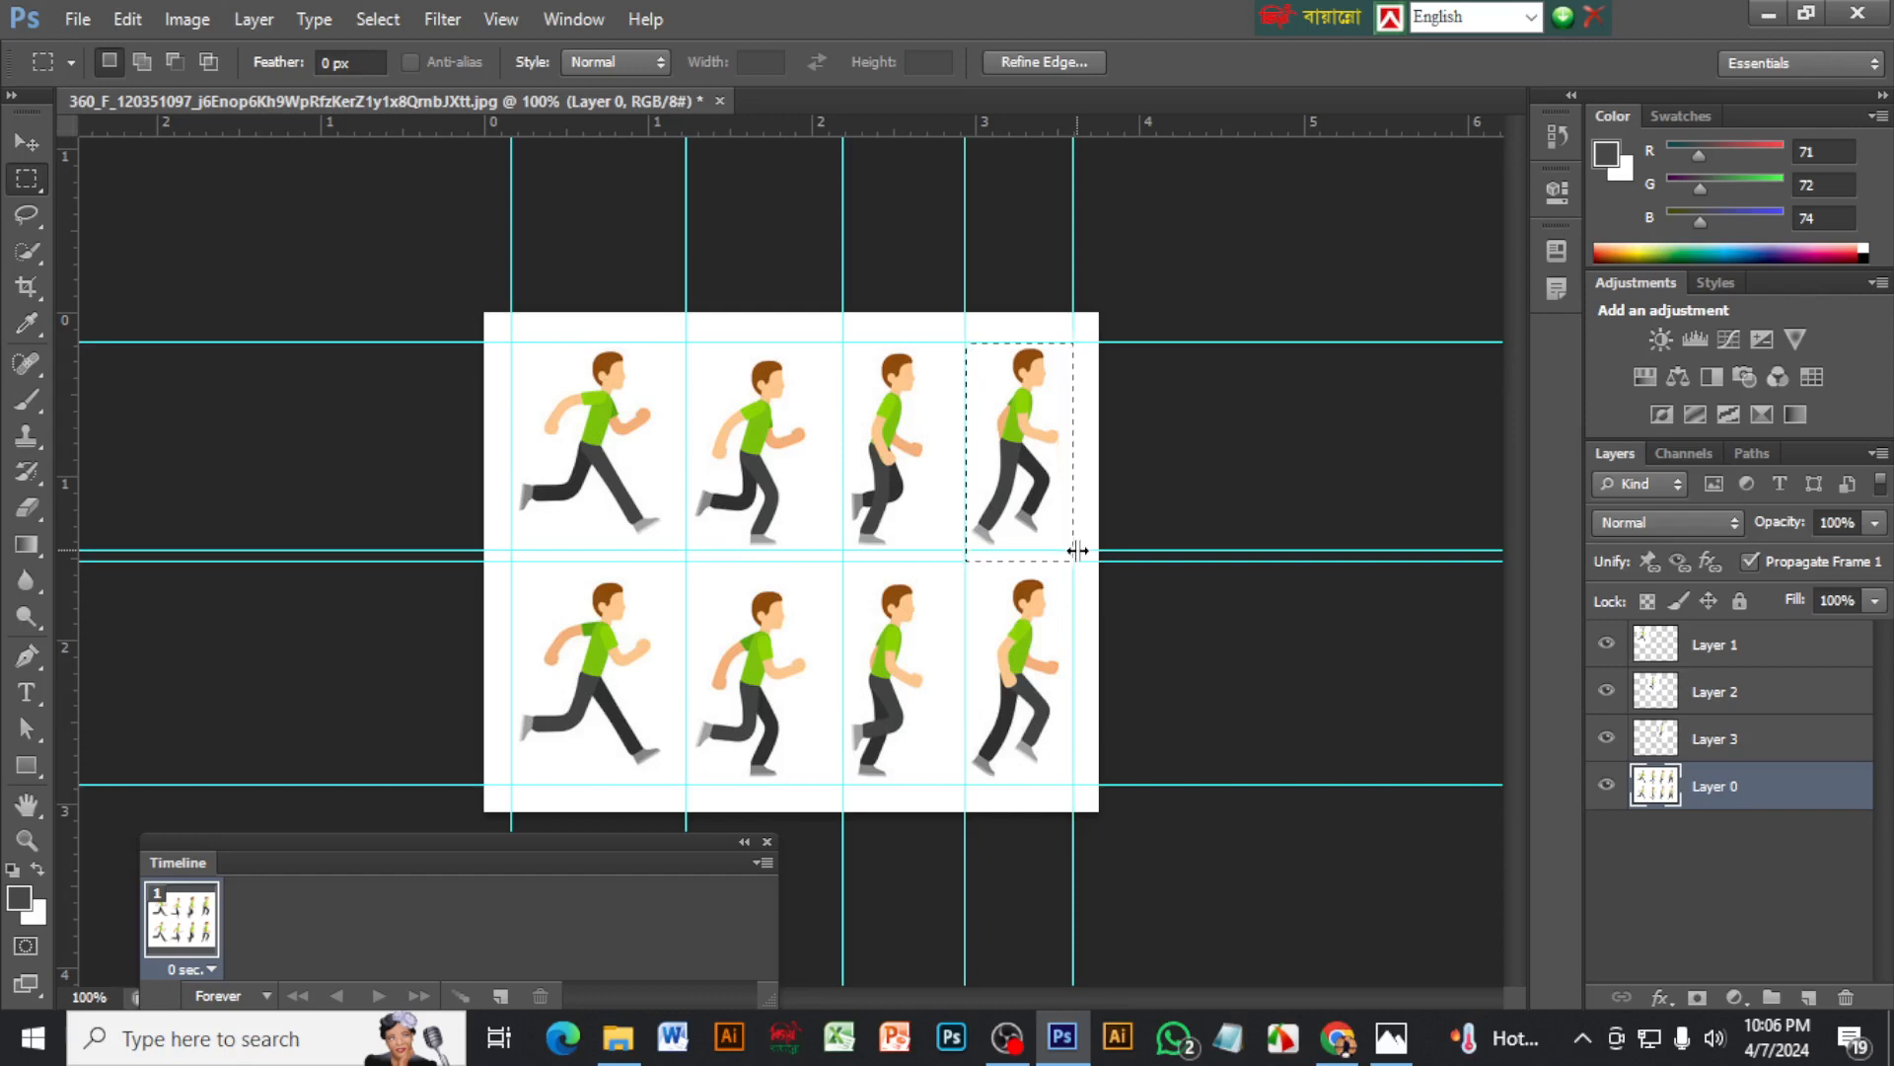
key("ctrl+j")
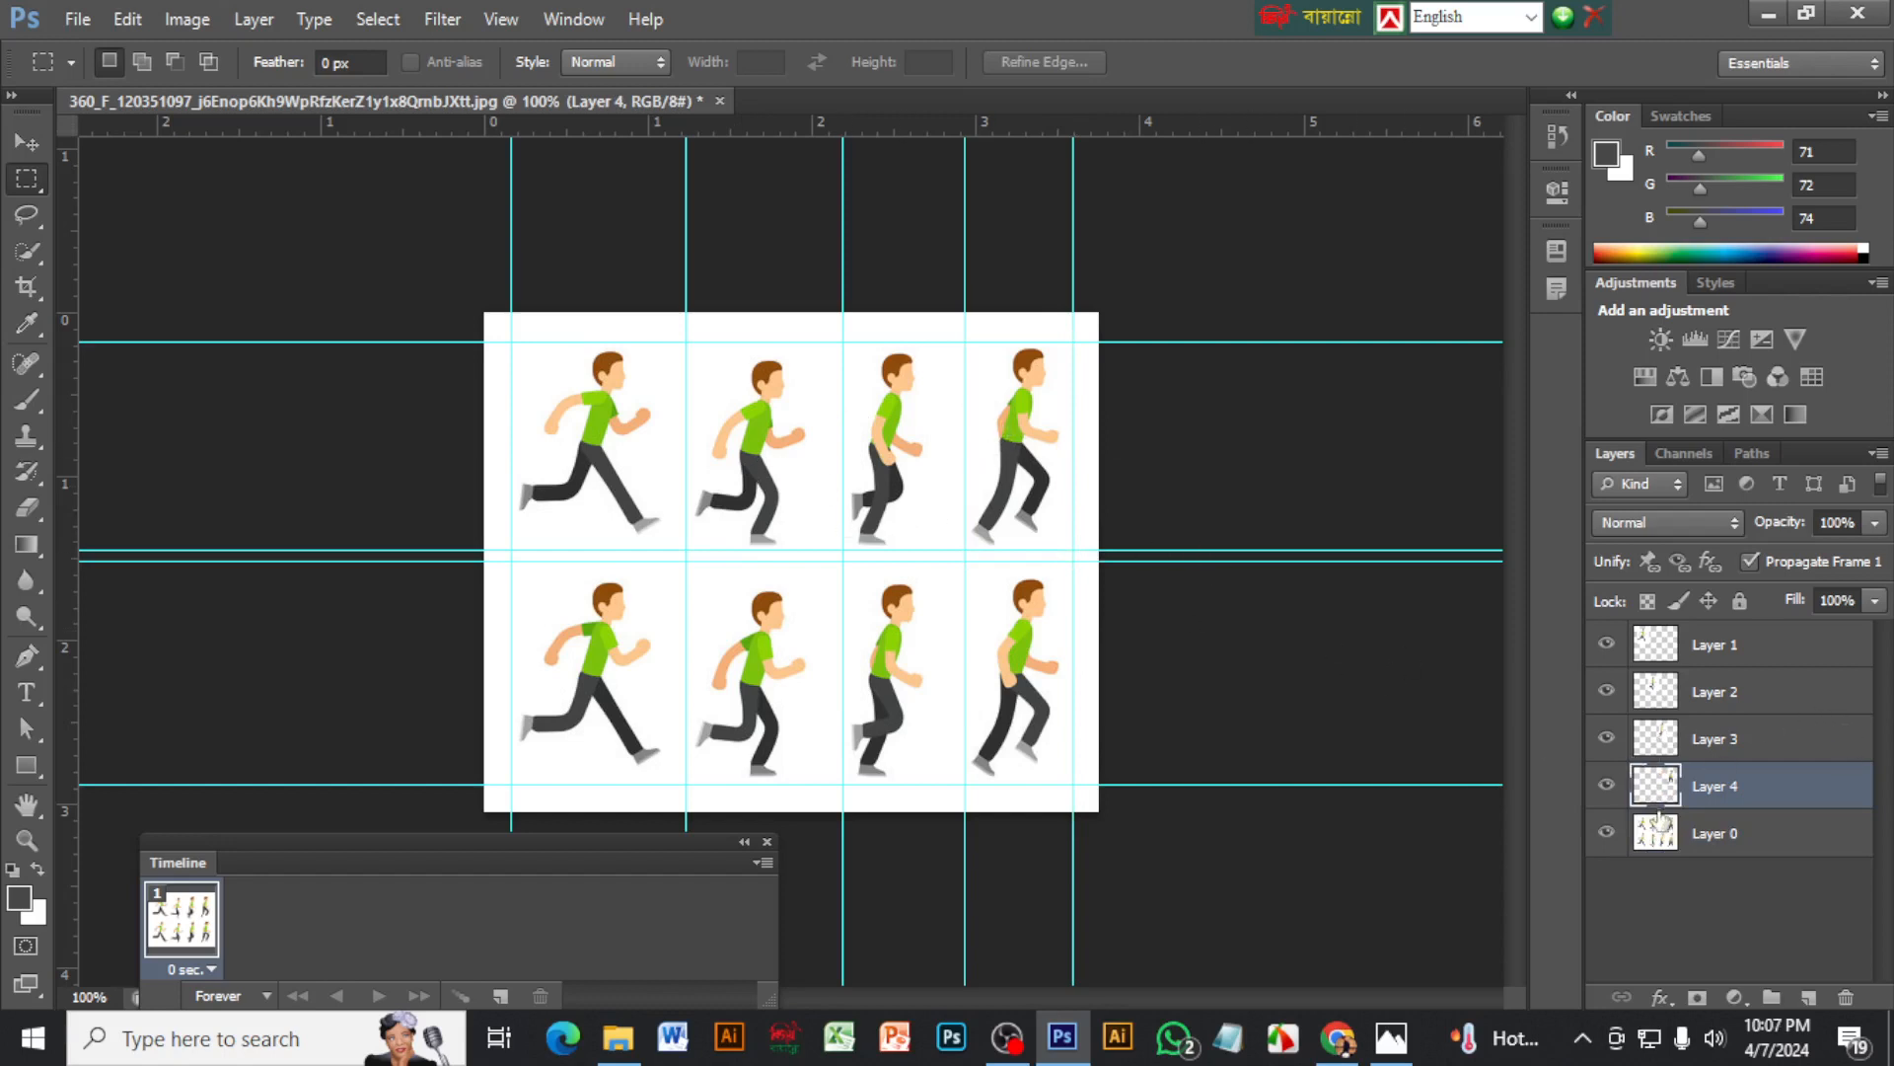
Temporarily hide Layer 0 to check the four copied poses, and show it again
left_click(1608, 834)
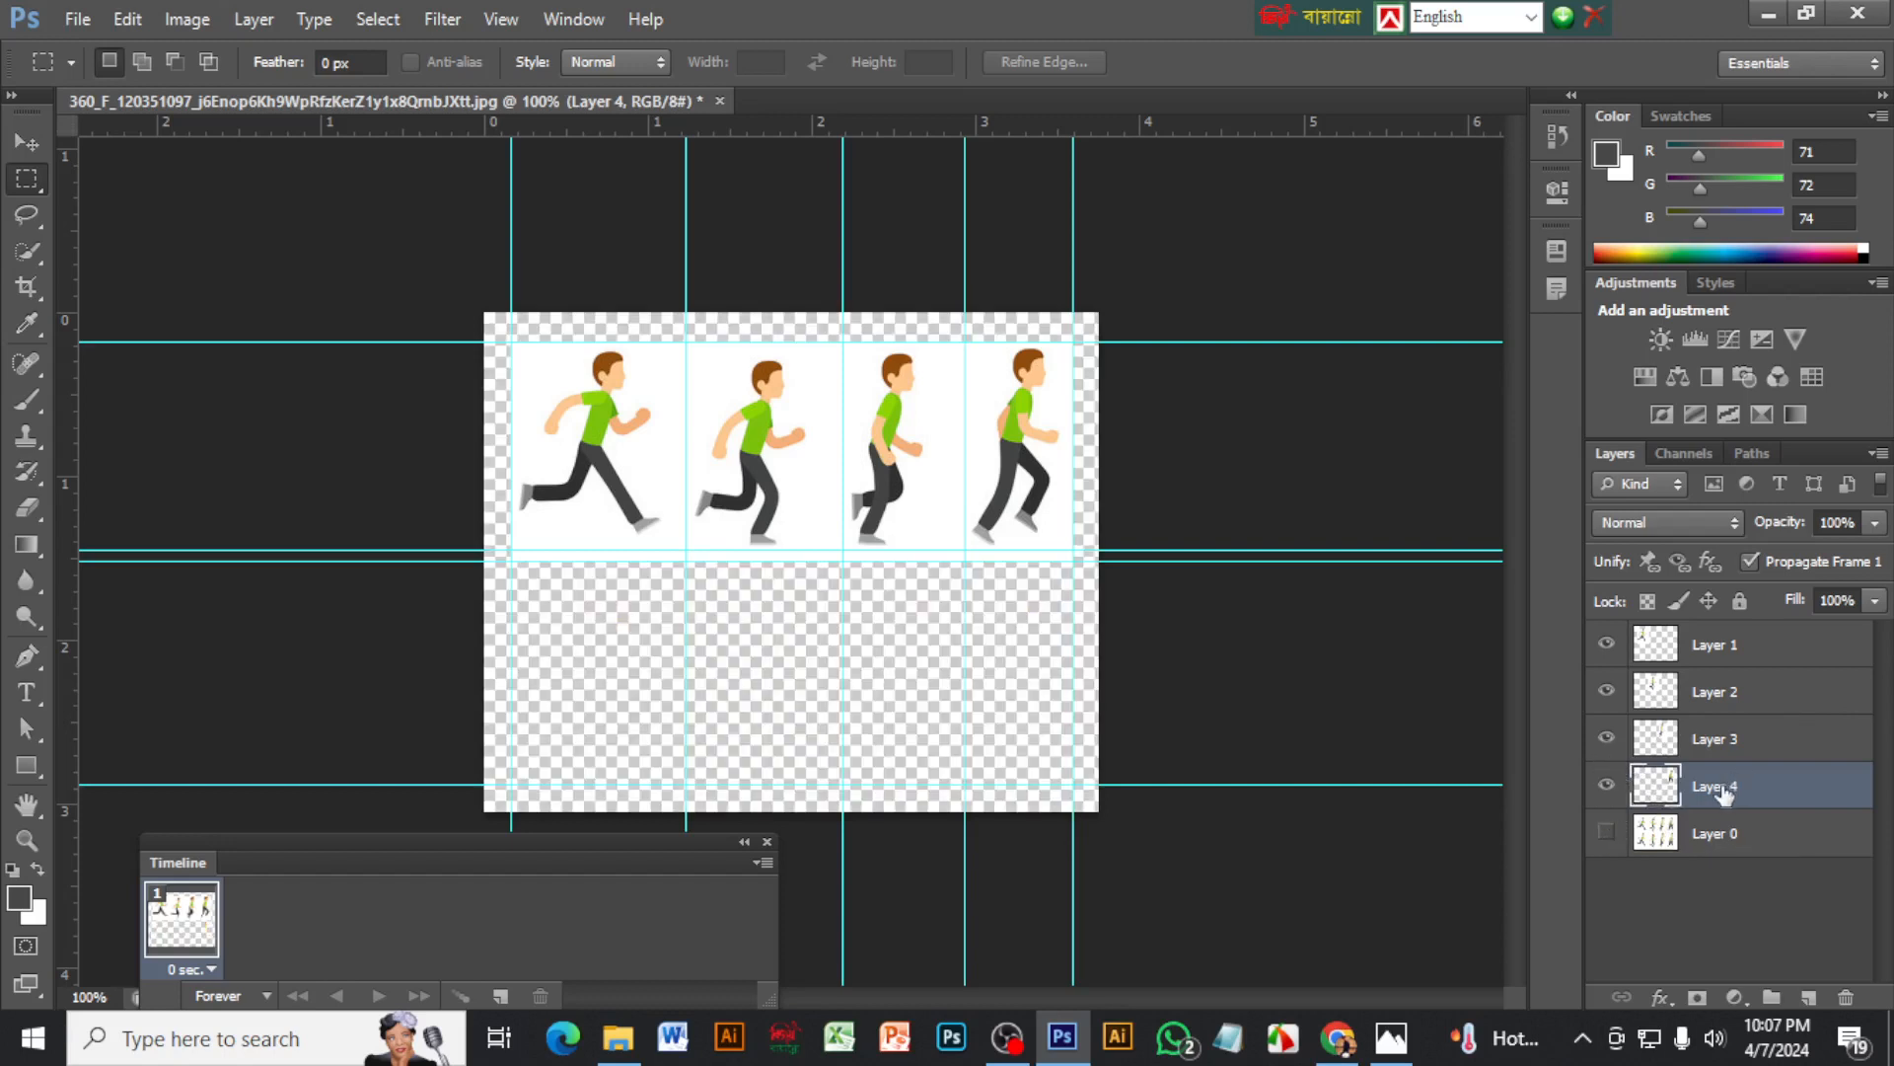
left_click(1754, 652)
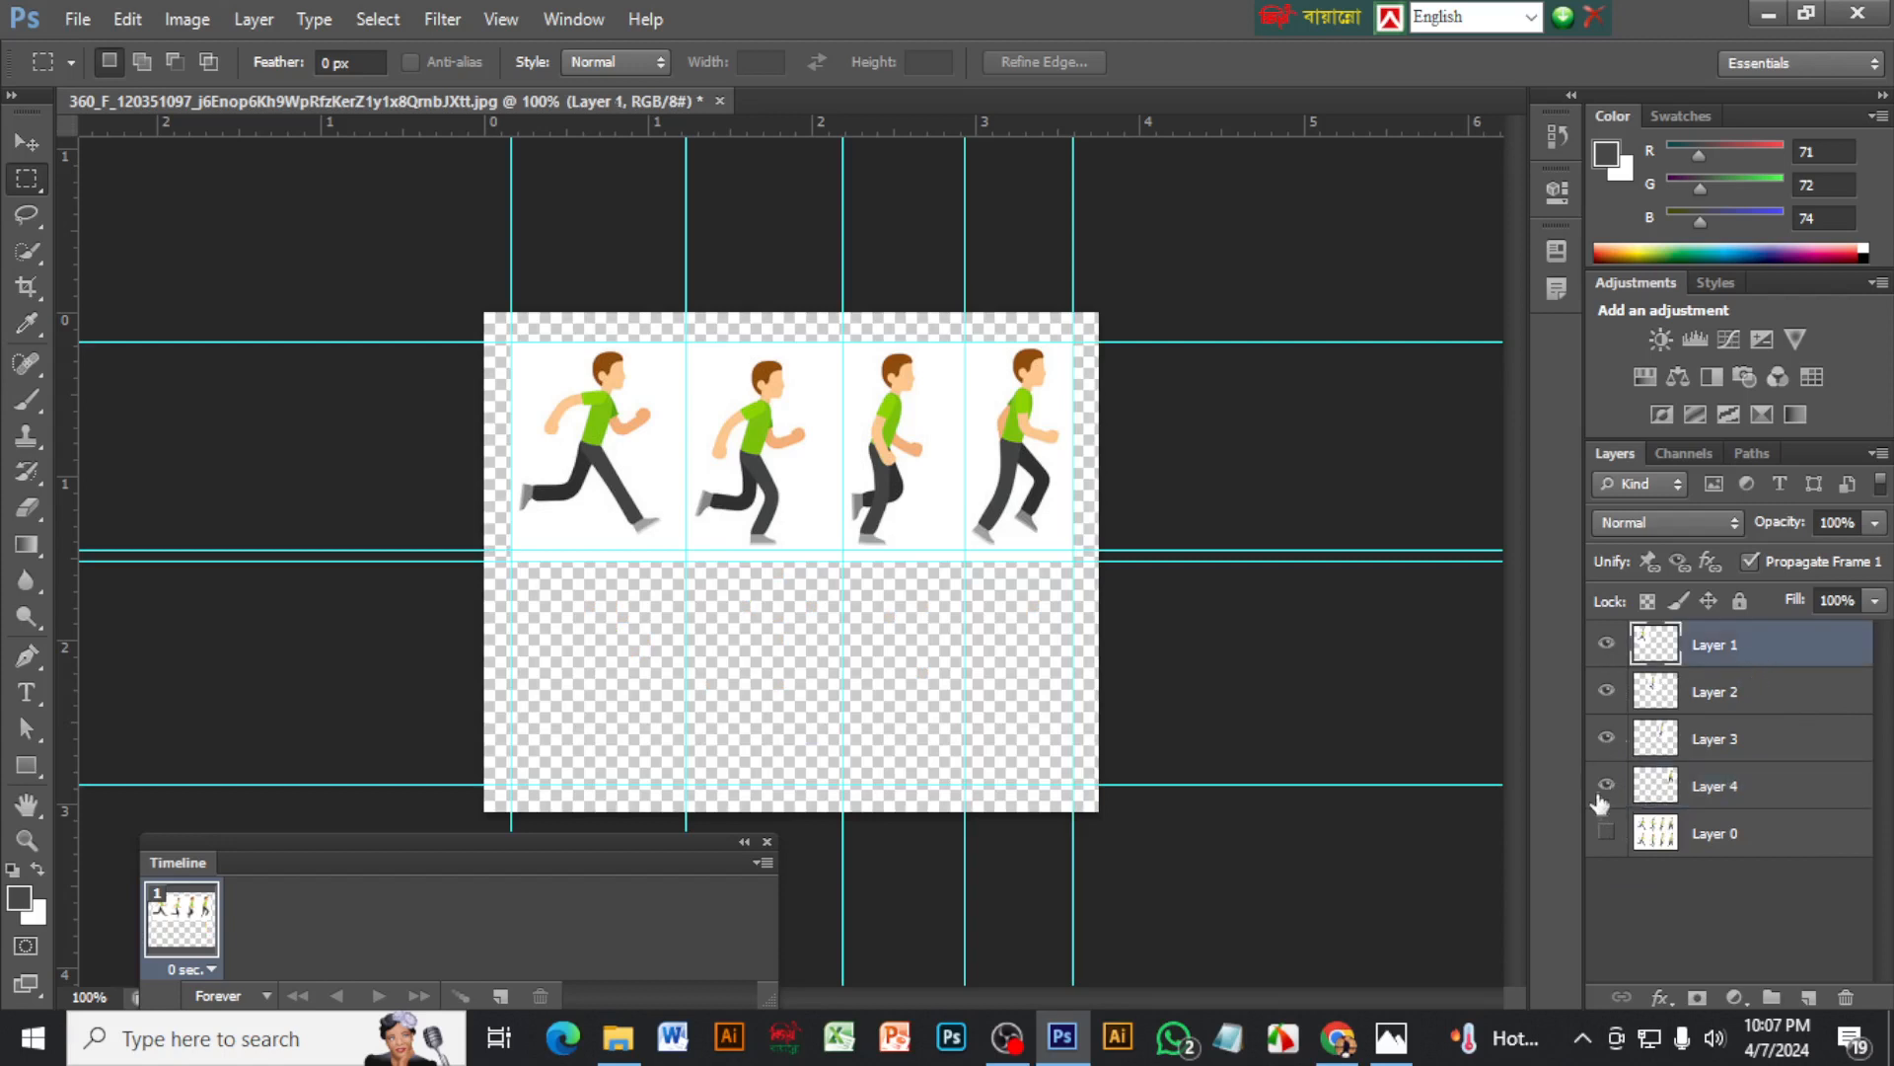
left_click(1608, 834)
Add a new layer directly above Layer 0, fill it with the white background color, and hide Layer 0
left_click(1753, 836)
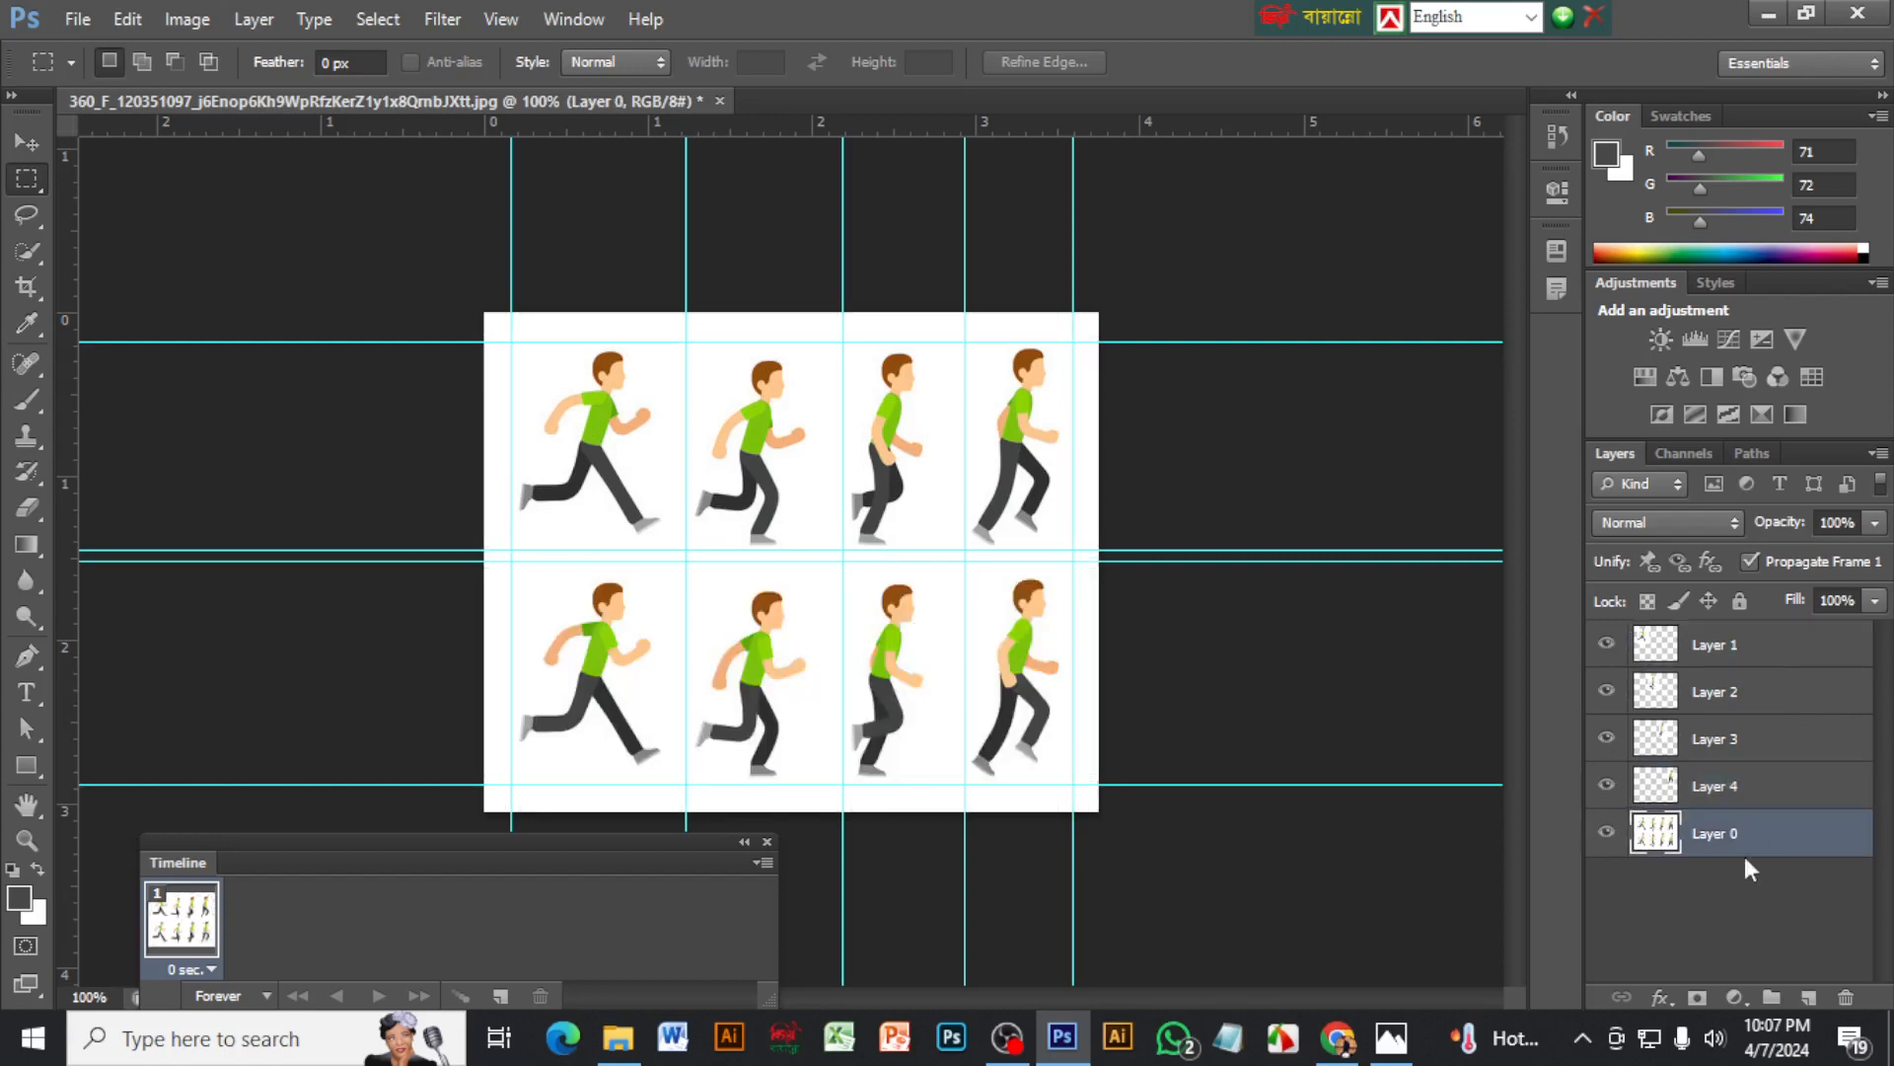
left_click(1811, 999)
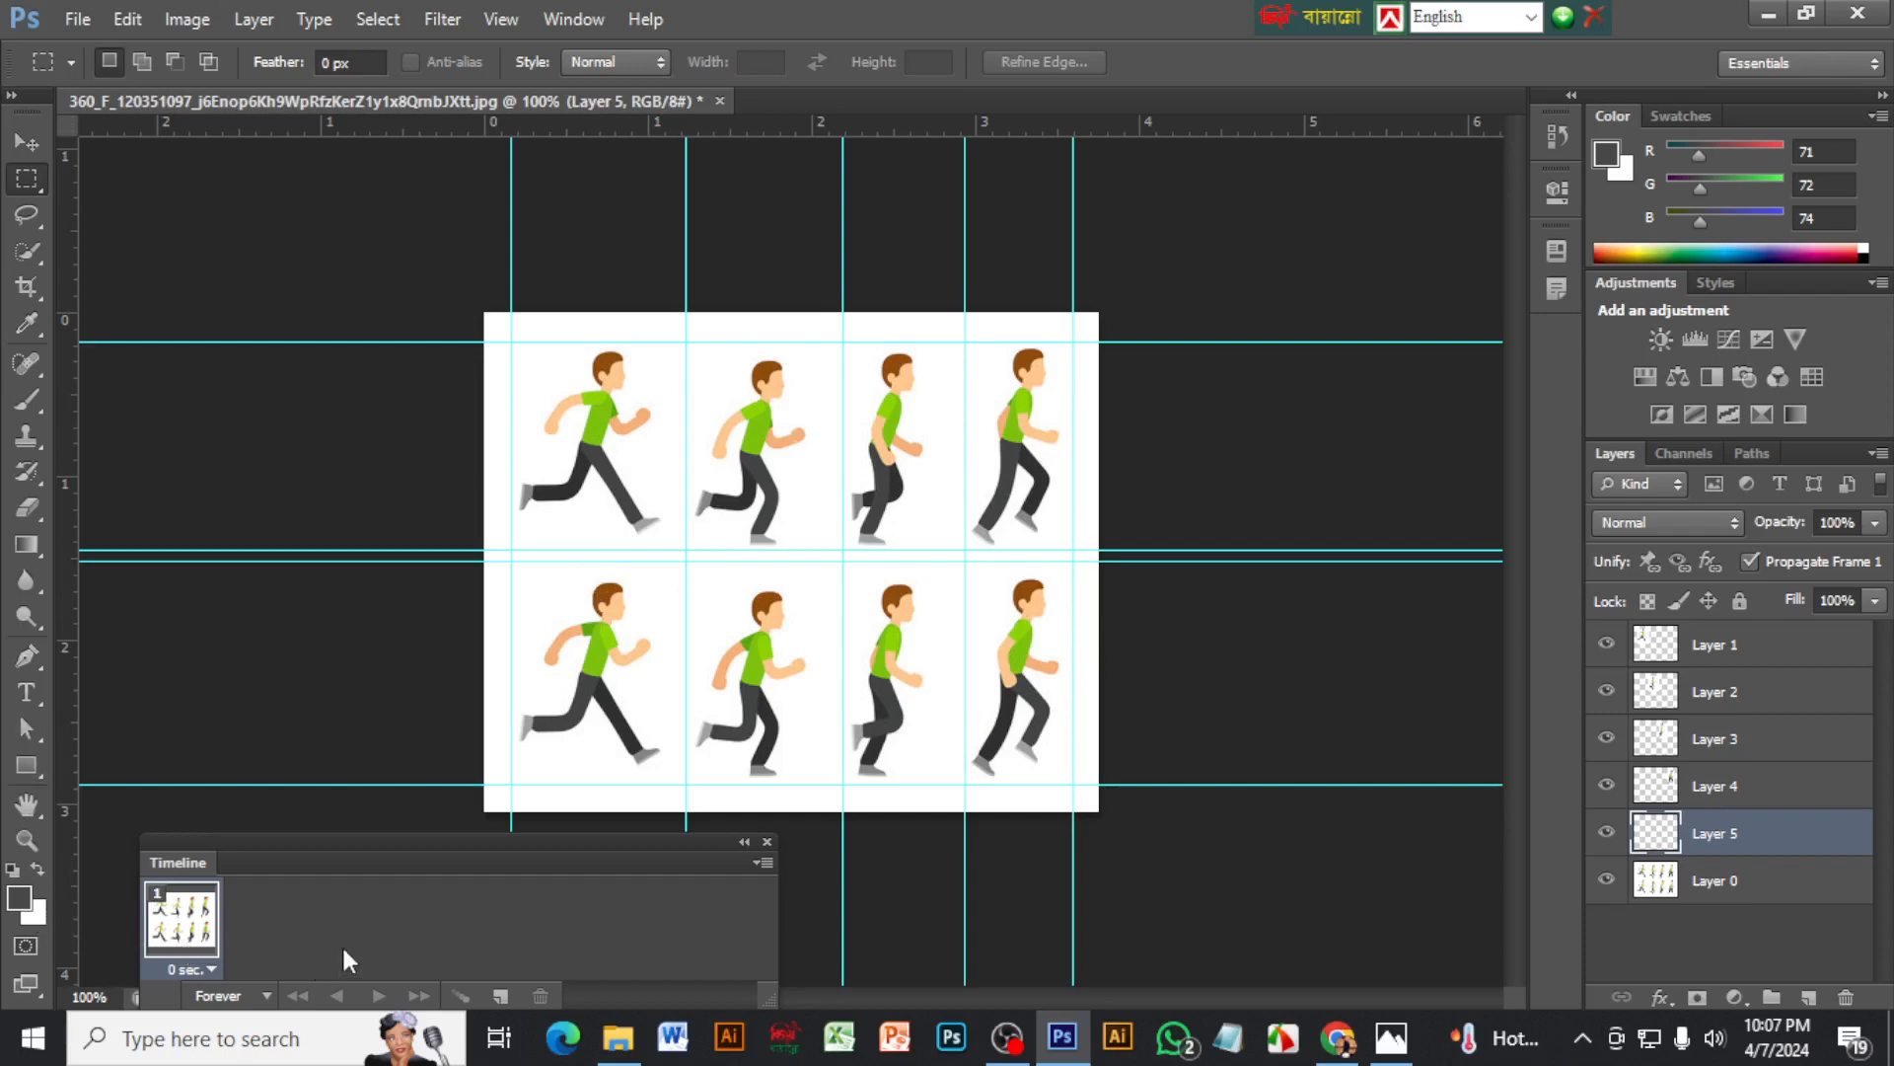
key("ctrl+BackSpace")
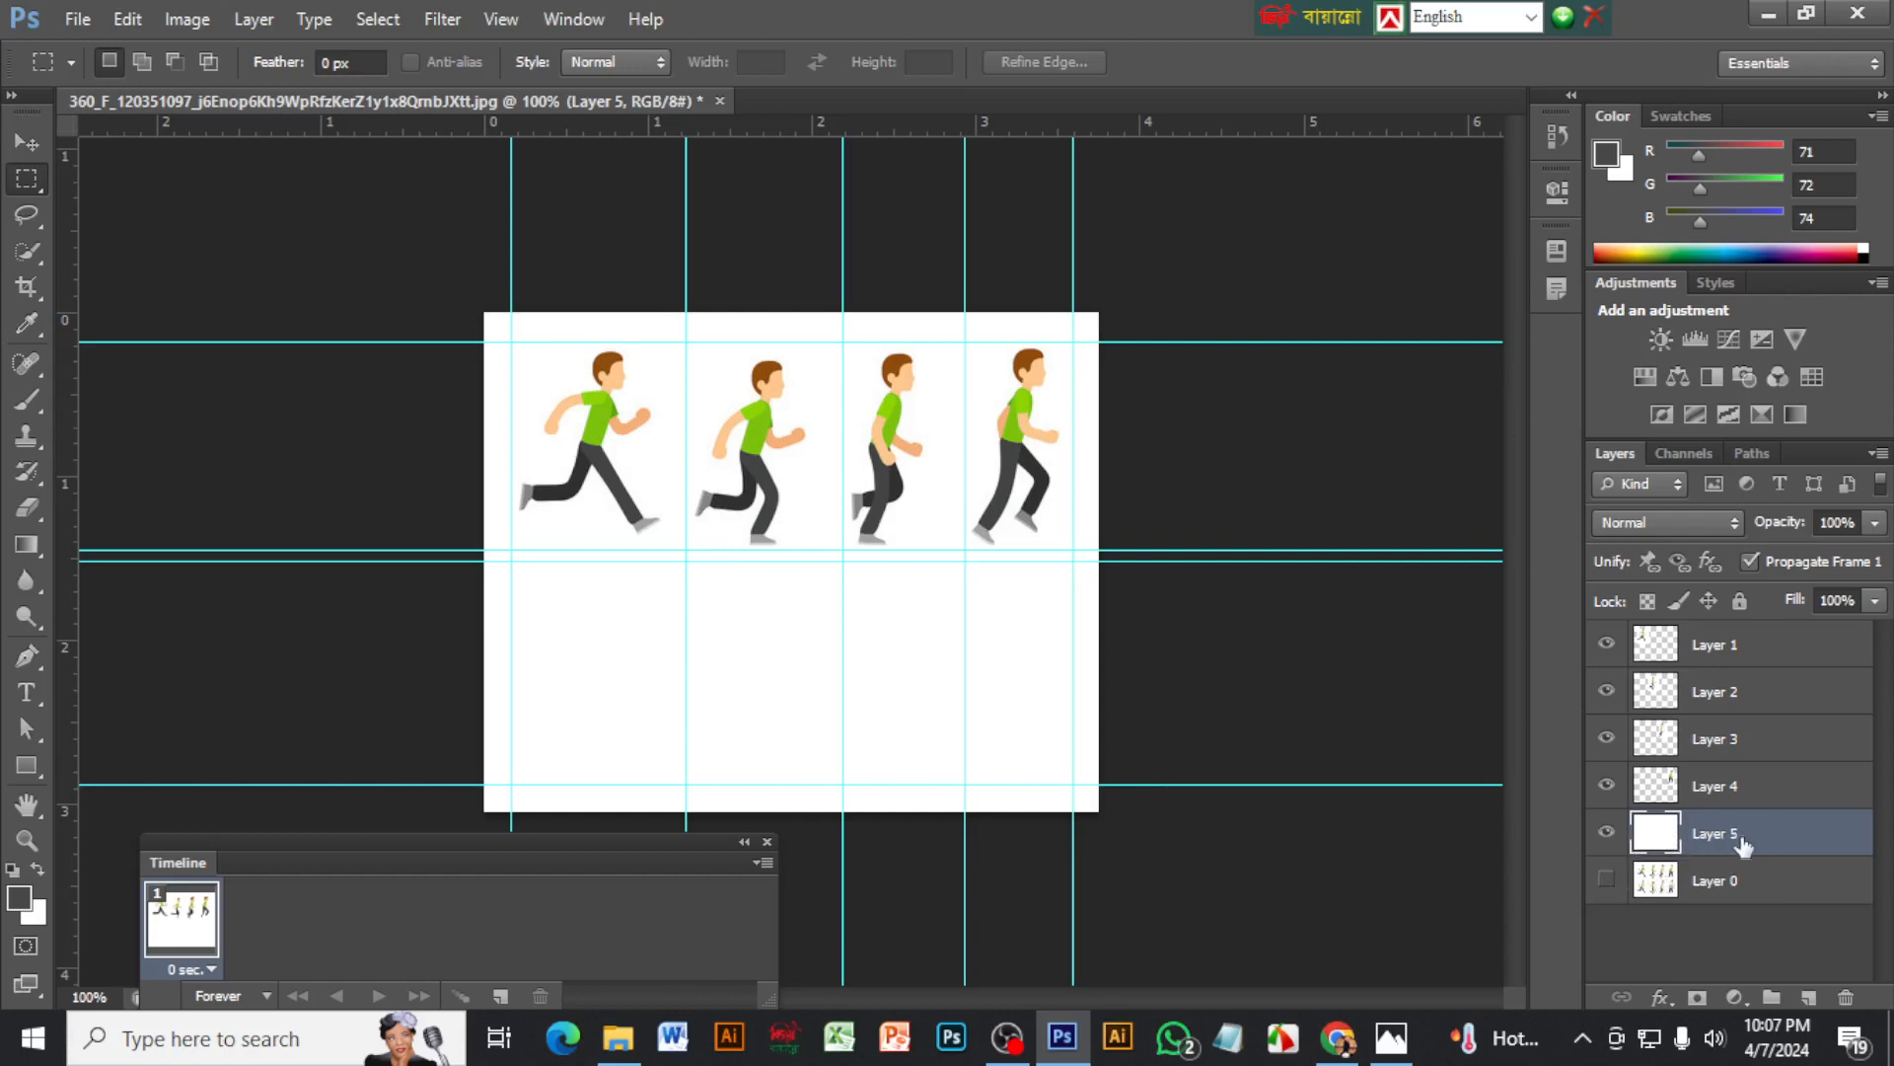
Select Layer 1 through Layer 5 together and align their horizontal centers so the poses stack in the middle of the canvas
left_click(1763, 786, "shift")
left_click(1765, 750, "shift")
left_click(1756, 695, "shift")
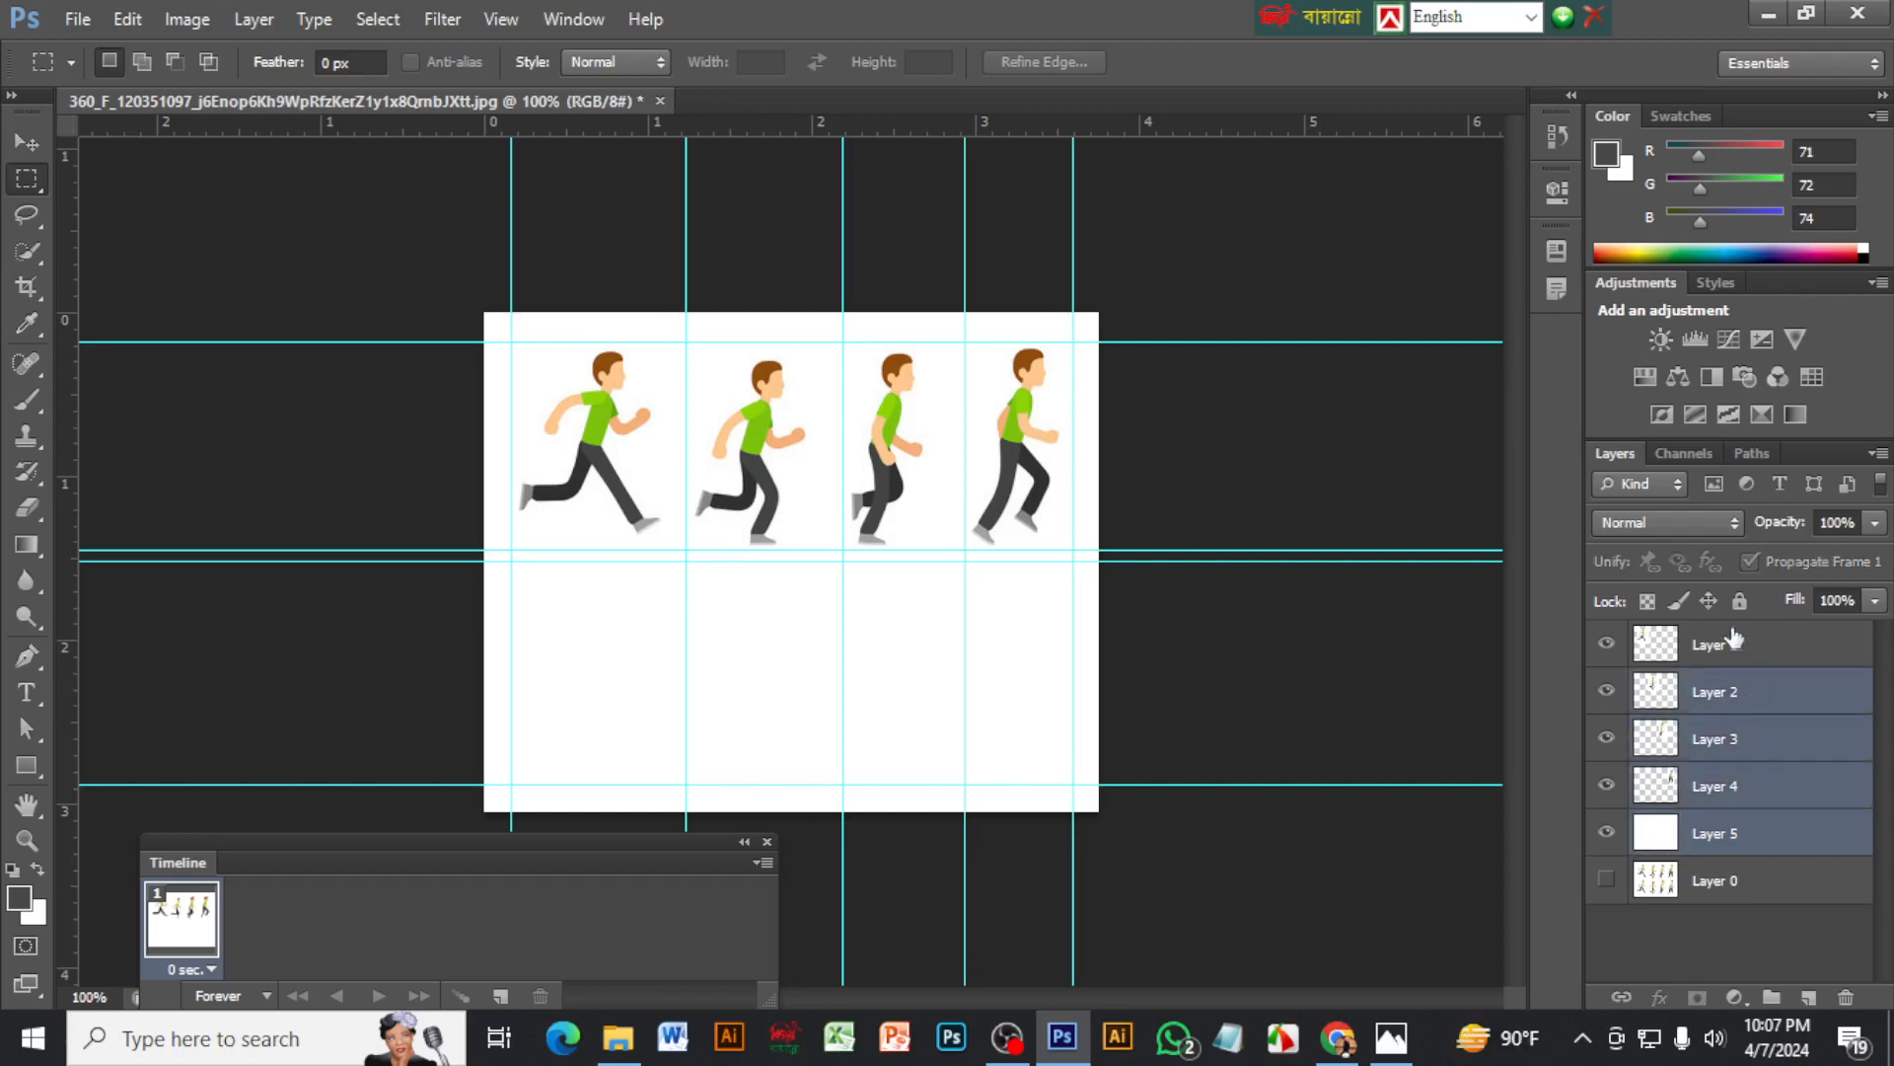
left_click(1712, 642, "shift")
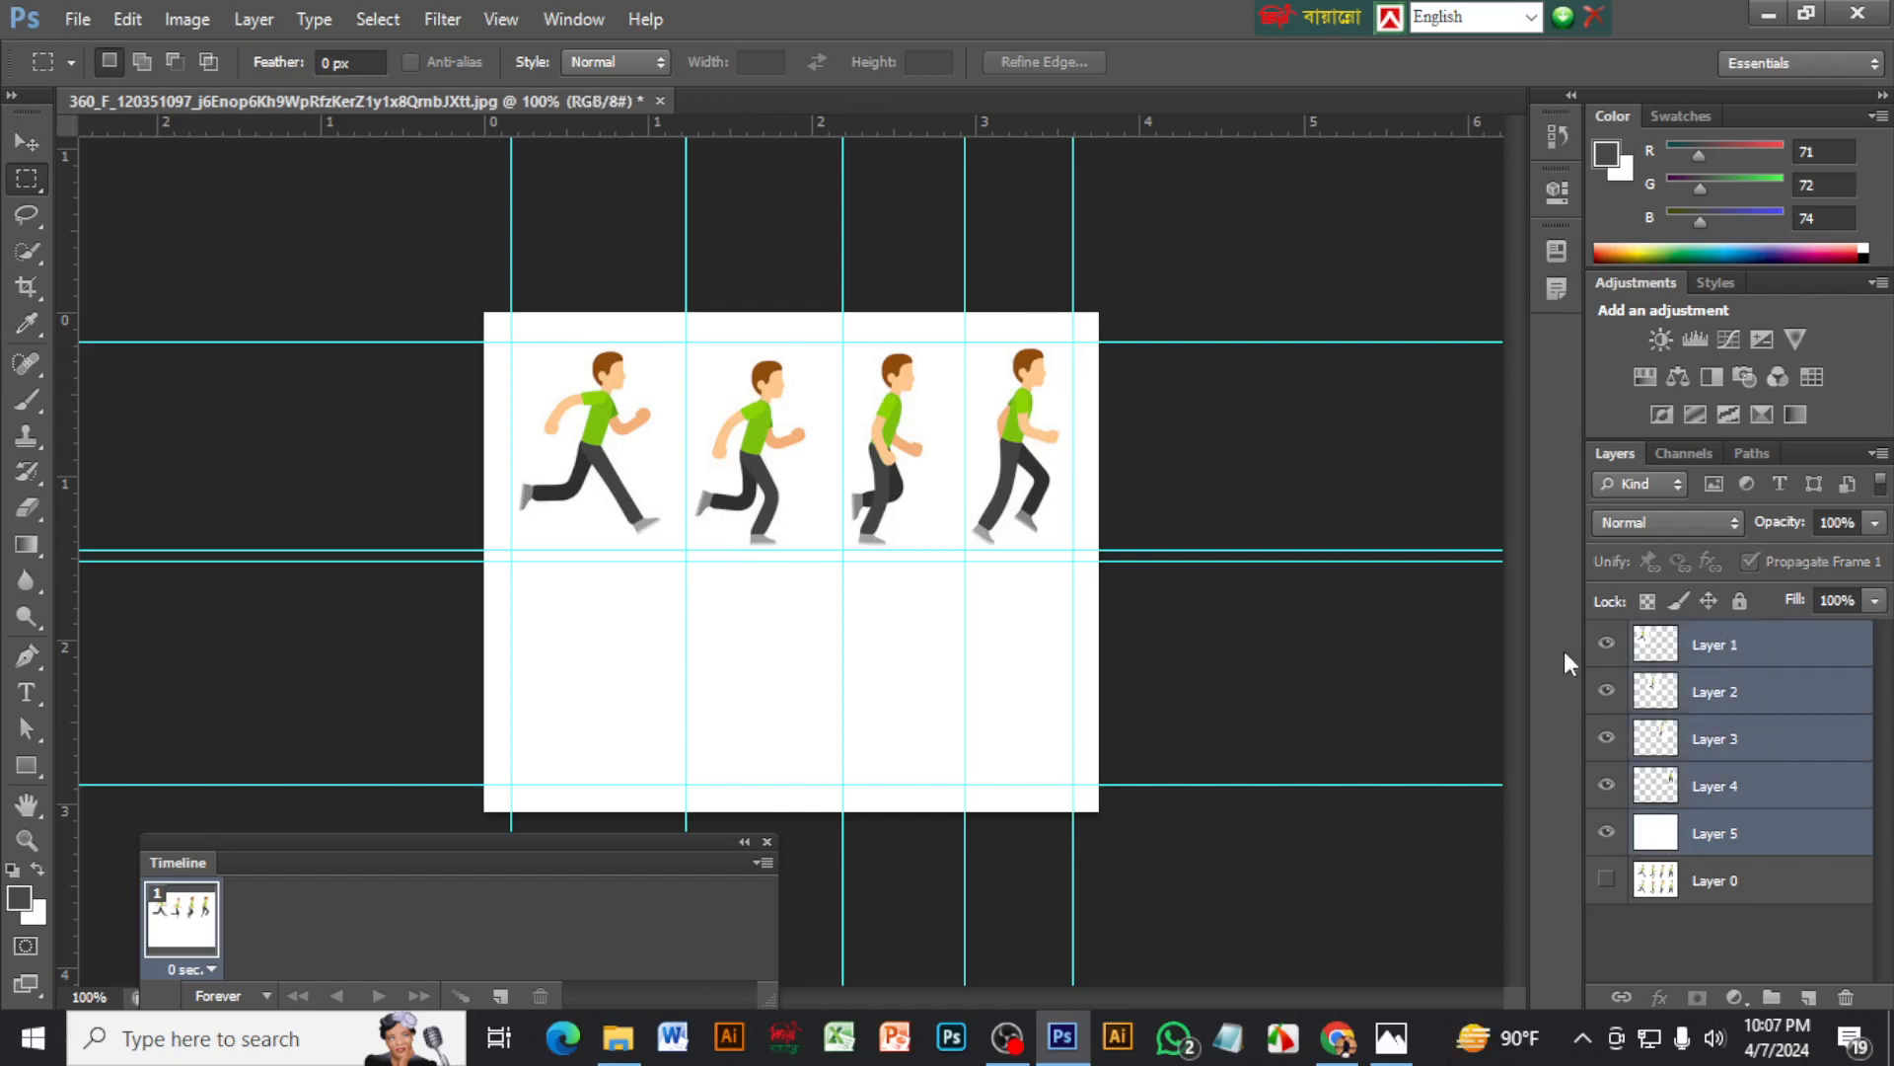
left_click(27, 142)
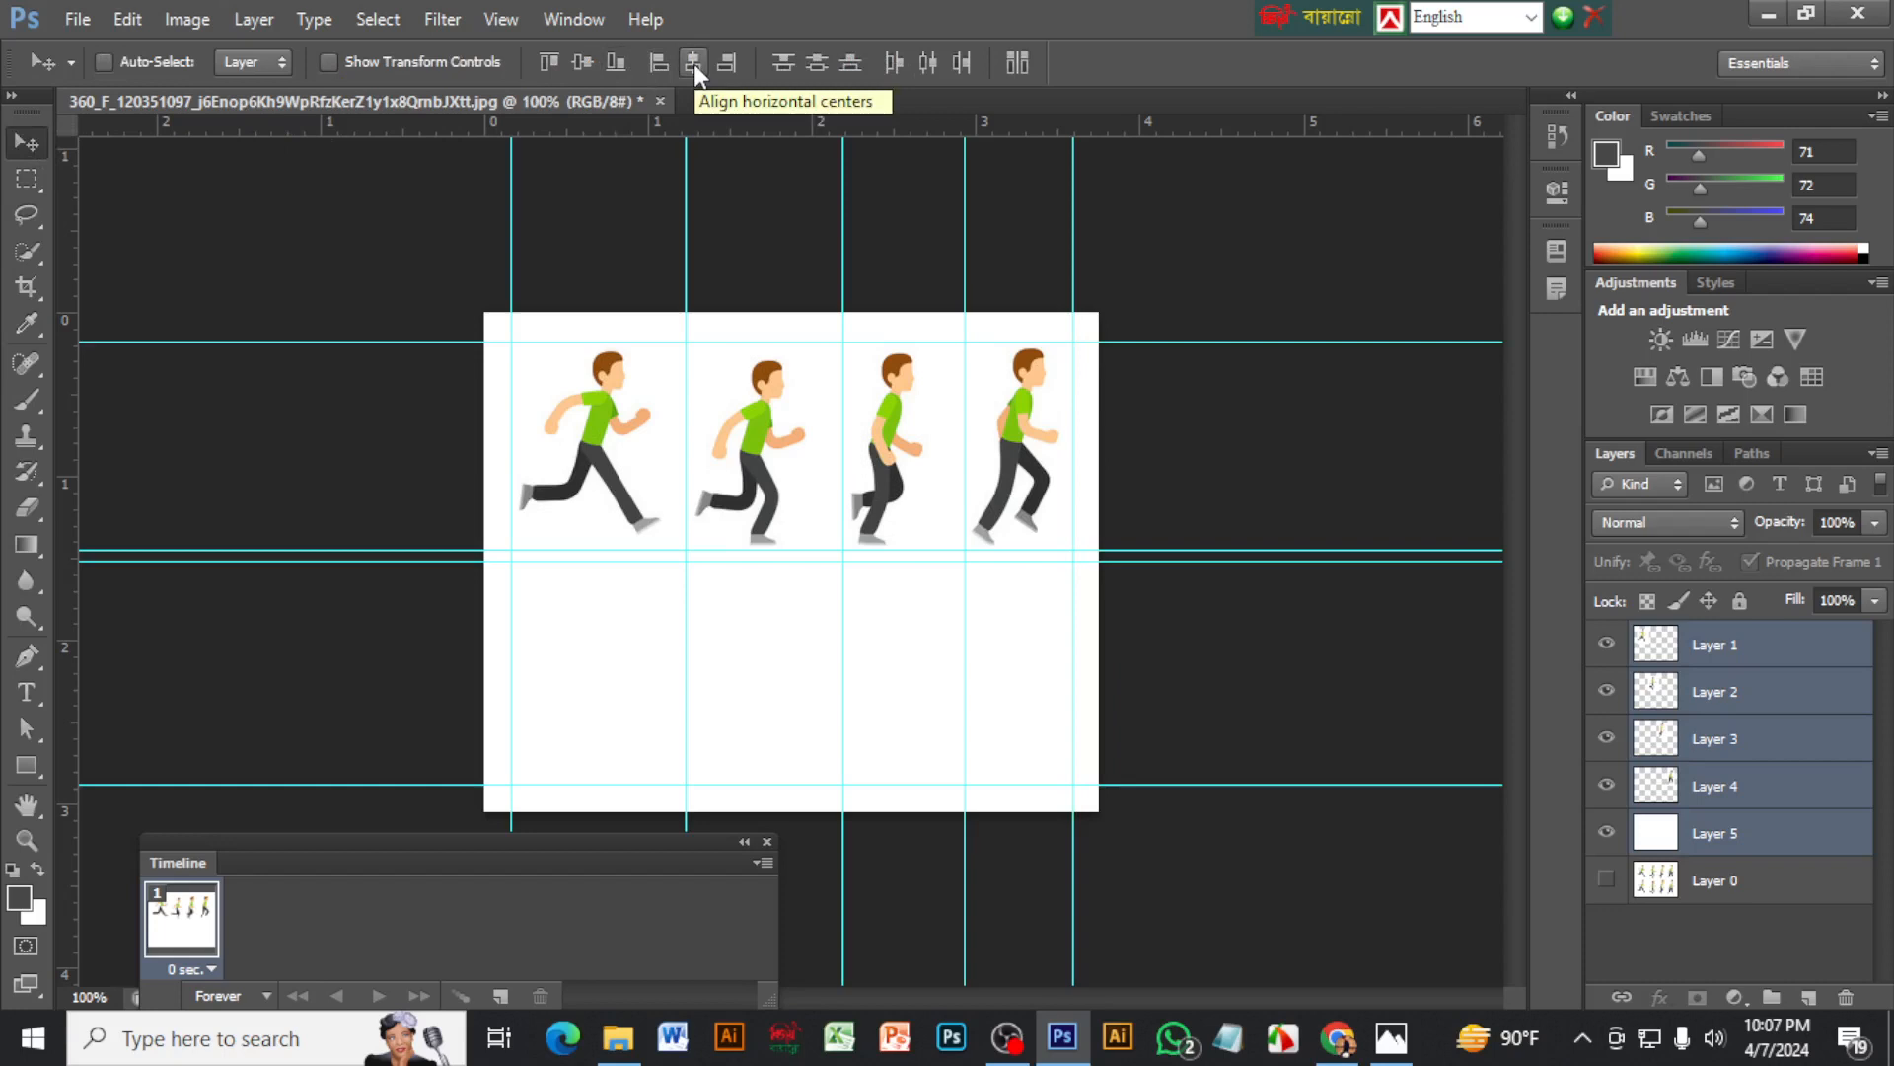
left_click(695, 63)
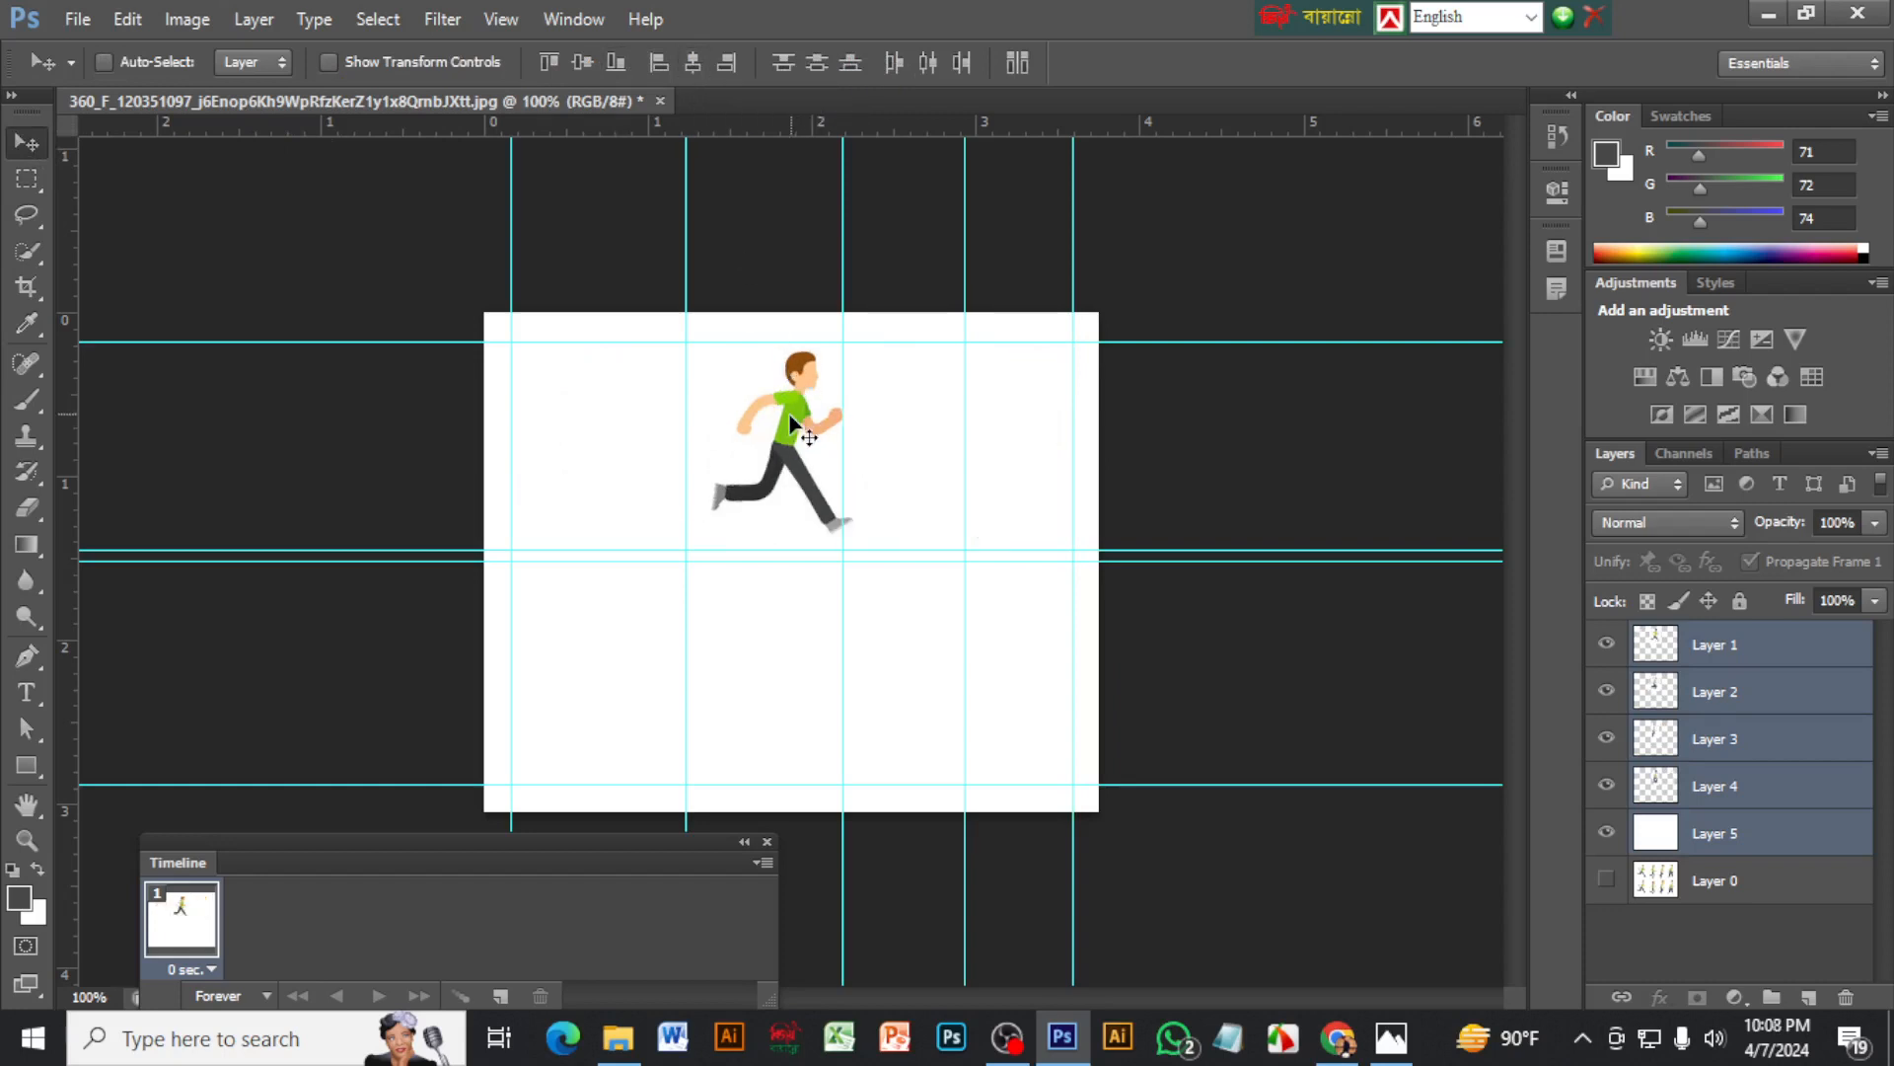
mouse_move(791, 420)
left_mouse_down()
mouse_move(795, 472)
mouse_move(799, 417)
left_mouse_up()
Set up the first frame by hiding Layers 2, 3 and 4, leaving only Layer 1 and the white Layer 5 visible
left_click(1606, 644)
left_click(1606, 691)
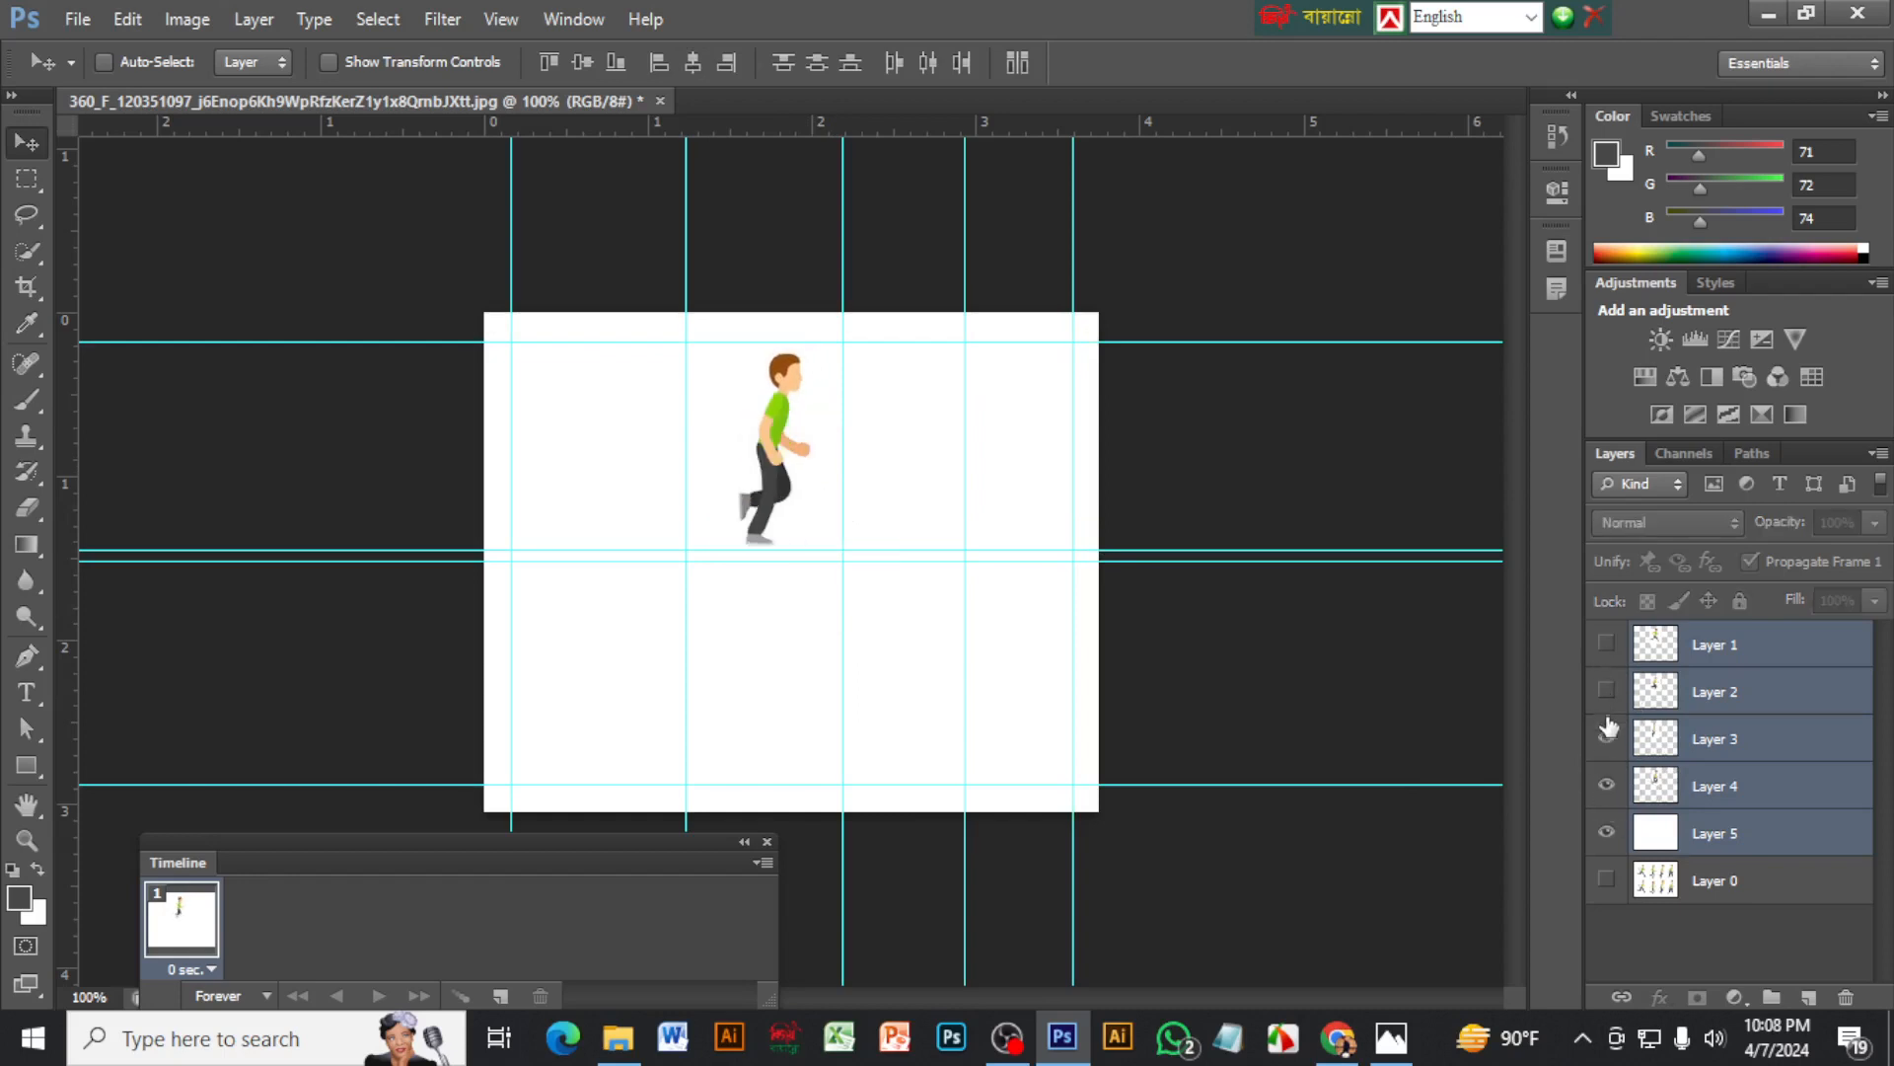
left_click(1606, 738)
left_click(1606, 785)
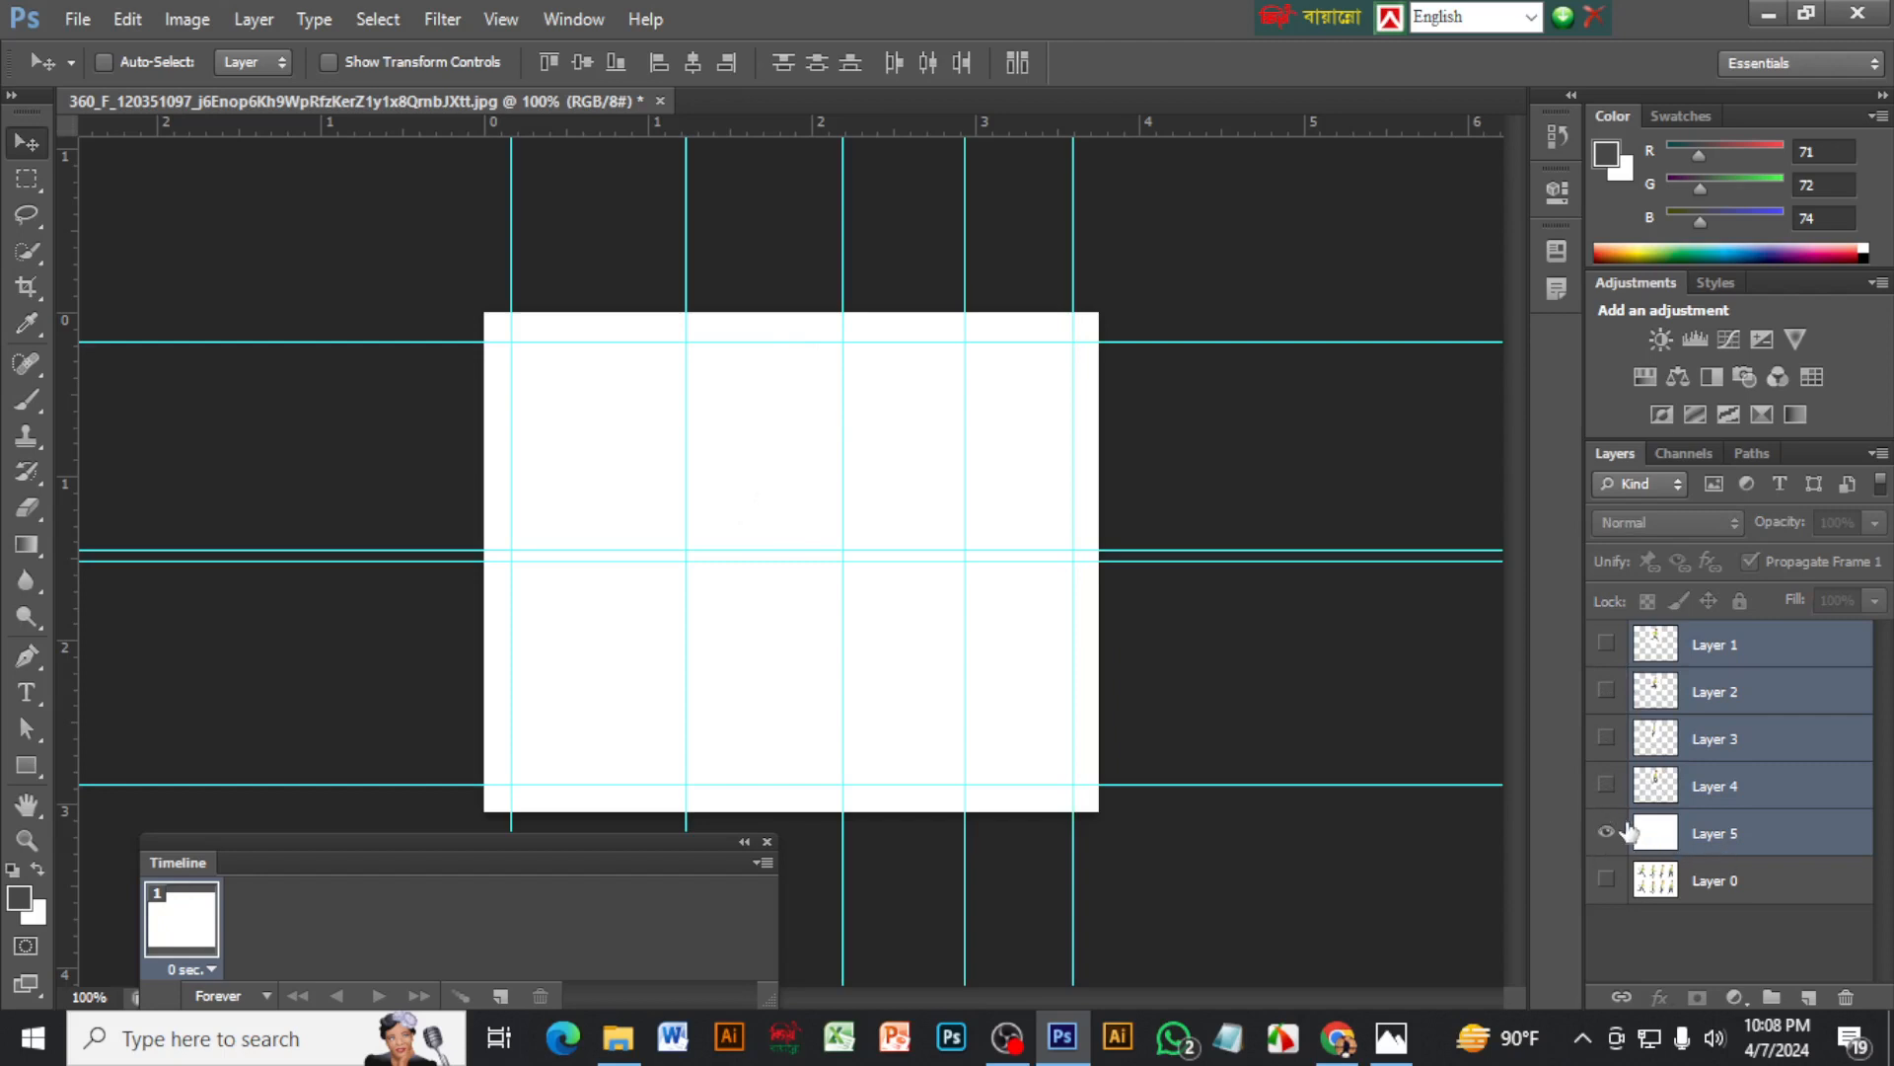
left_click(1608, 643)
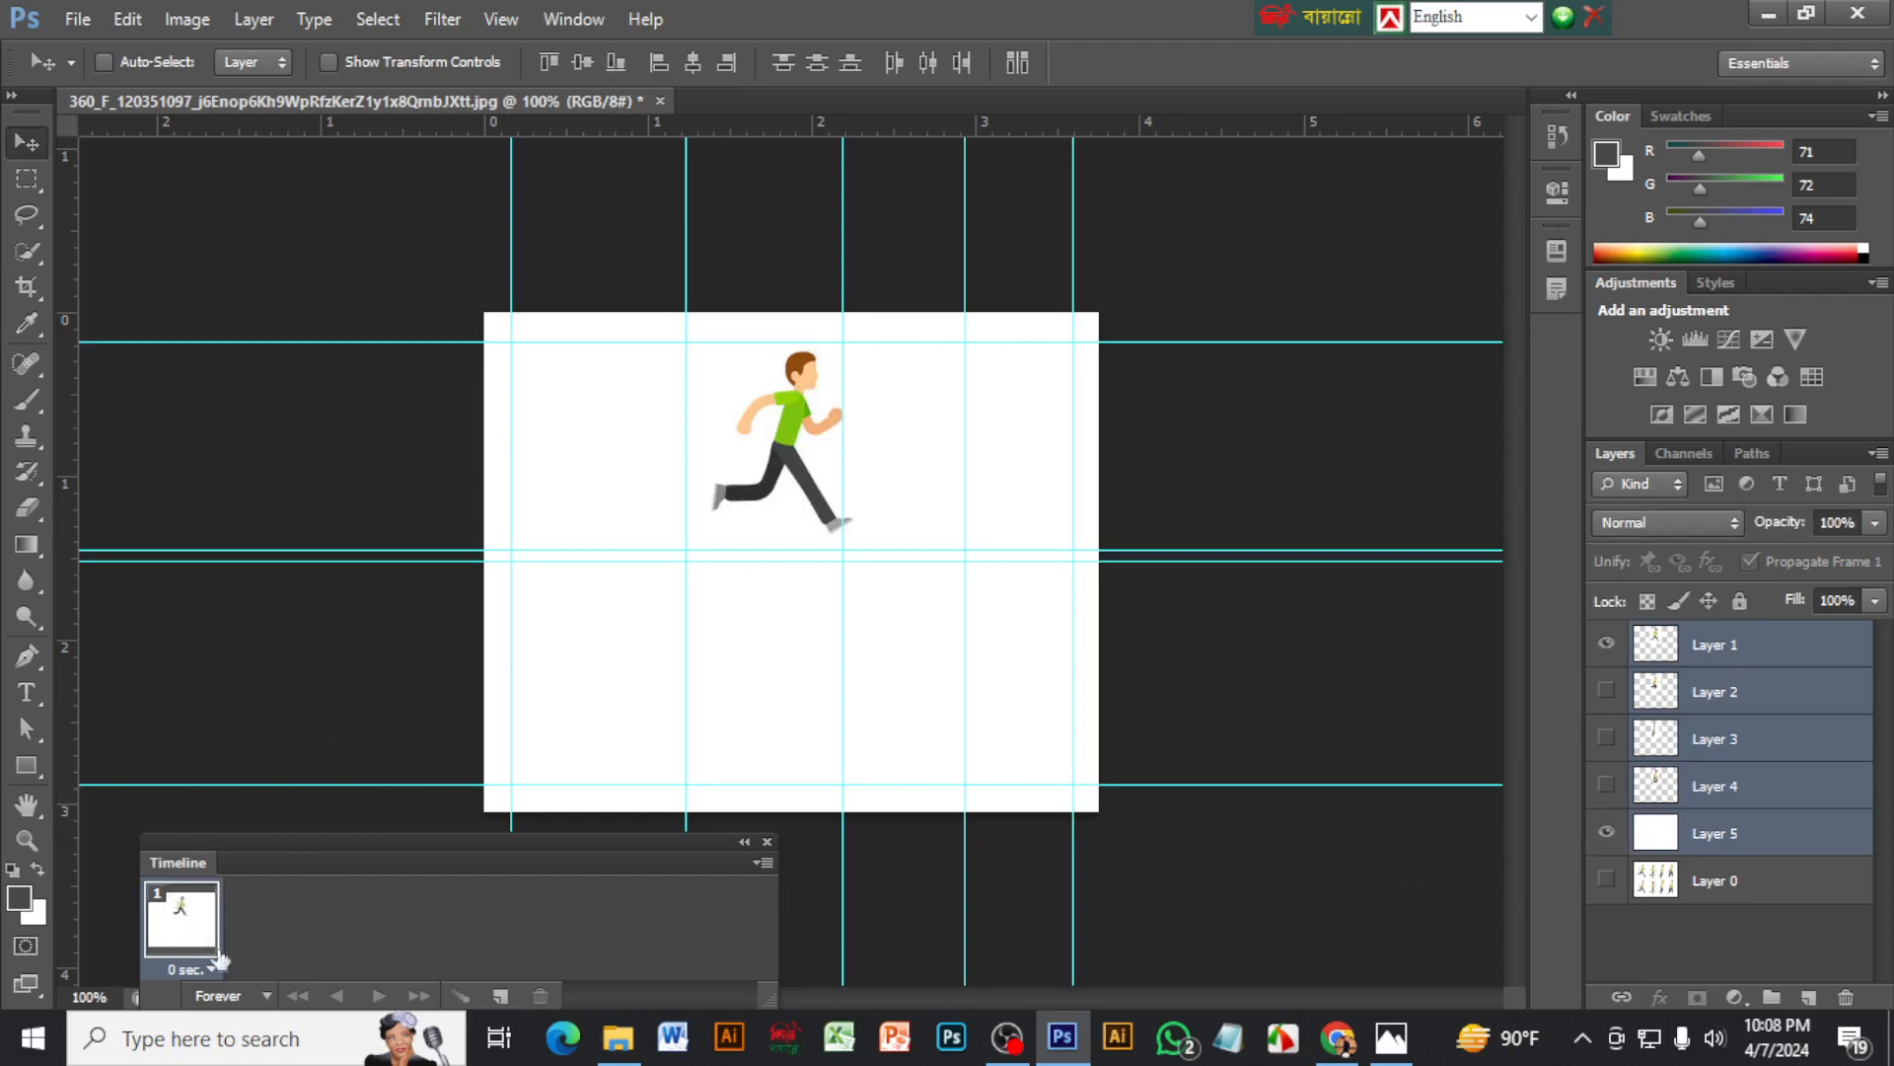
Duplicate the first animation frame to add a second frame to the timeline
left_click(594, 26)
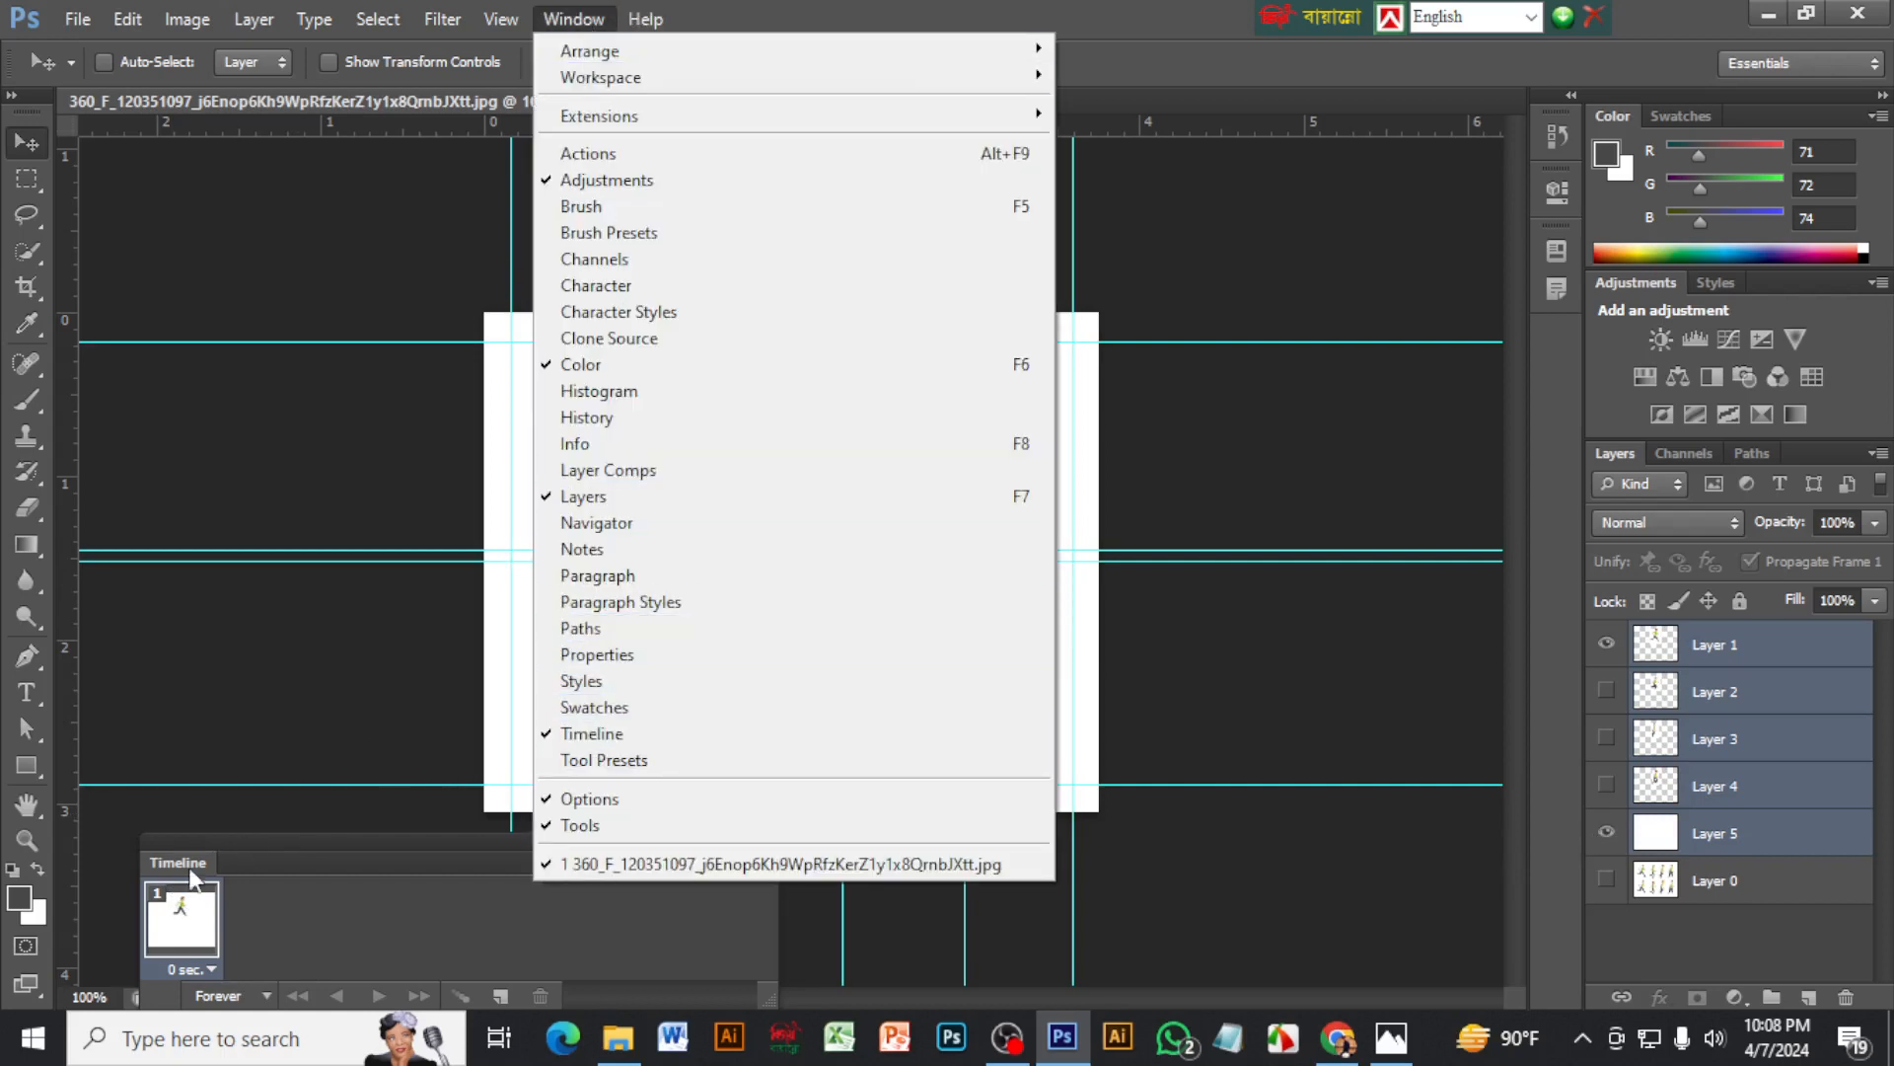
left_click(529, 618)
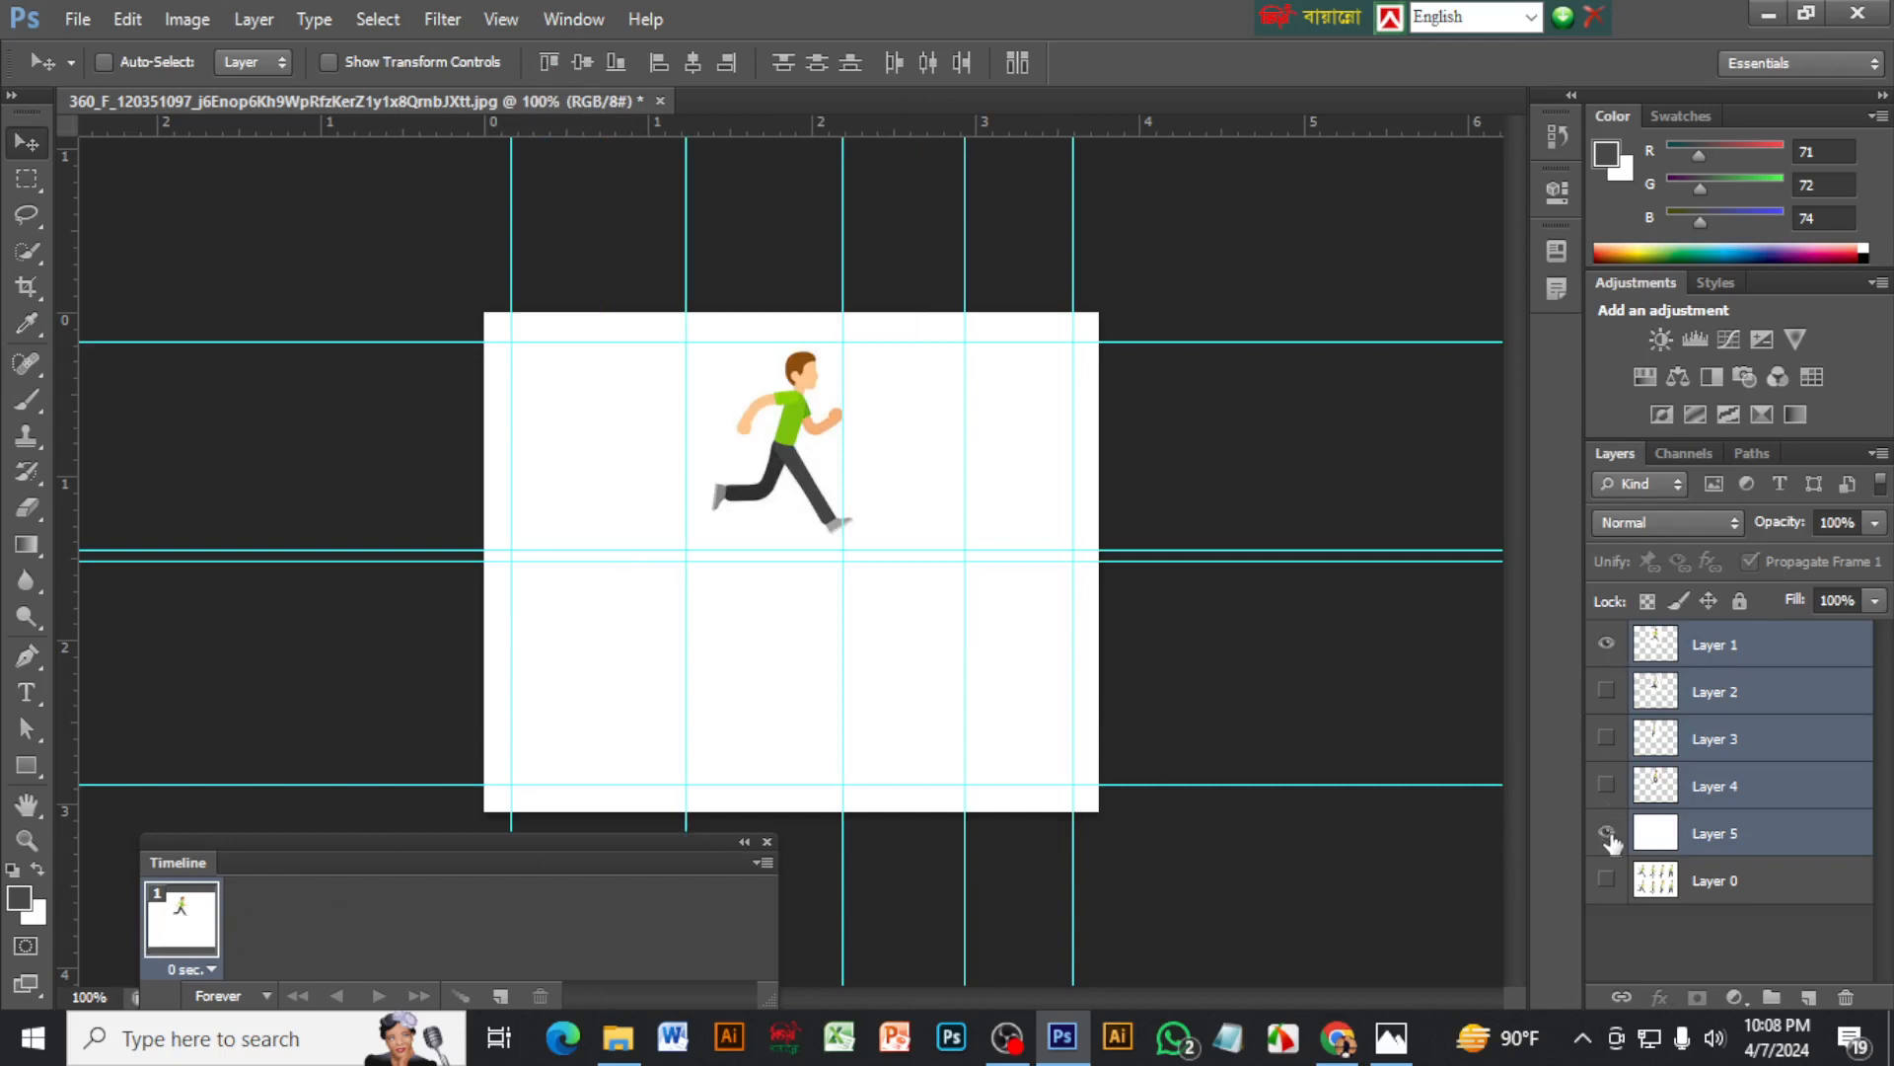
left_click(500, 997)
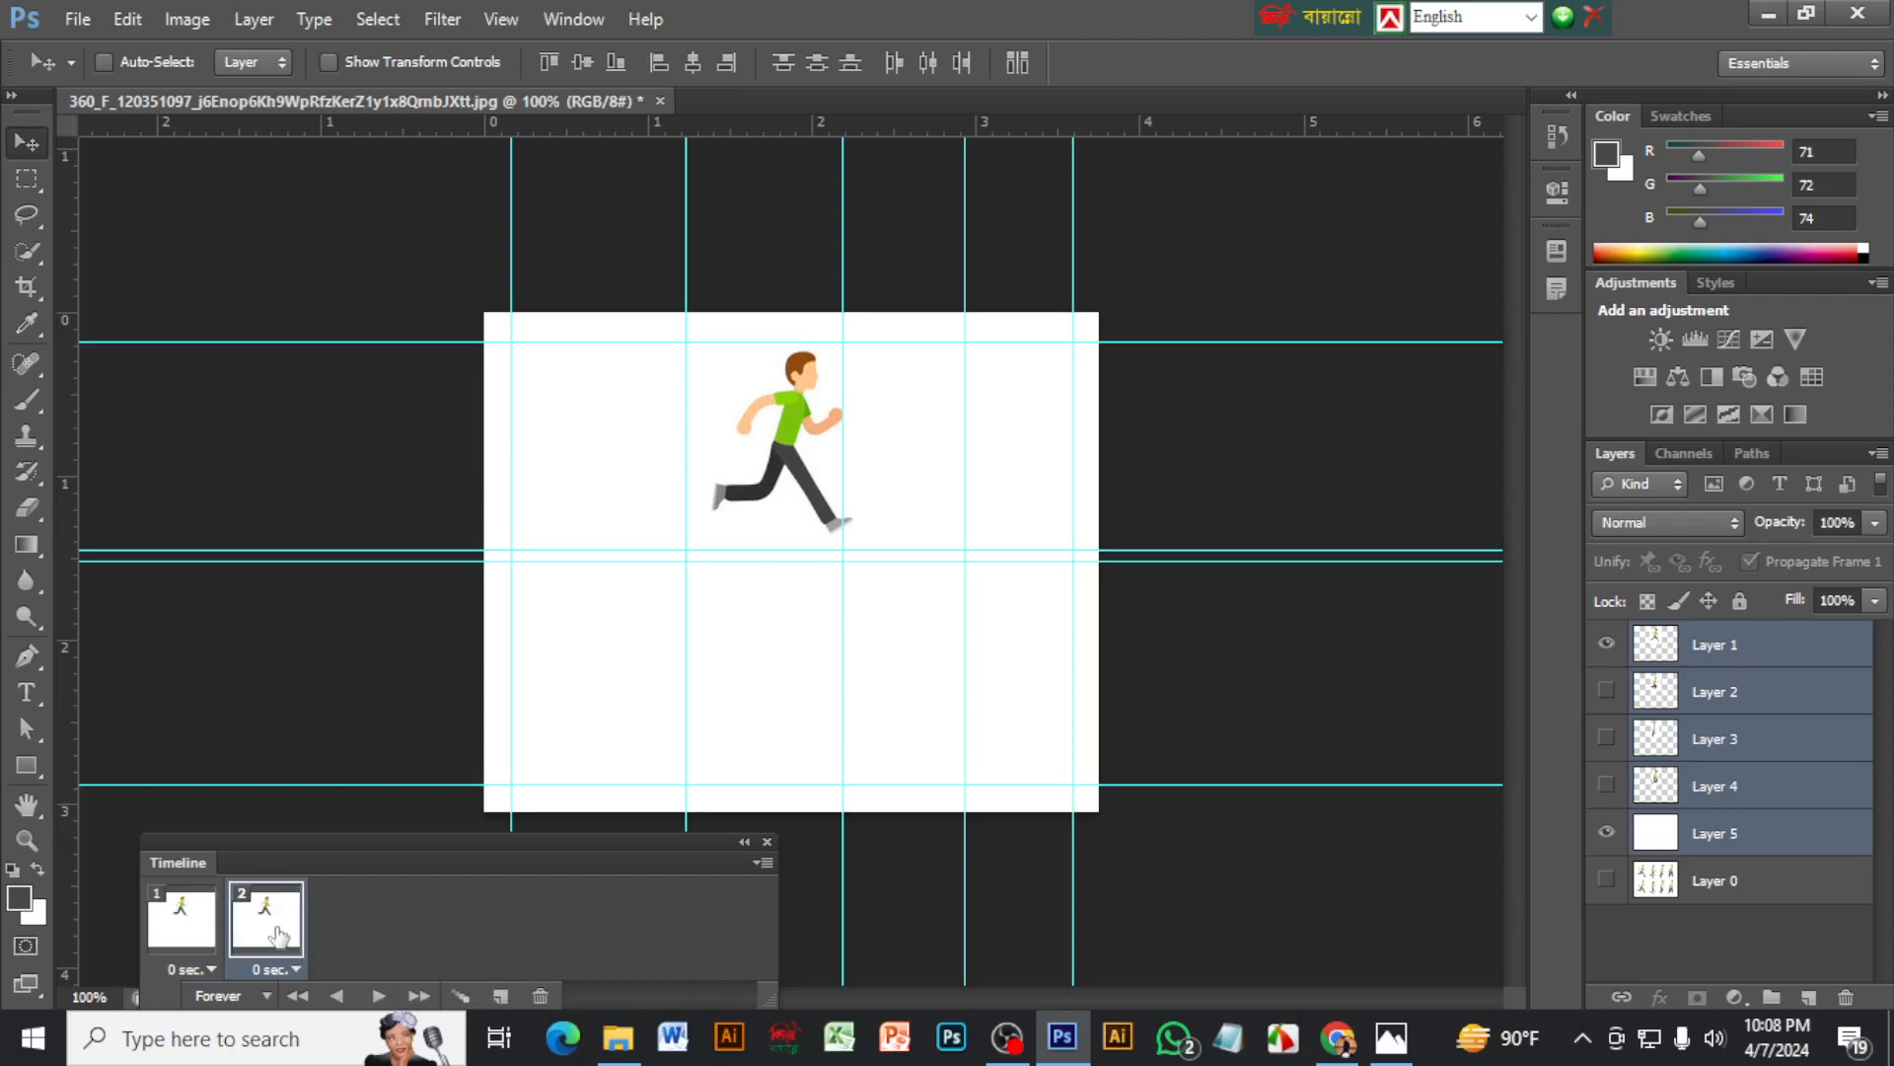
Show Layer 2 instead of Layer 1 in the second frame, and add a third frame showing Layer 3 instead of Layer 2
left_click(1609, 646)
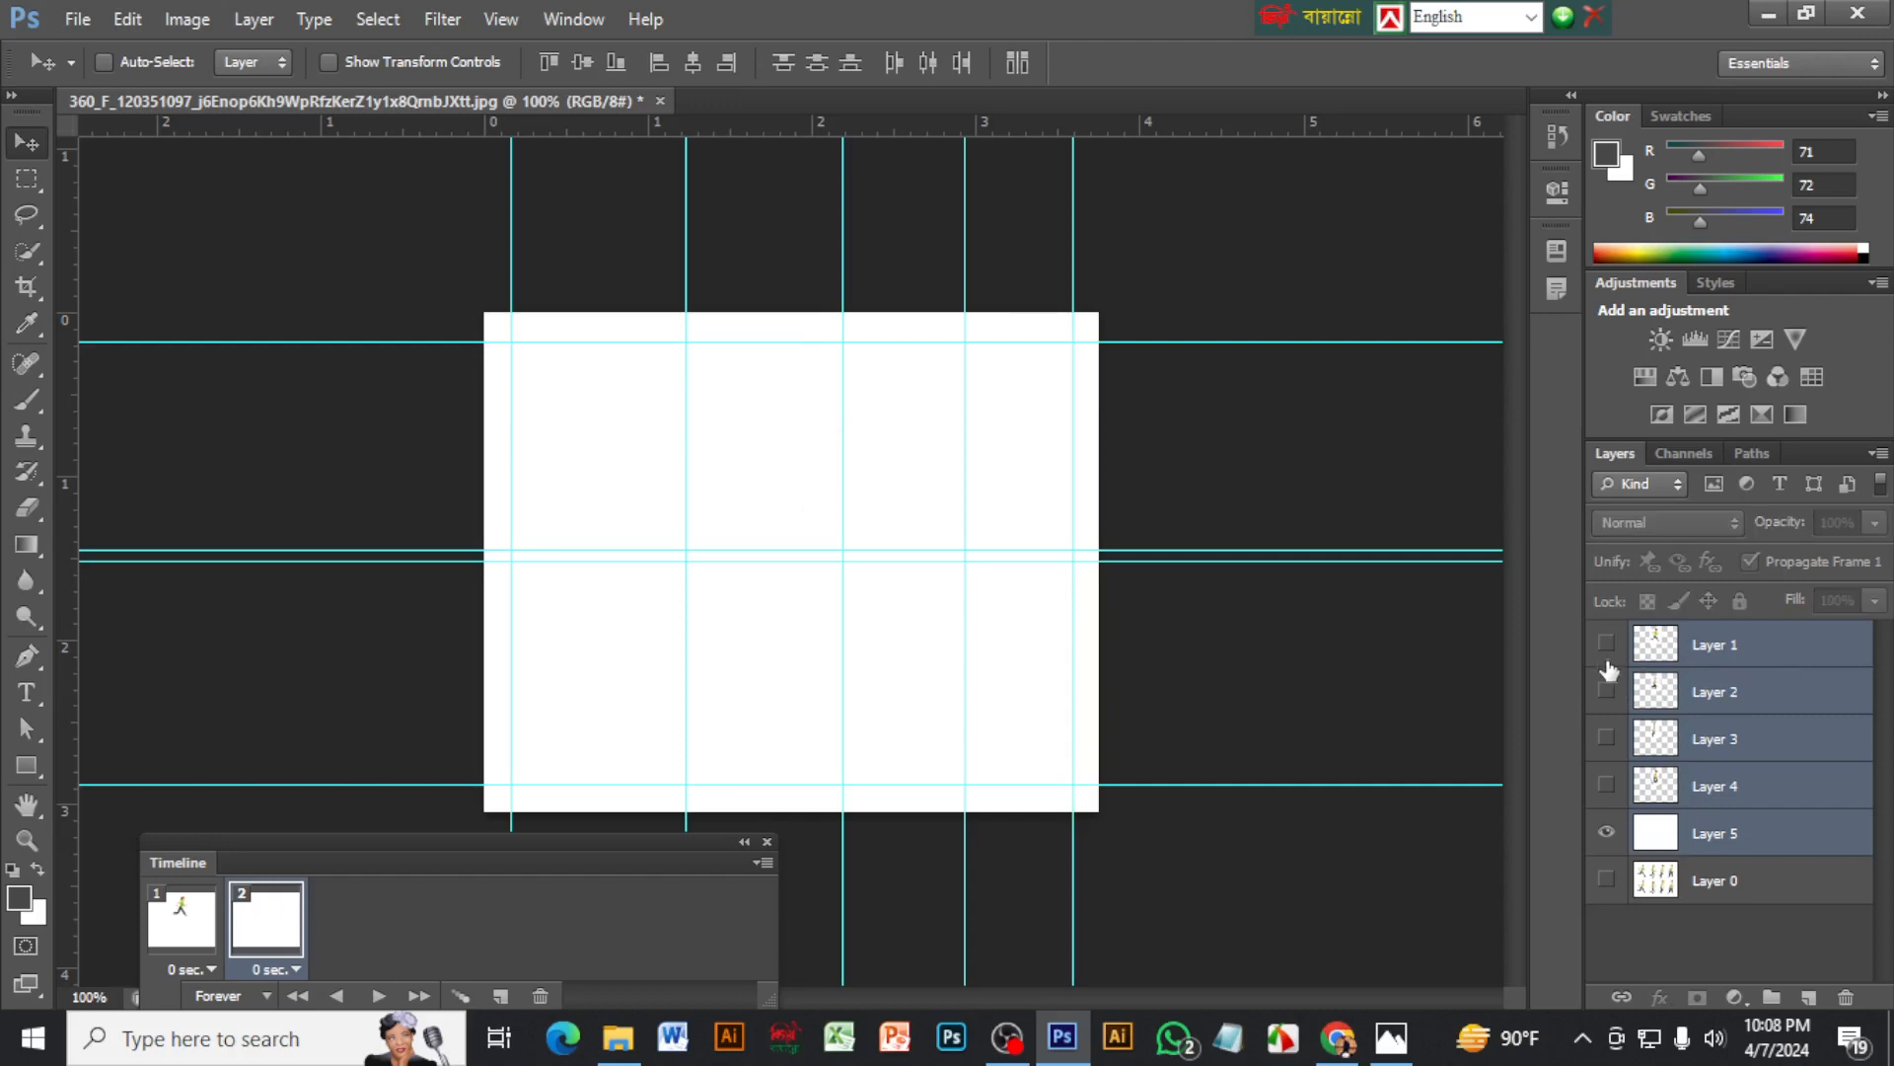
left_click(1606, 694)
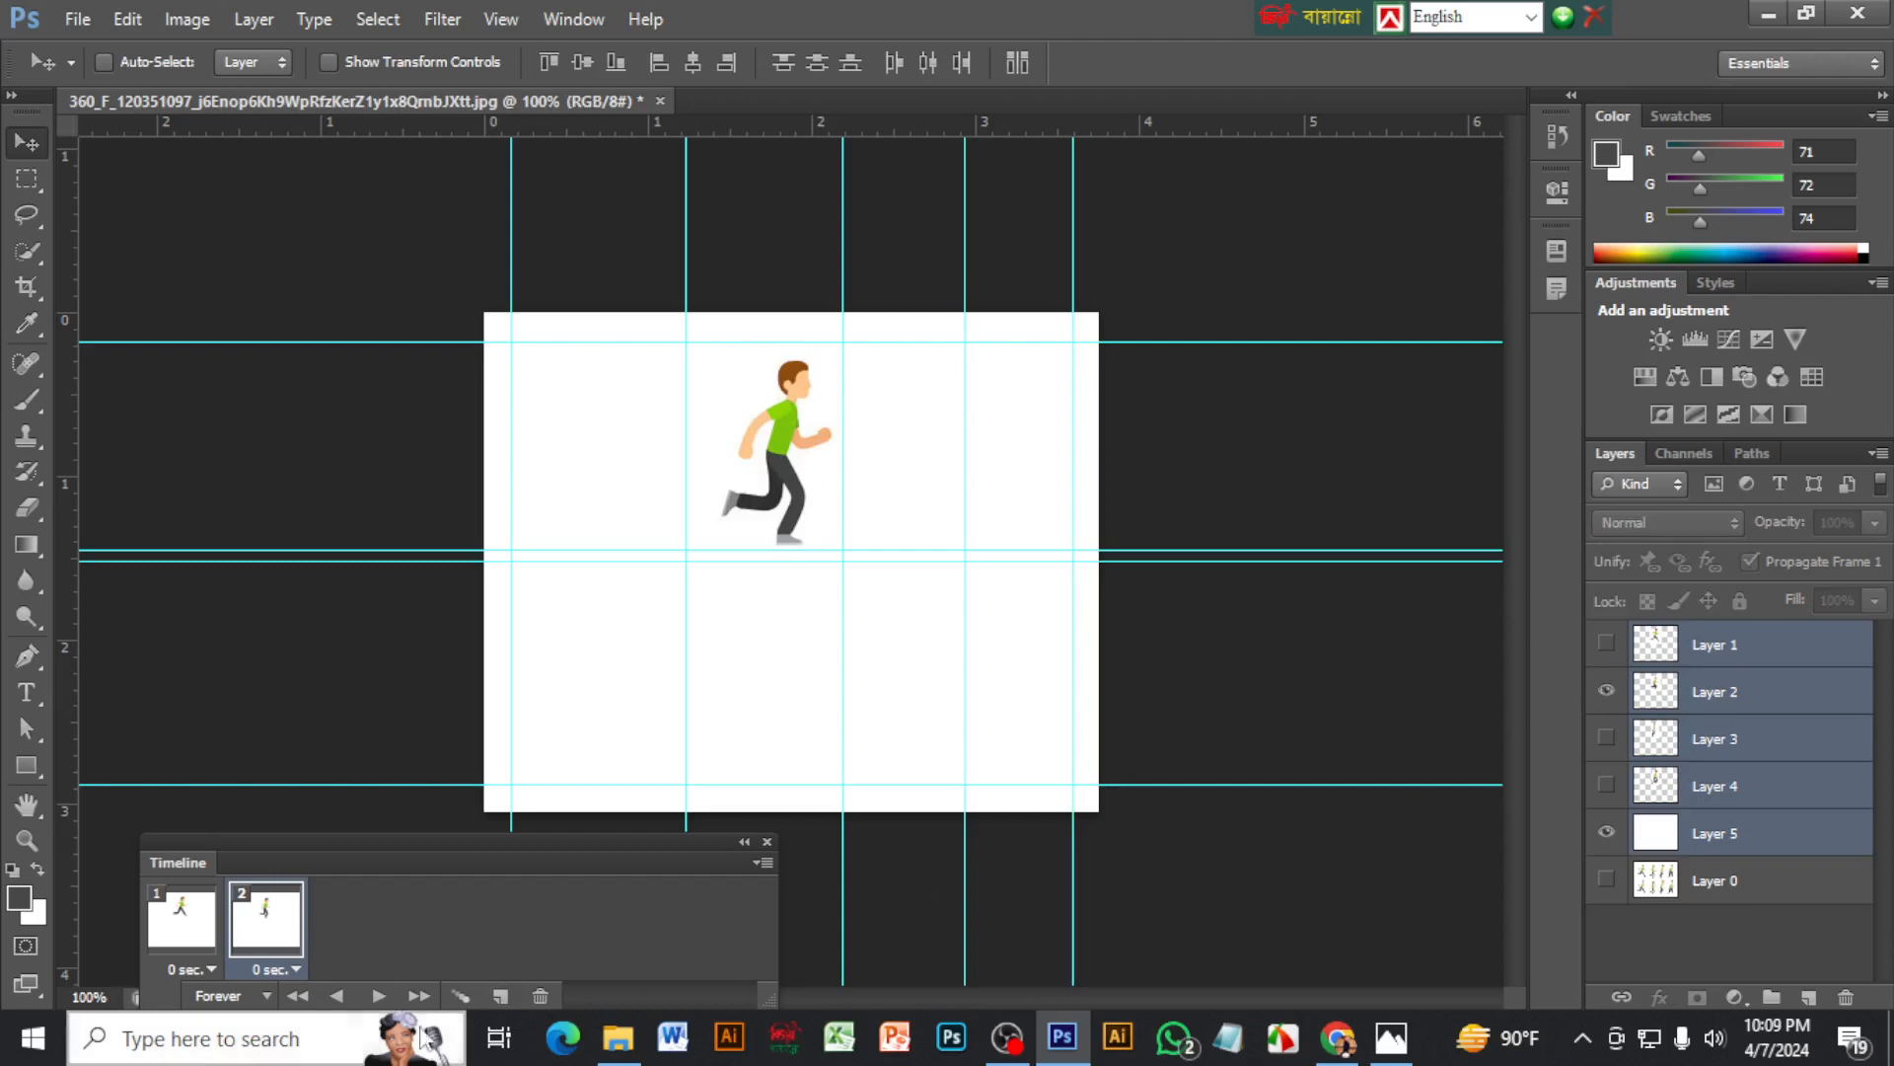
left_click(503, 999)
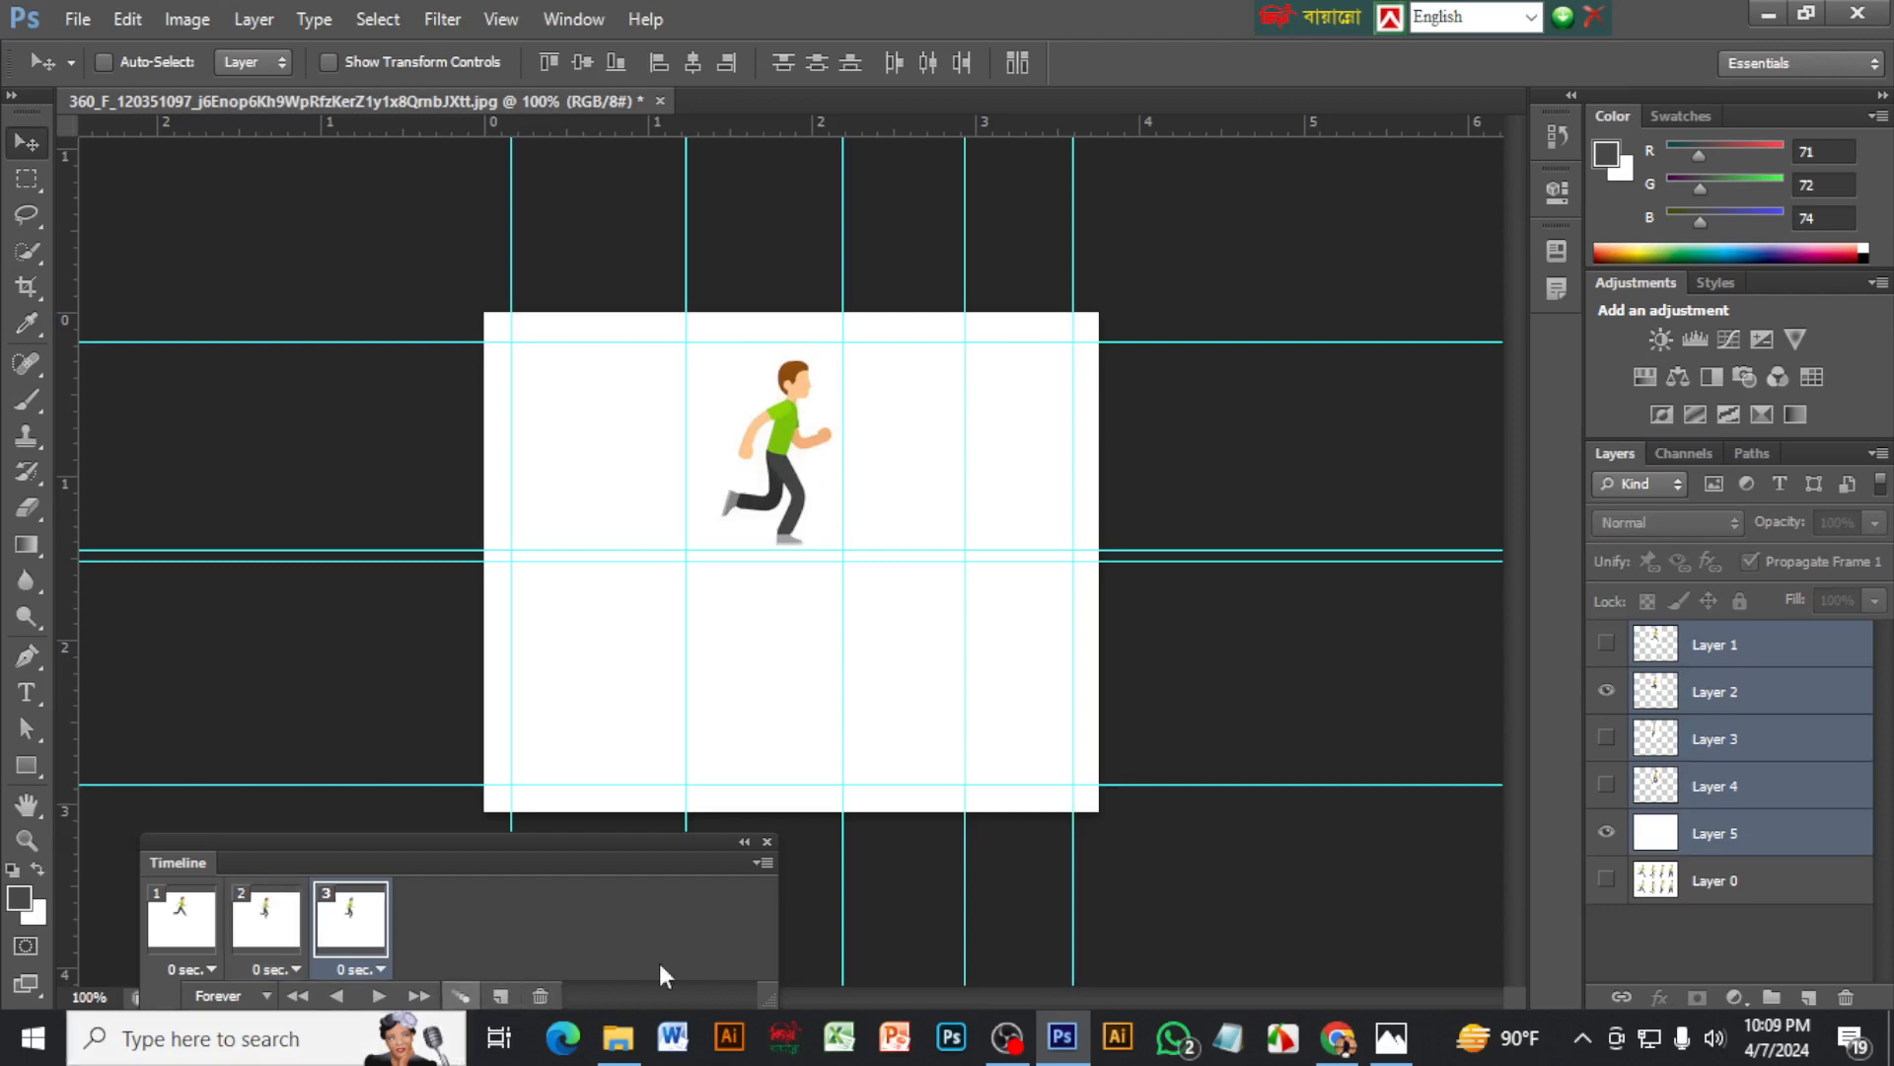
left_click(1606, 692)
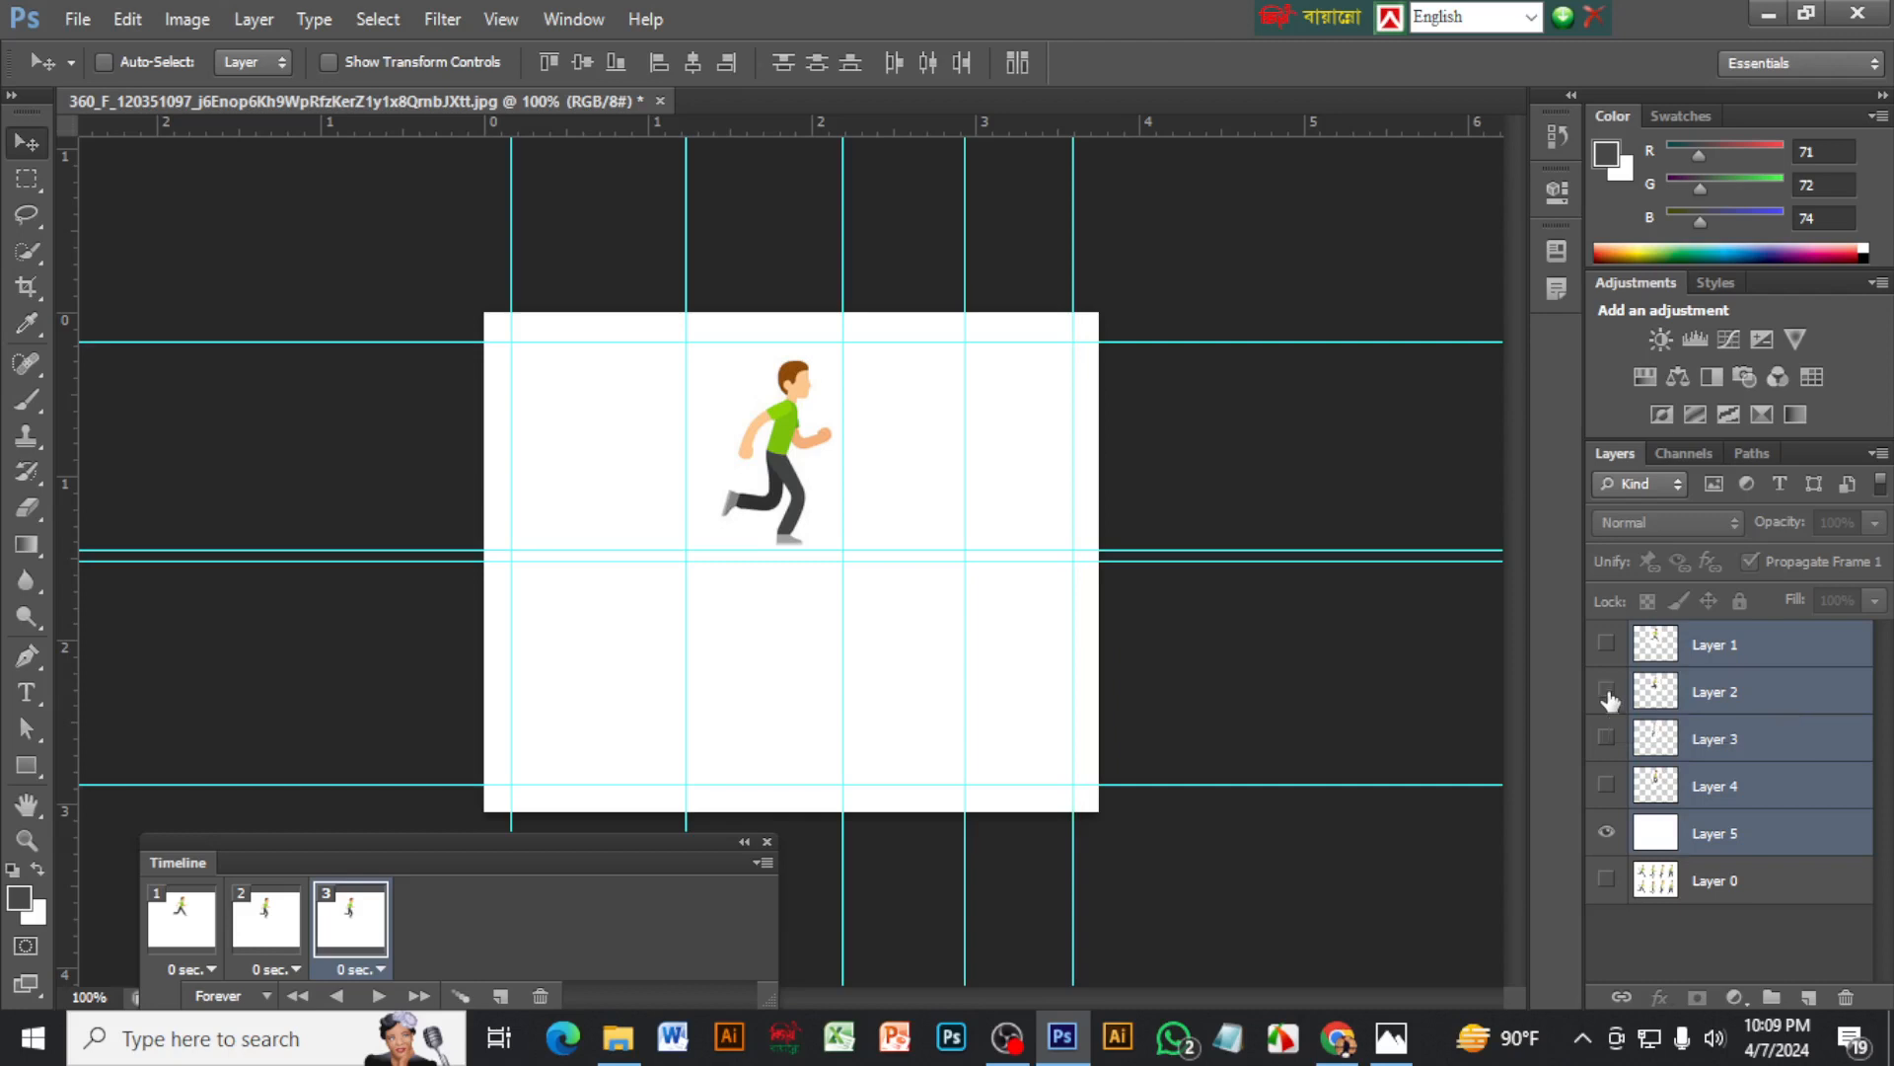
left_click(1606, 740)
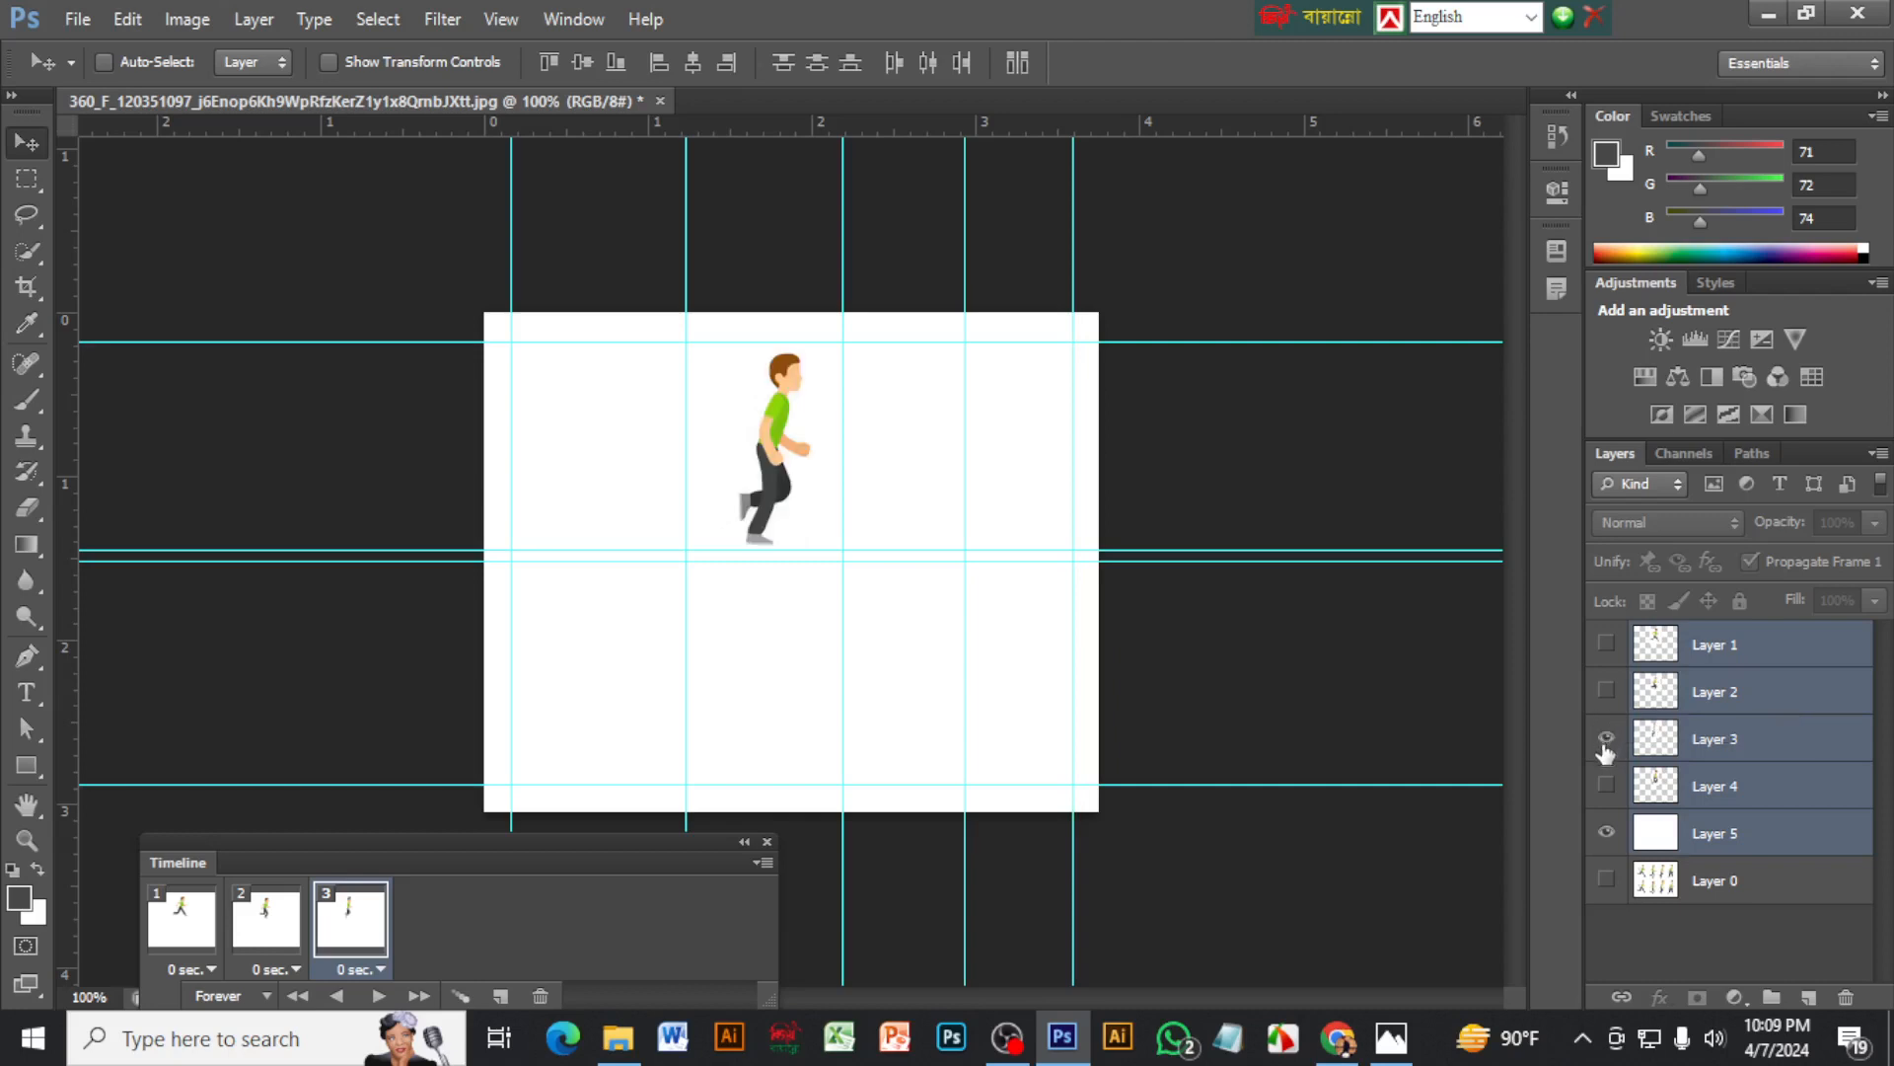
Duplicate the third frame to add a fourth one that shows Layer 4 instead of Layer 3
left_click(501, 998)
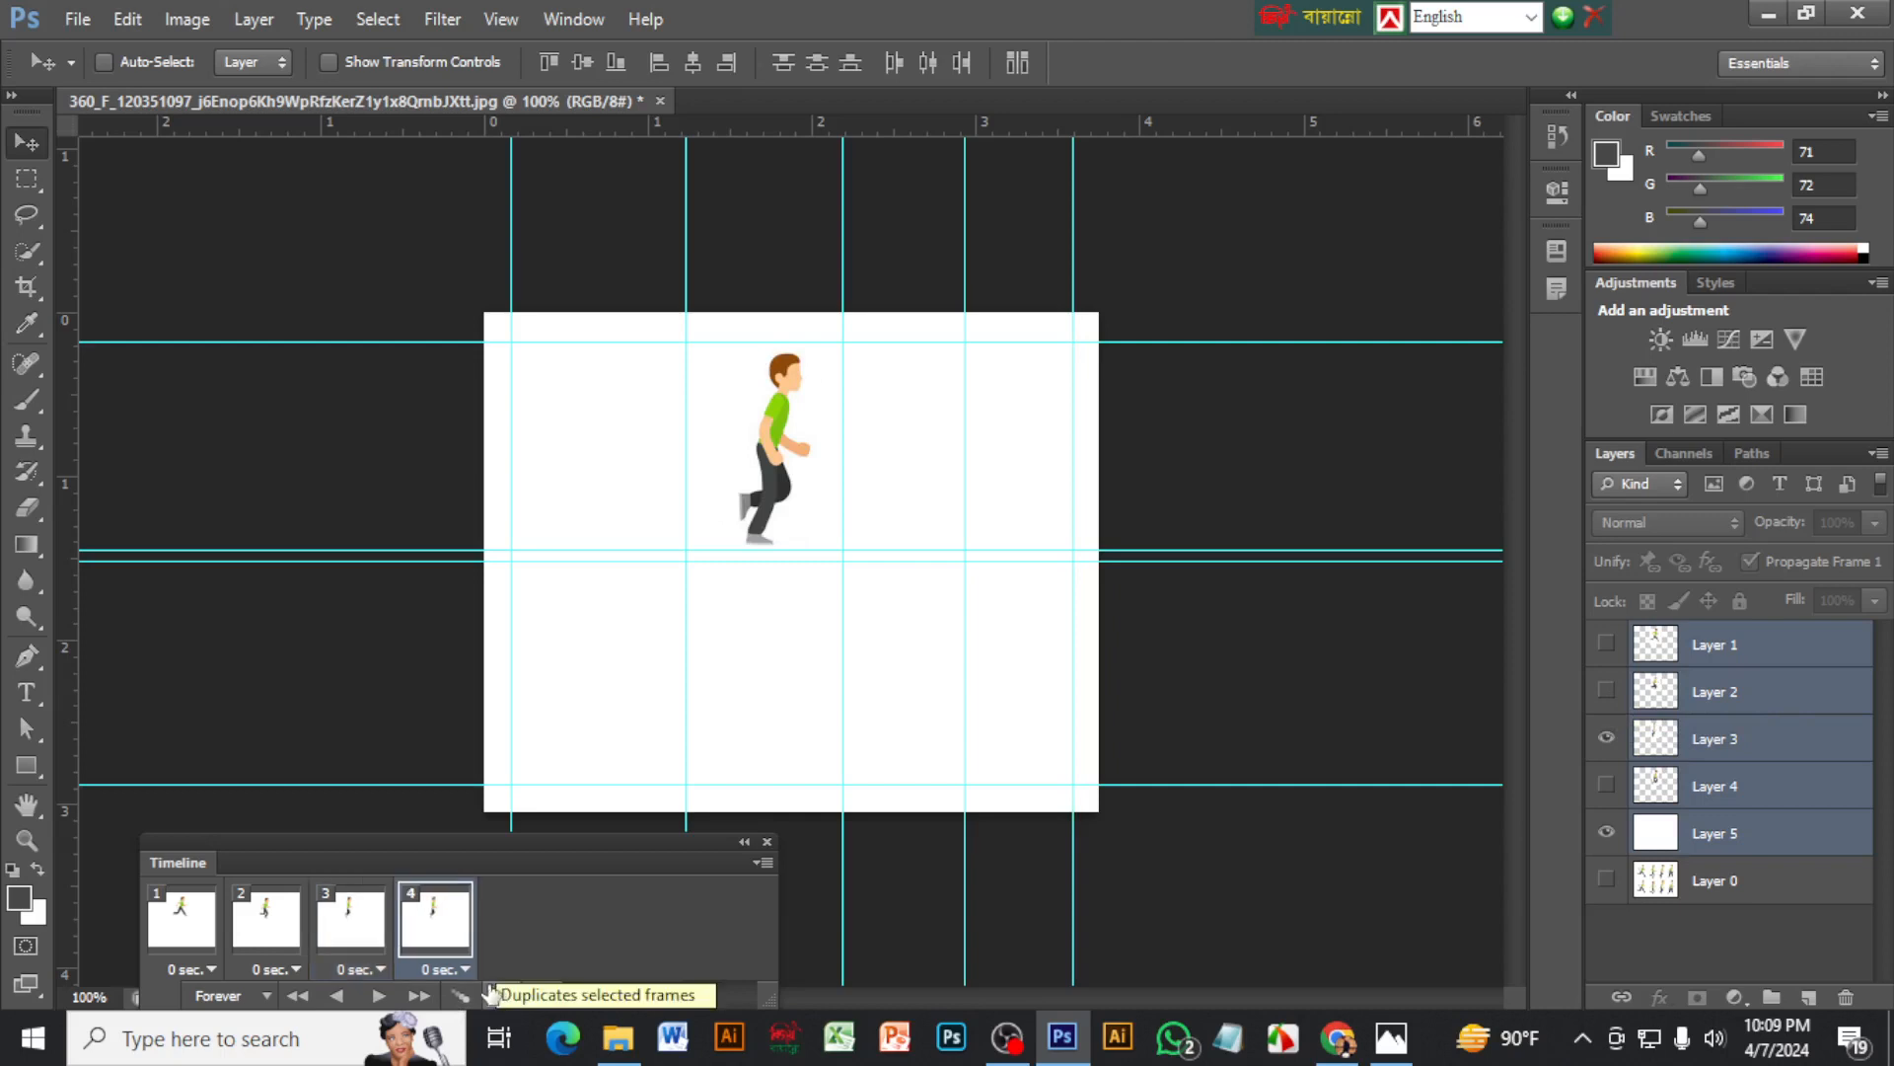
left_click(1607, 740)
left_click(1607, 786)
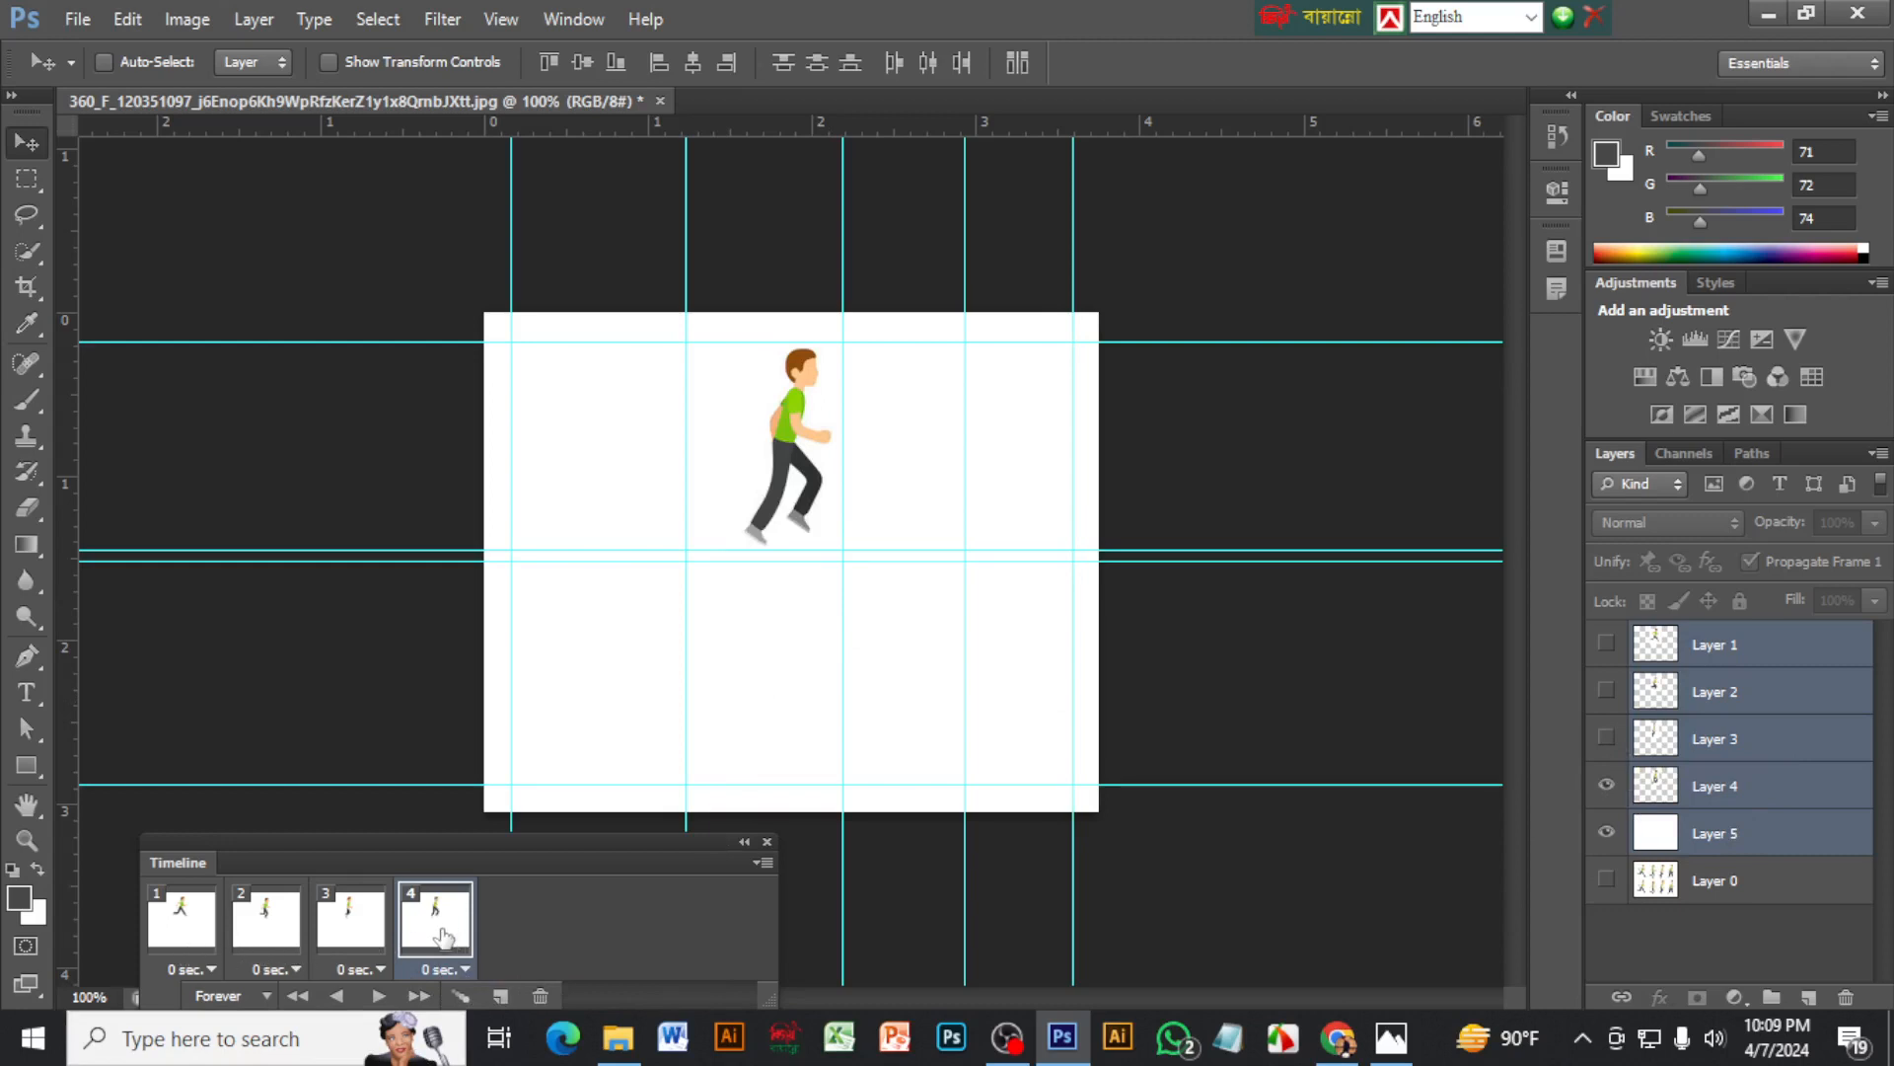
Select all four frames, set their delay to 0.2 seconds and play the animation
left_click(183, 938, "shift")
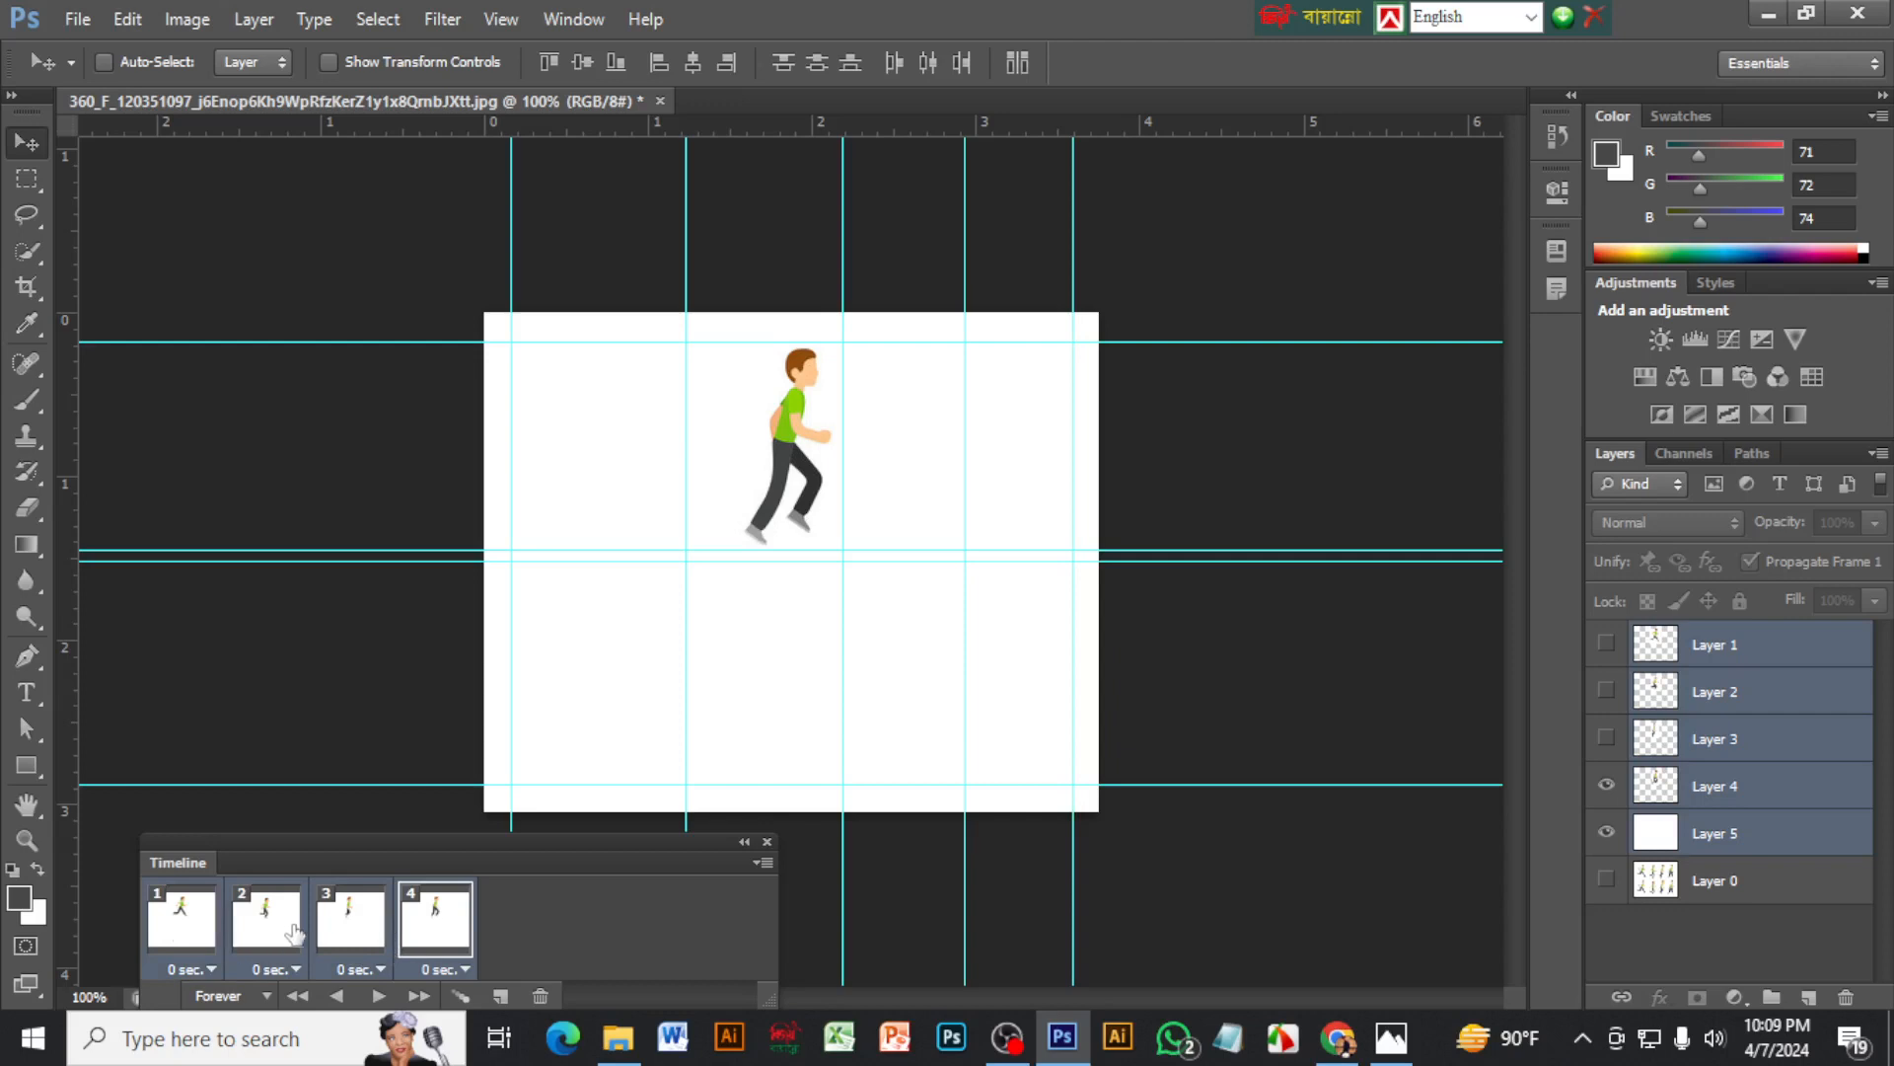
left_click(439, 972)
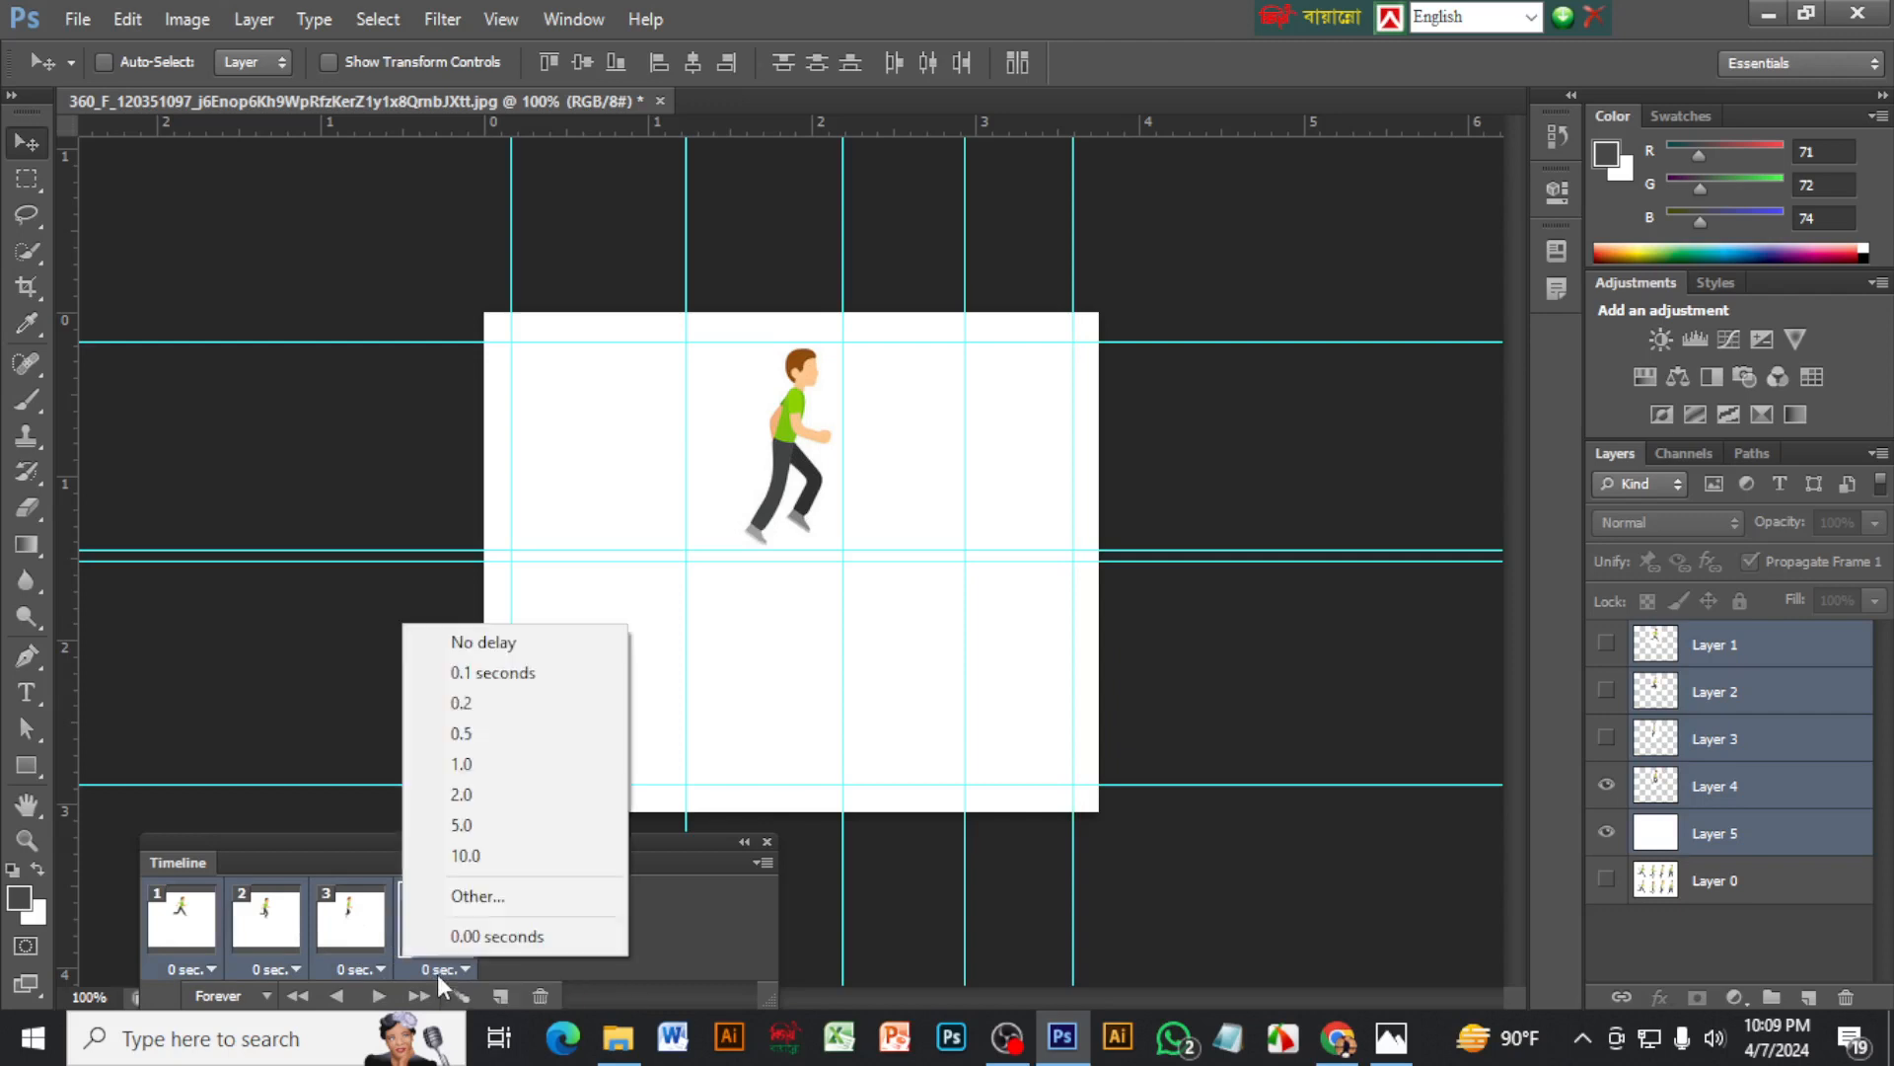
left_click(476, 704)
left_click(377, 996)
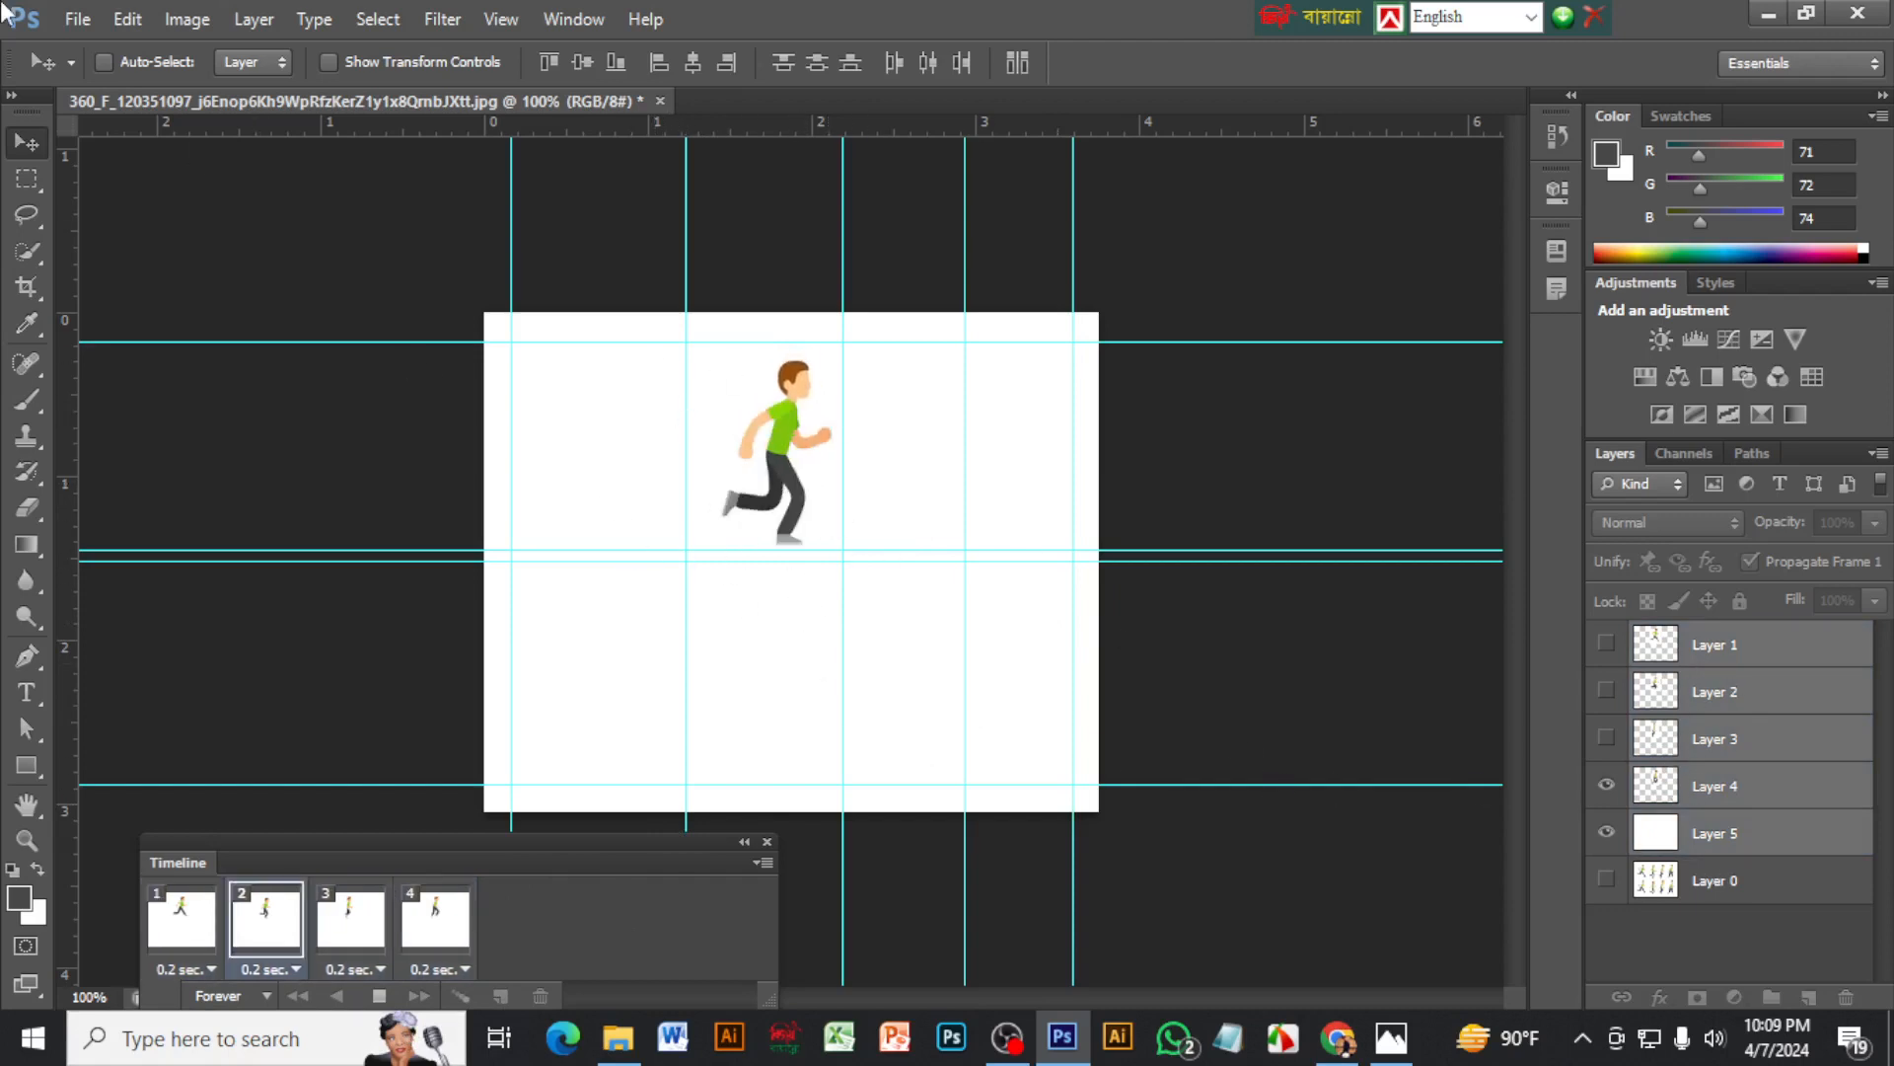
Start a Save for Web export with the GIF 128 Dithered preset and GIF as the file format
left_click(87, 18)
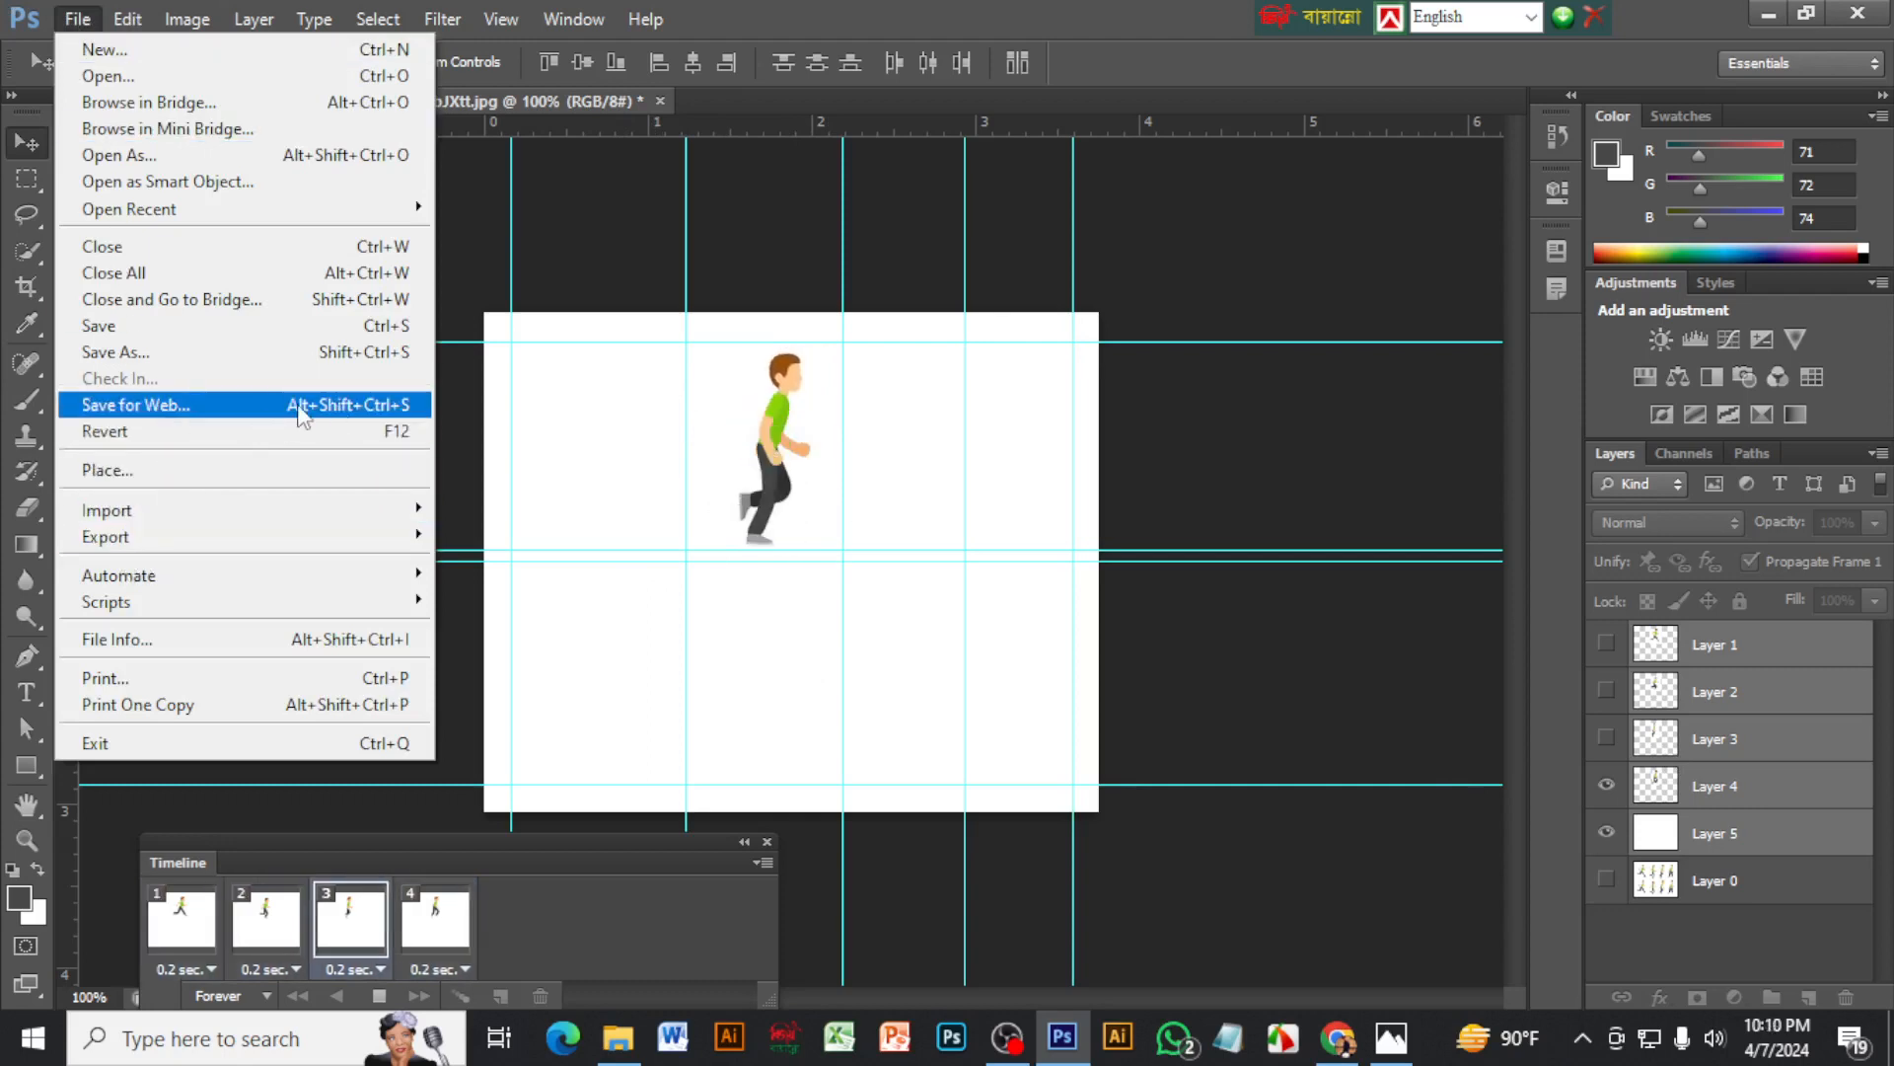
left_click(177, 418)
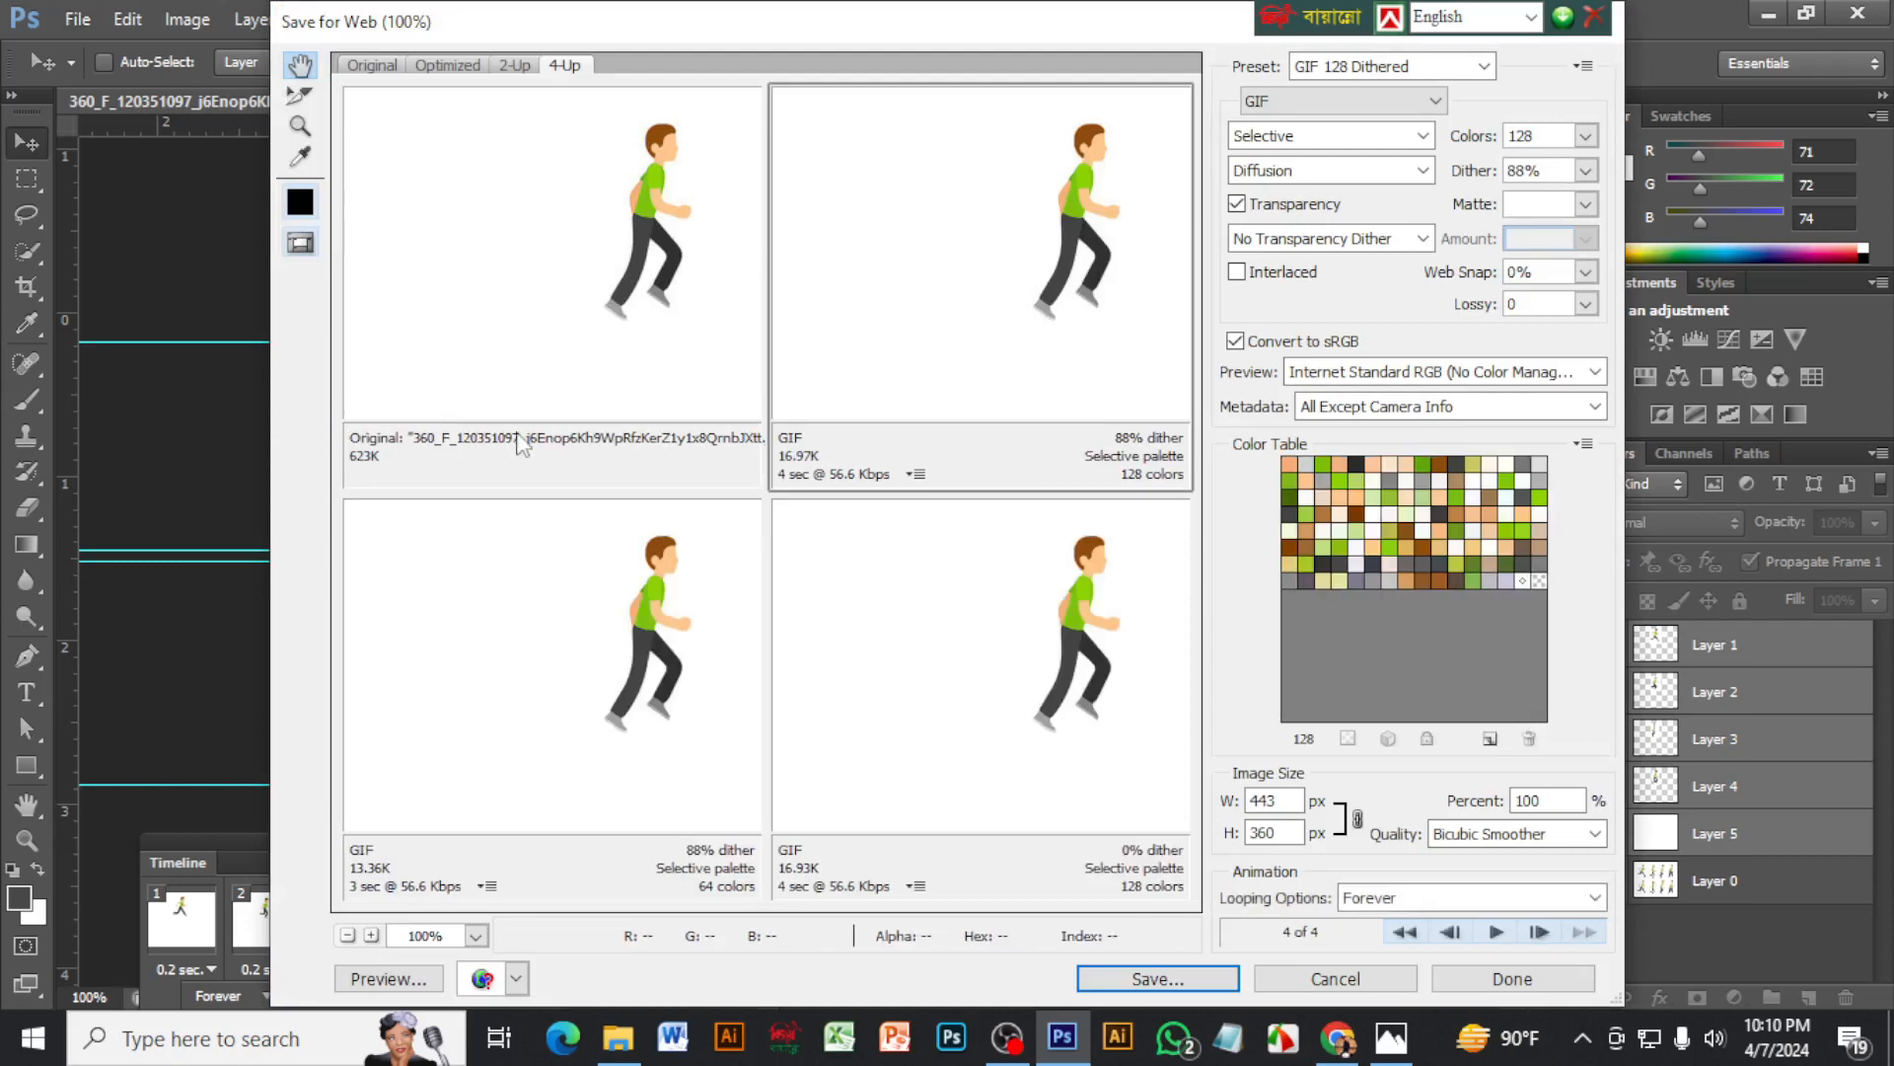
left_click(1303, 71)
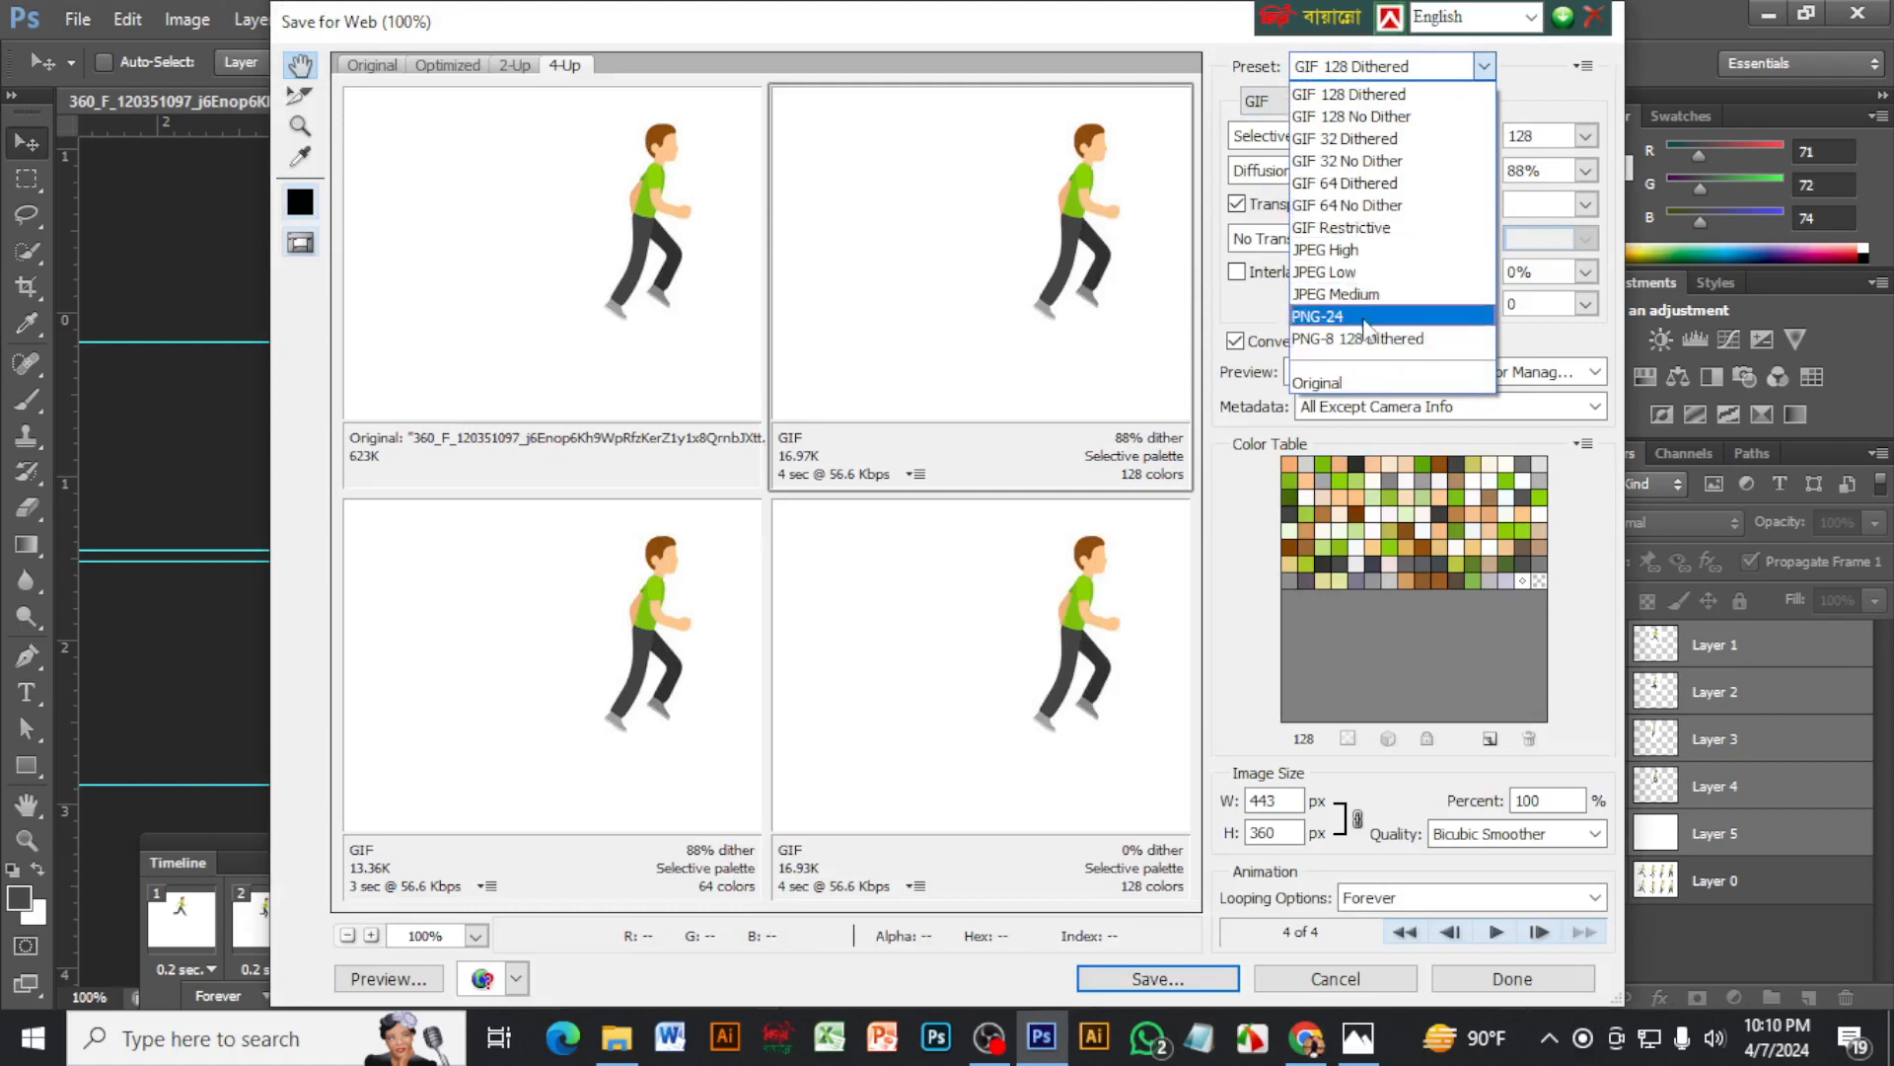
left_click(1354, 66)
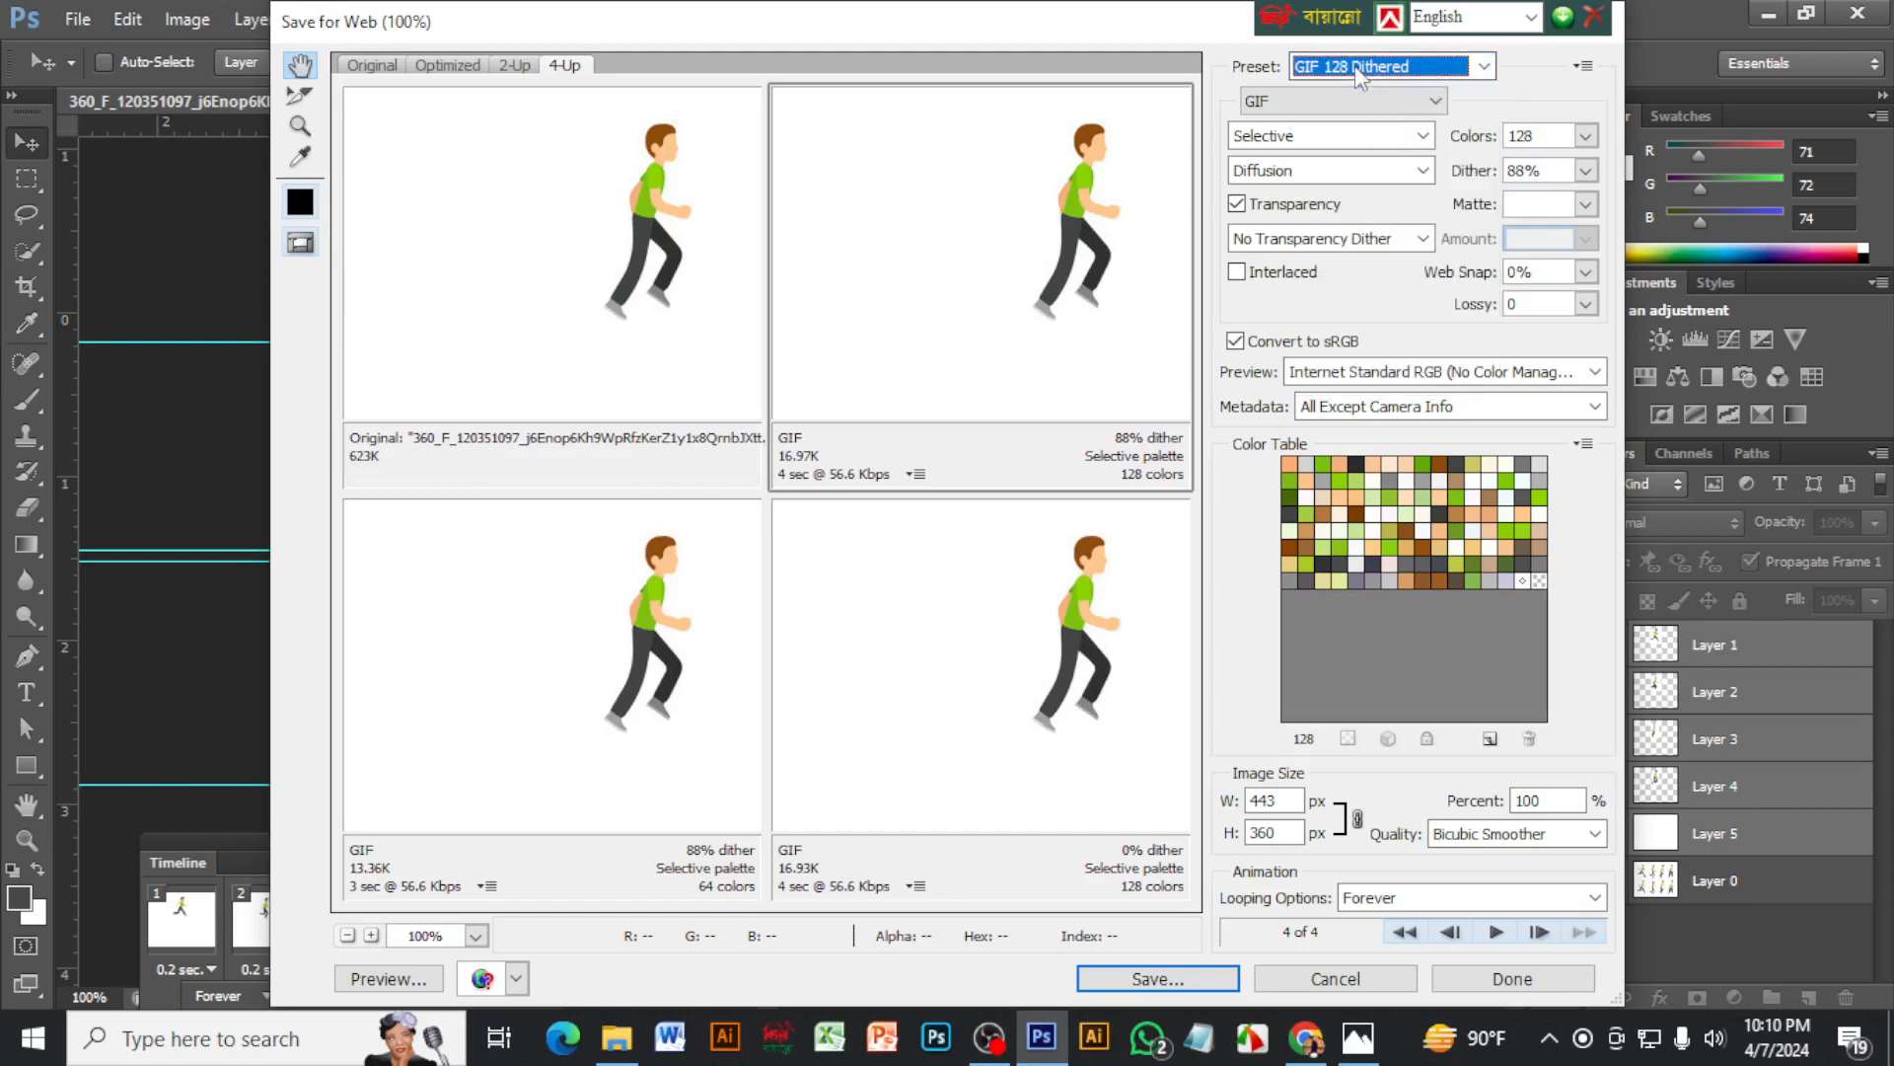
left_click(1287, 103)
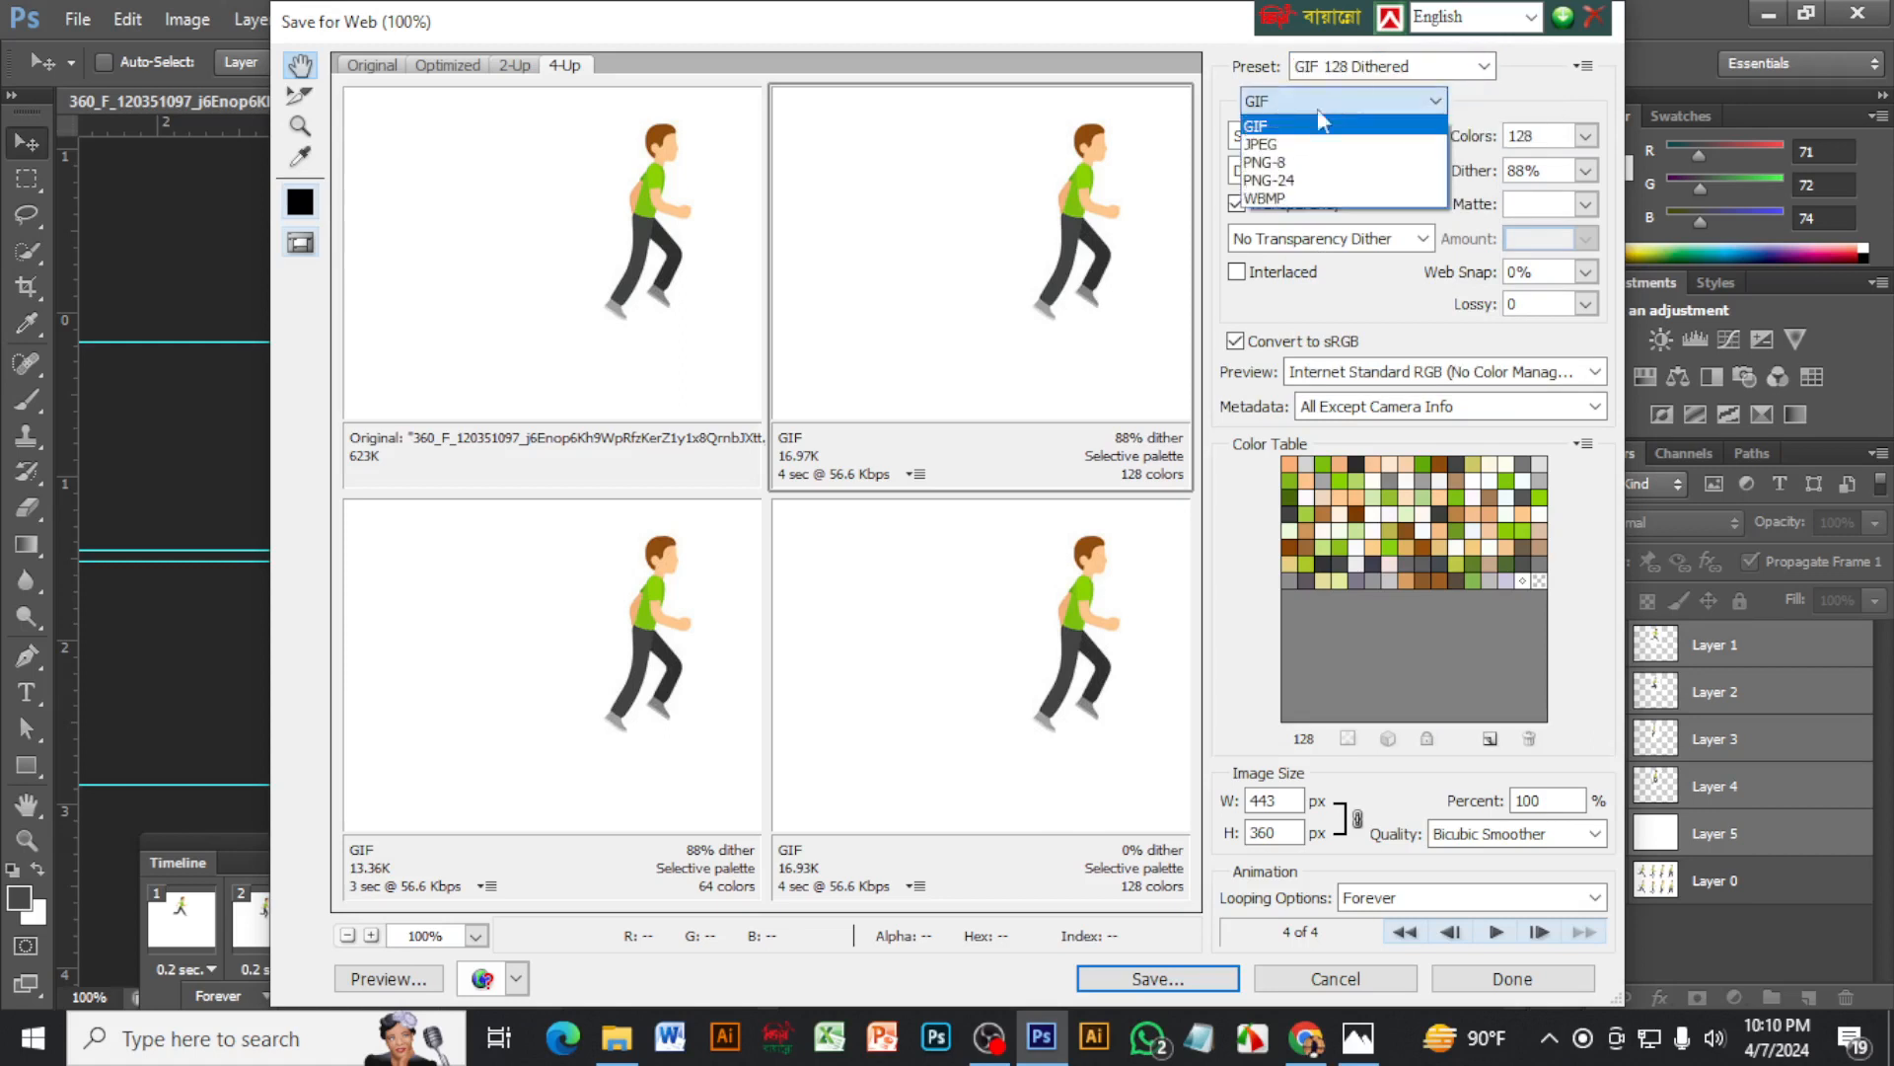
left_click(1256, 129)
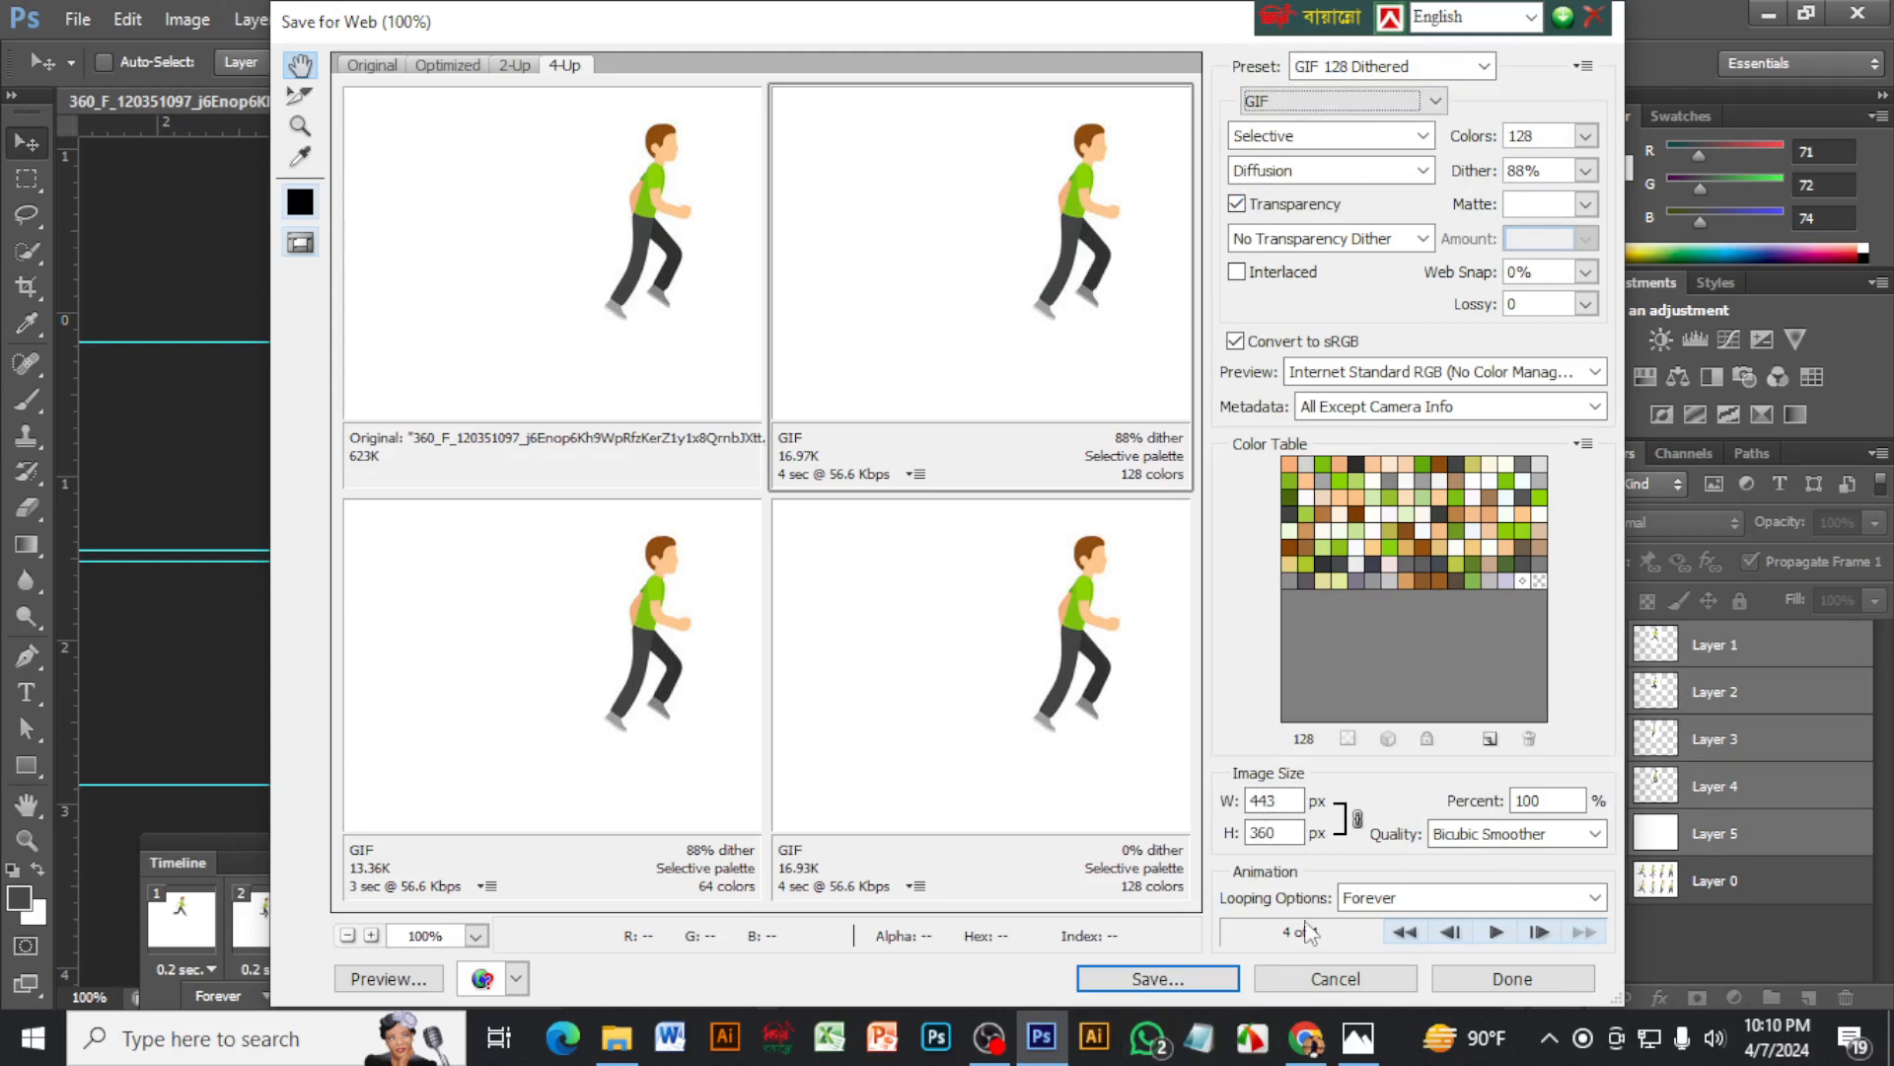
Save the optimized animation to the Desktop under the file name "2D Animation GIF"
left_click(1145, 980)
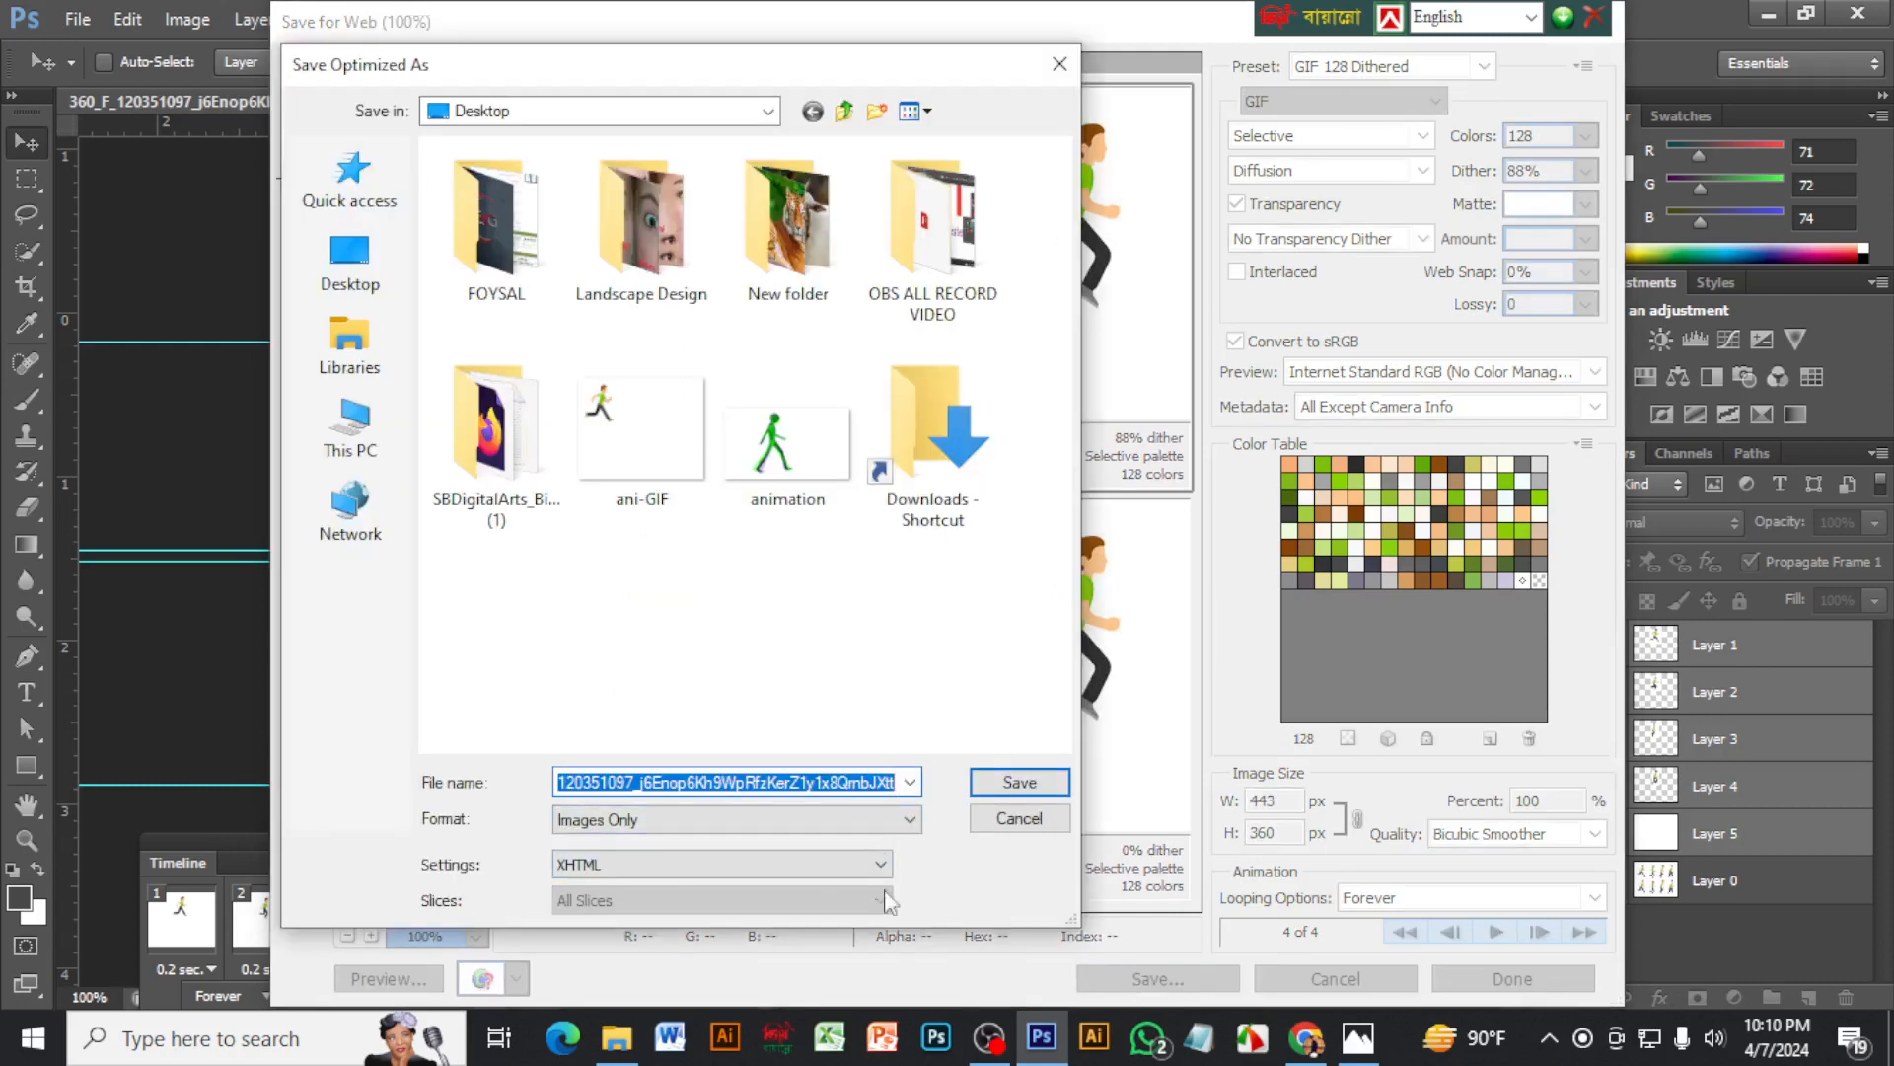
left_click(353, 281)
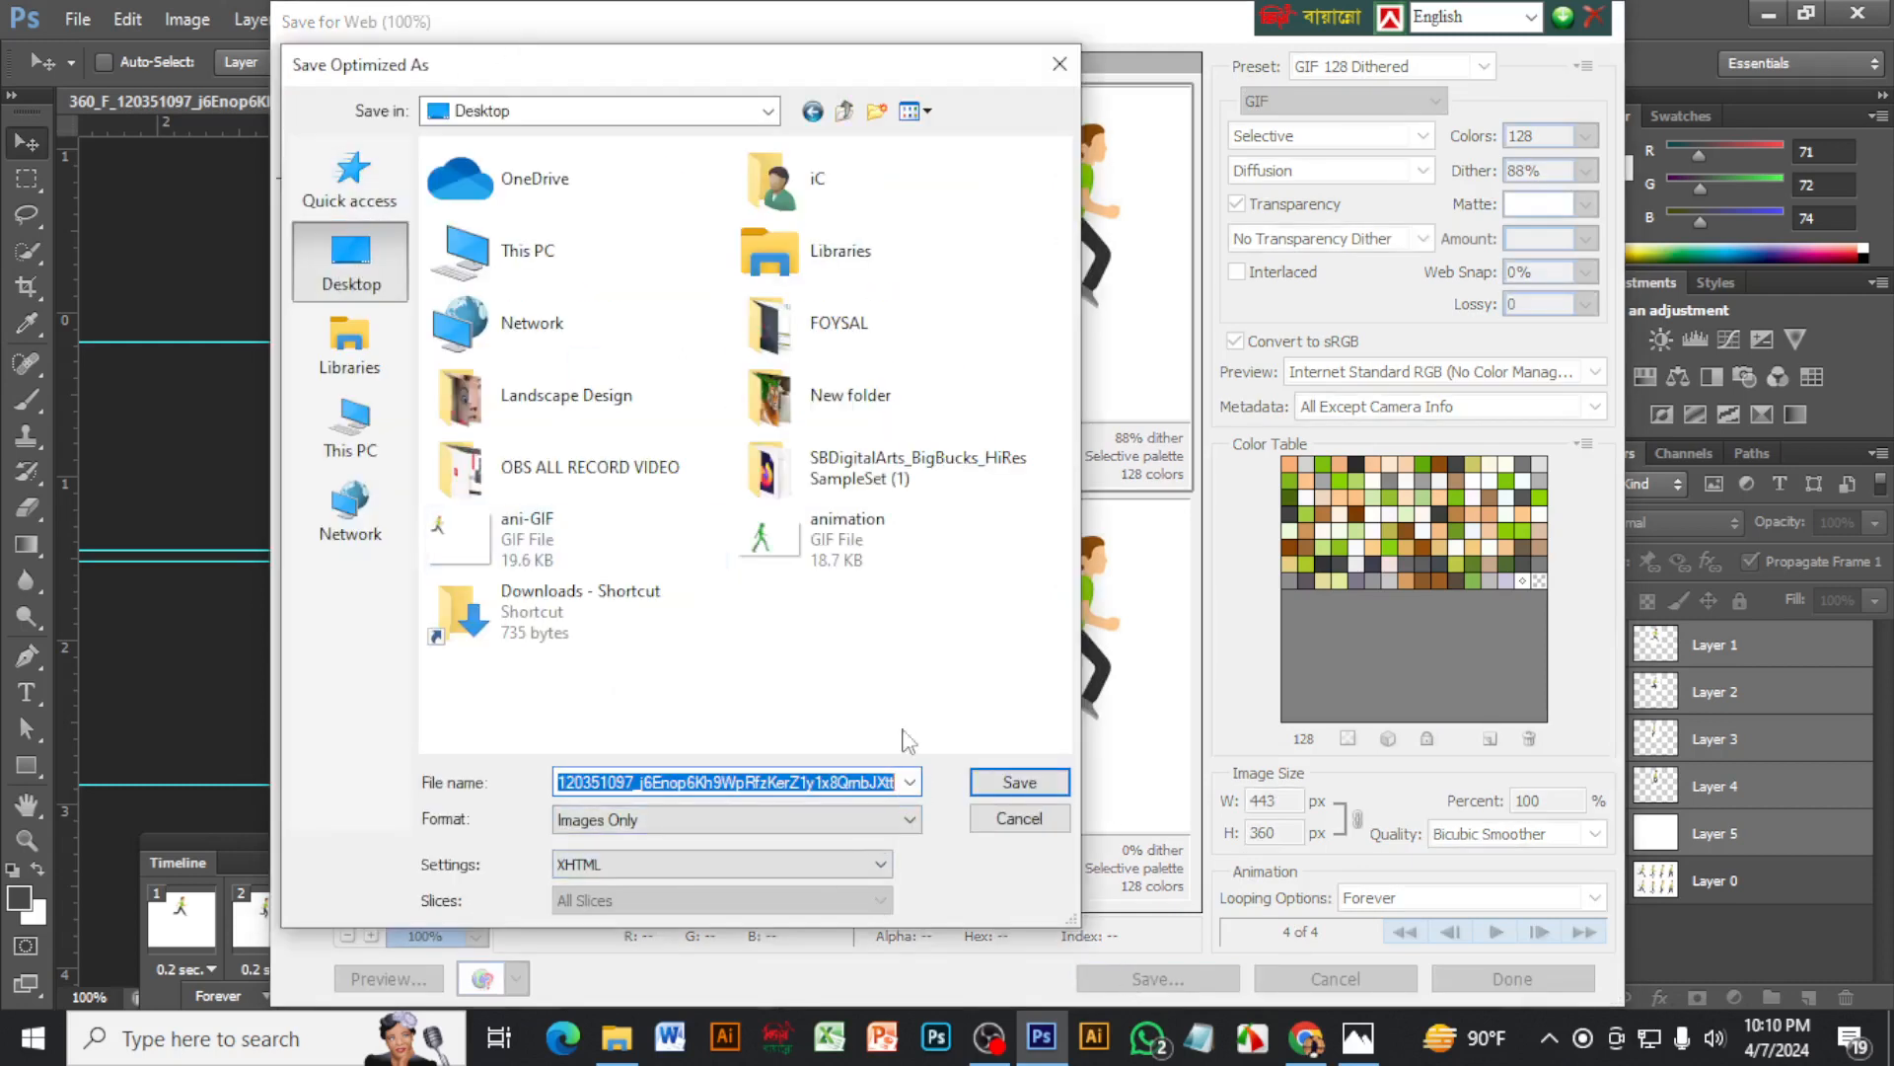
key("BackSpace")
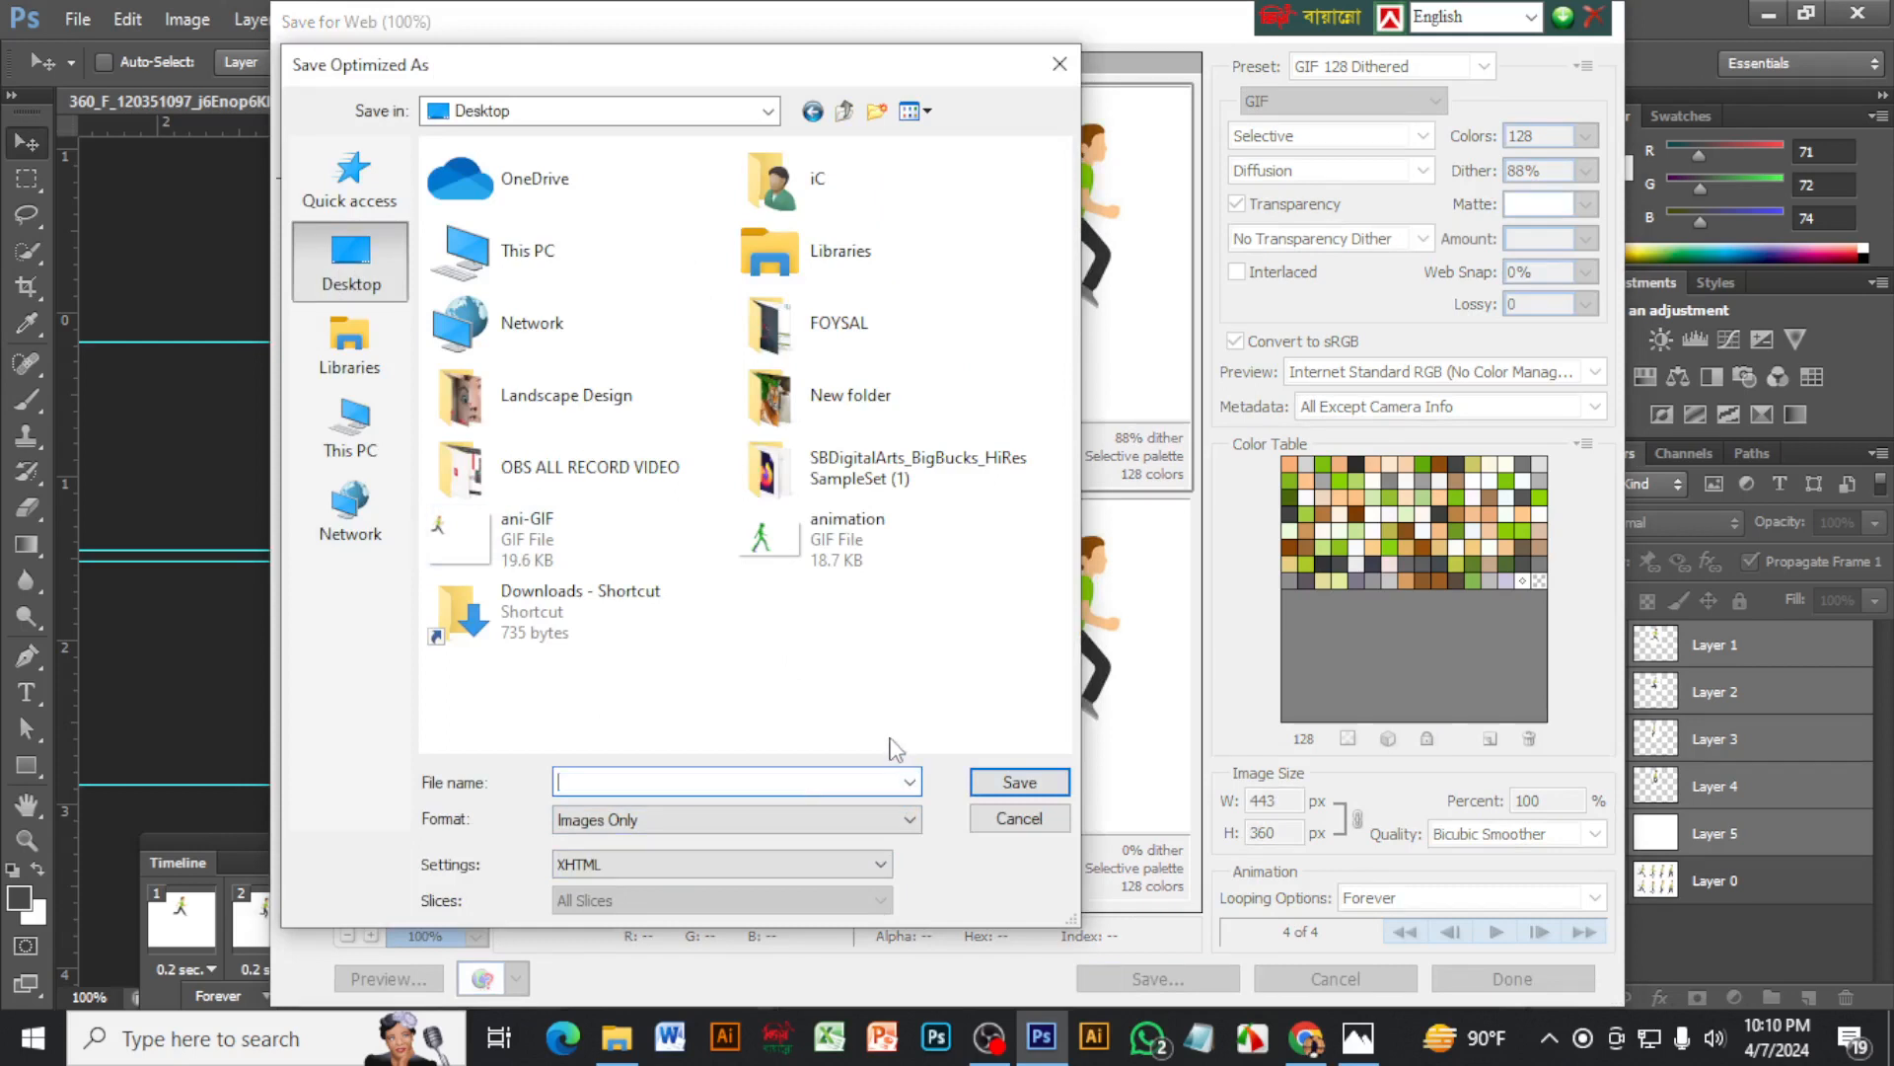
type("@")
type("2")
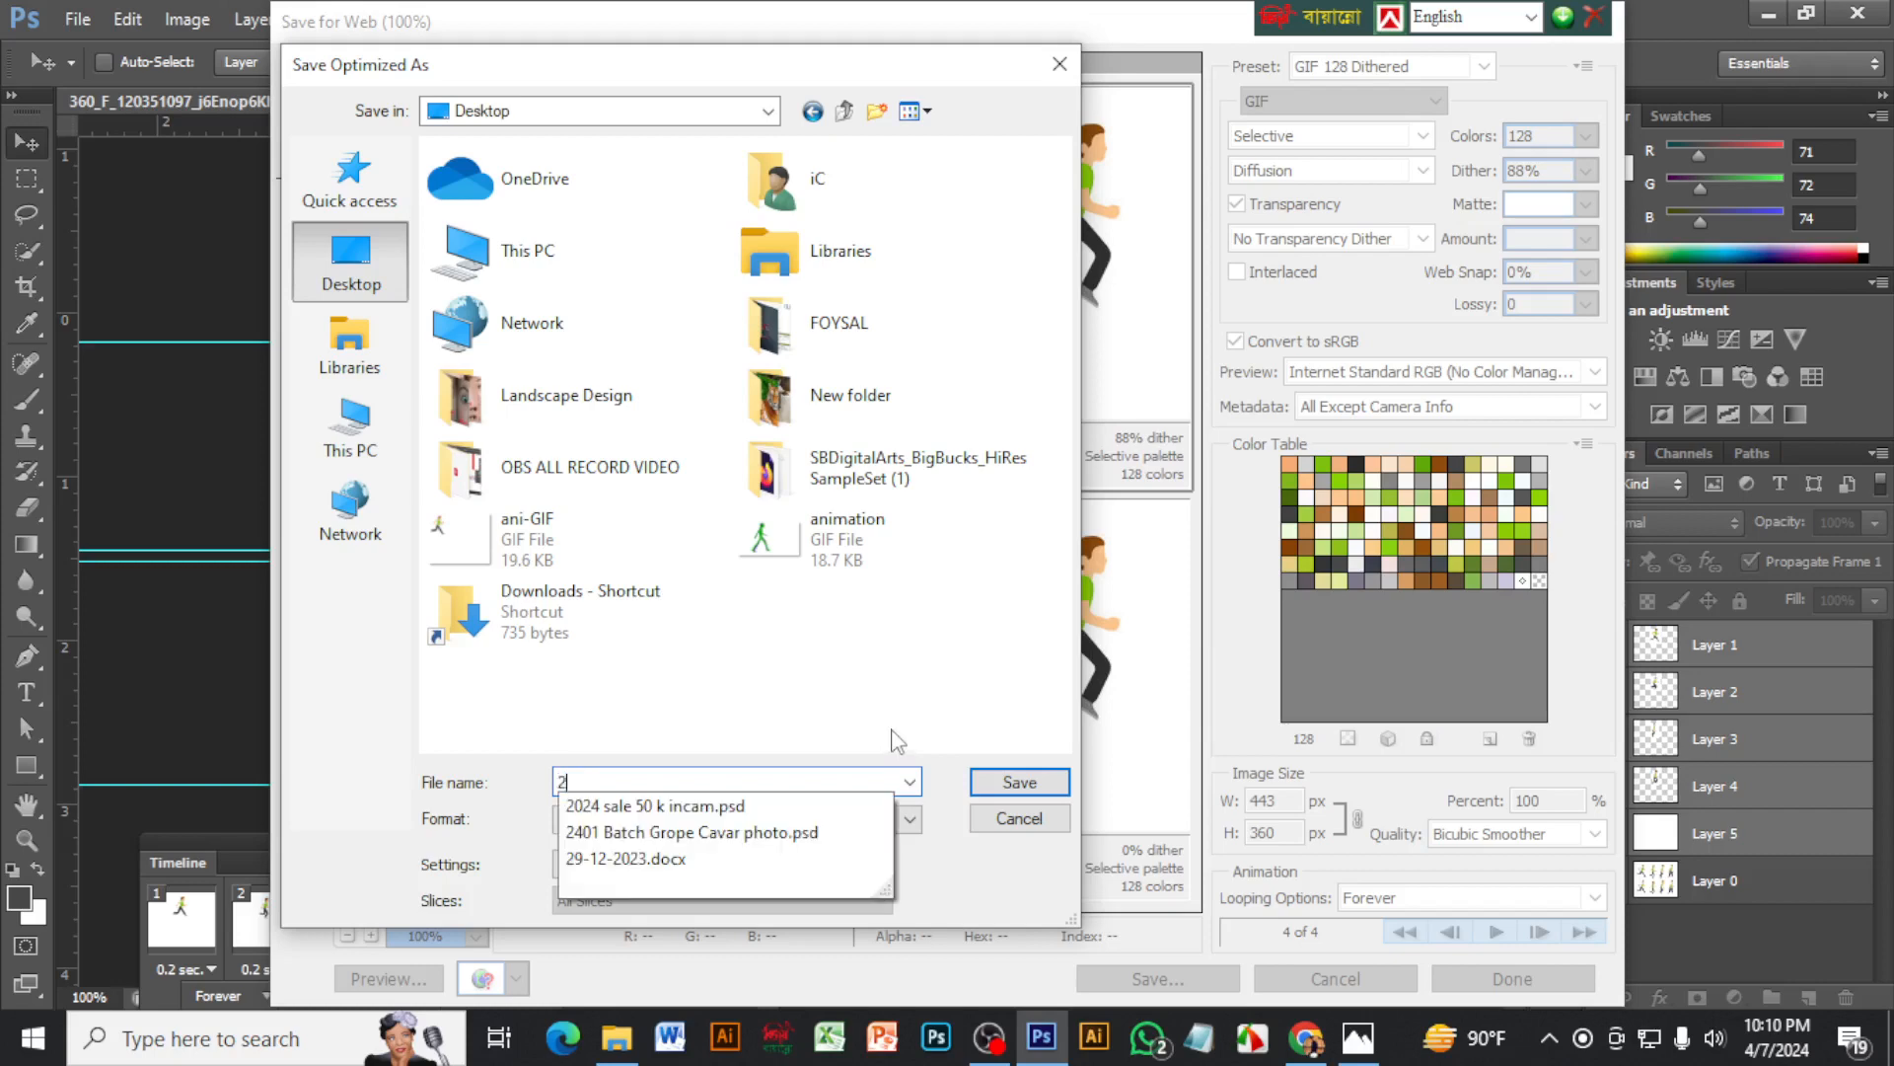
type("D An")
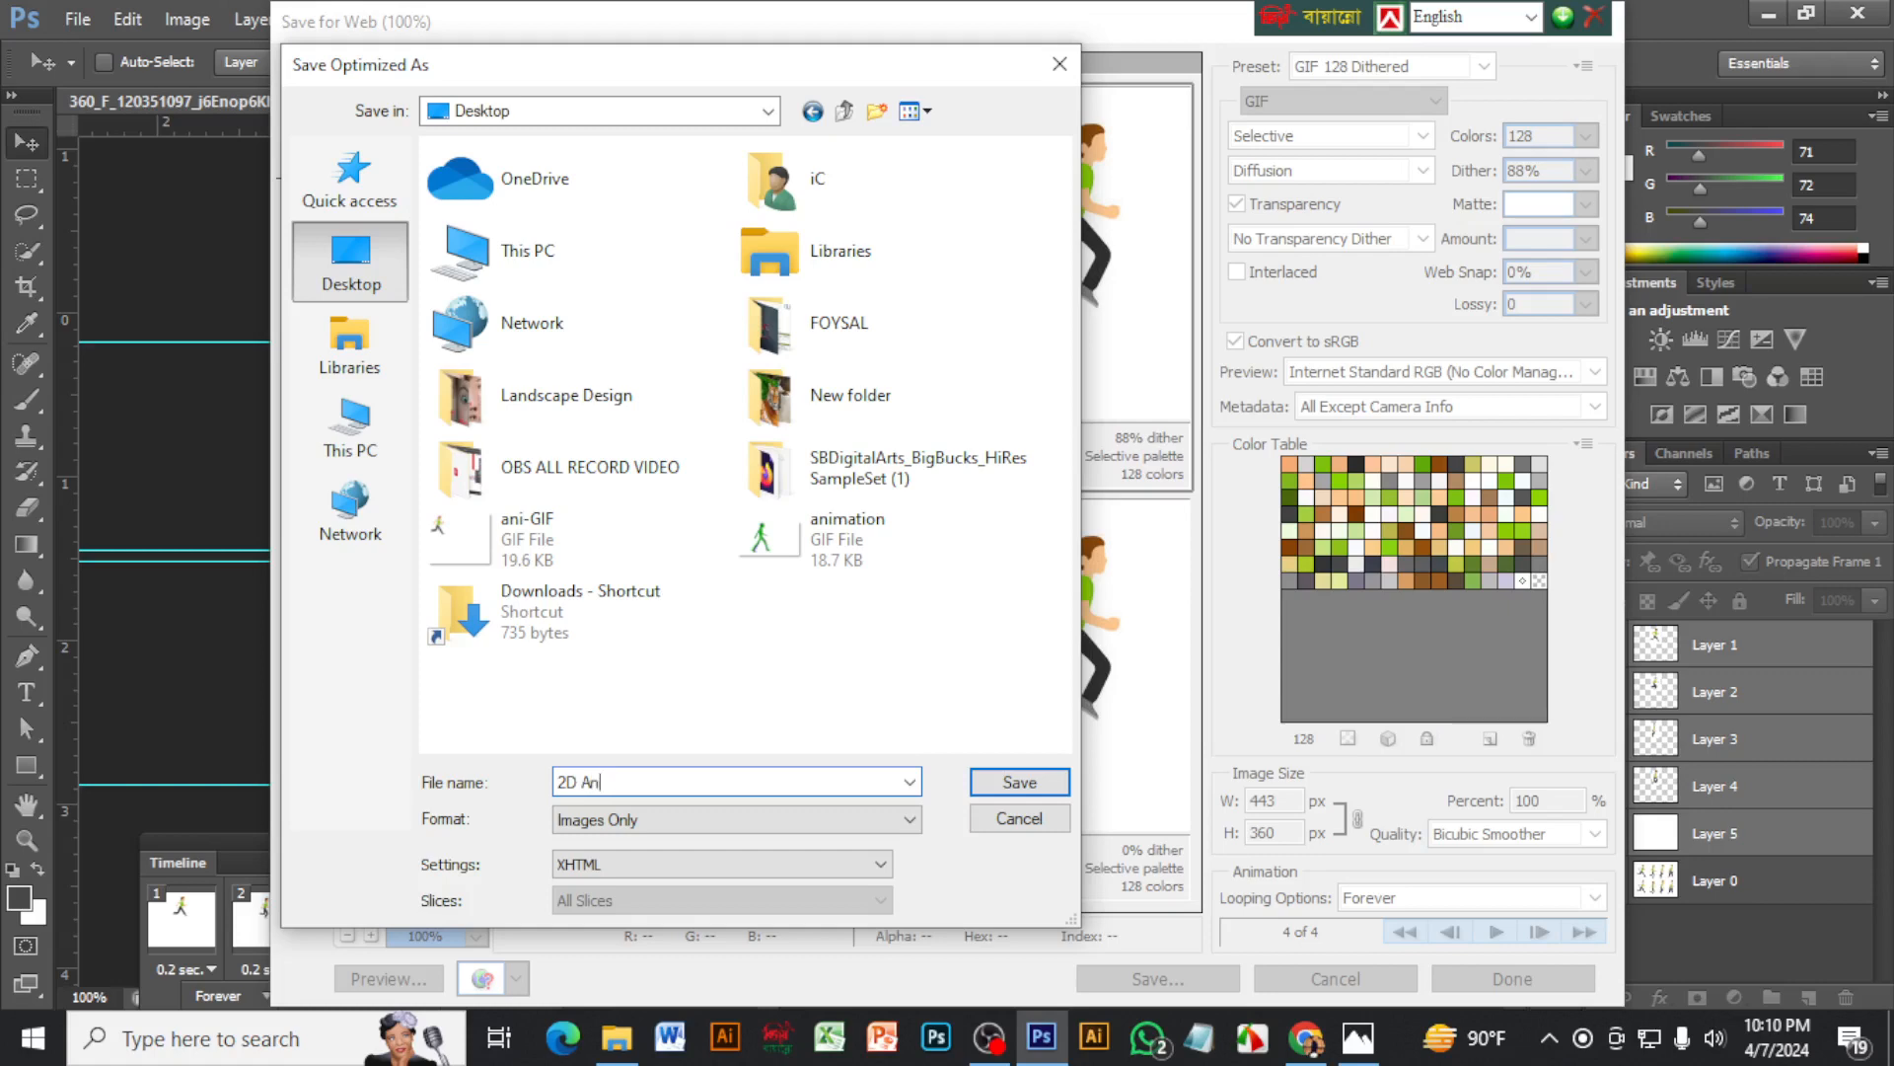
type("imation GIF")
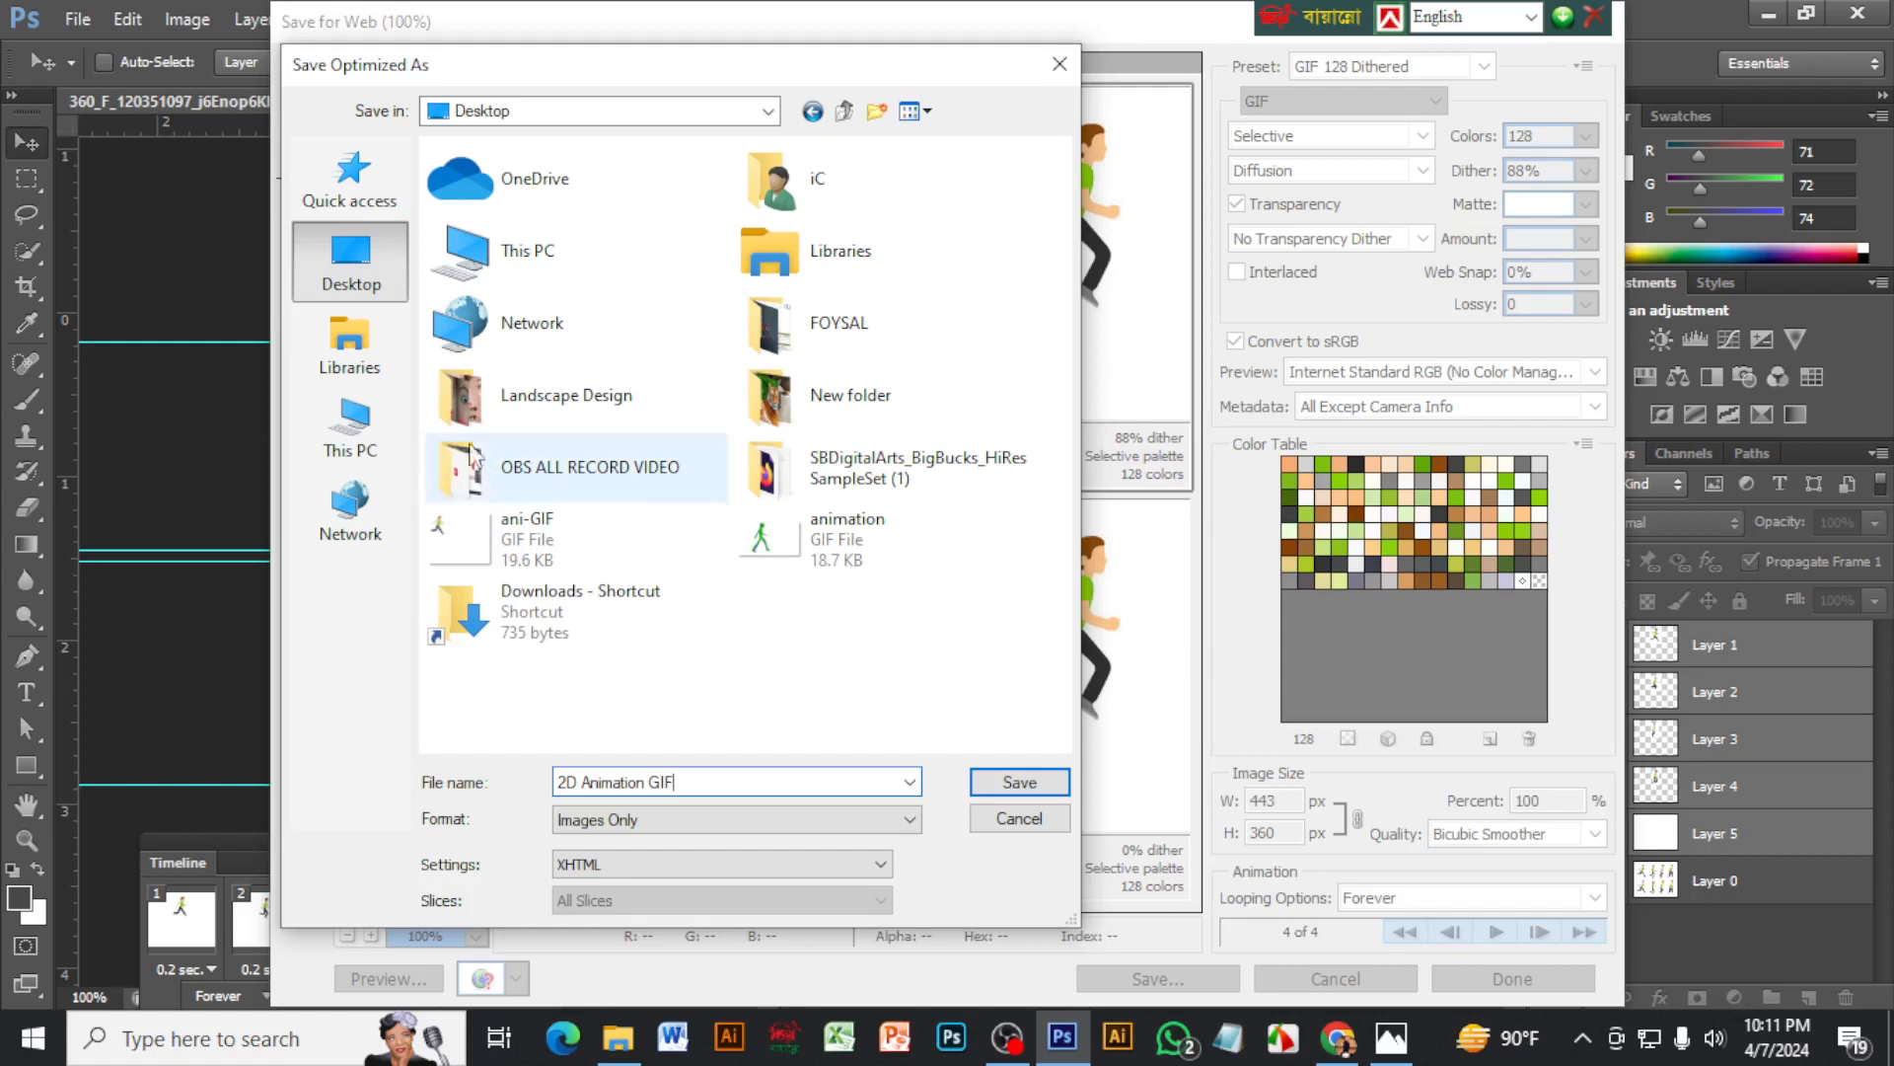
left_click(1030, 784)
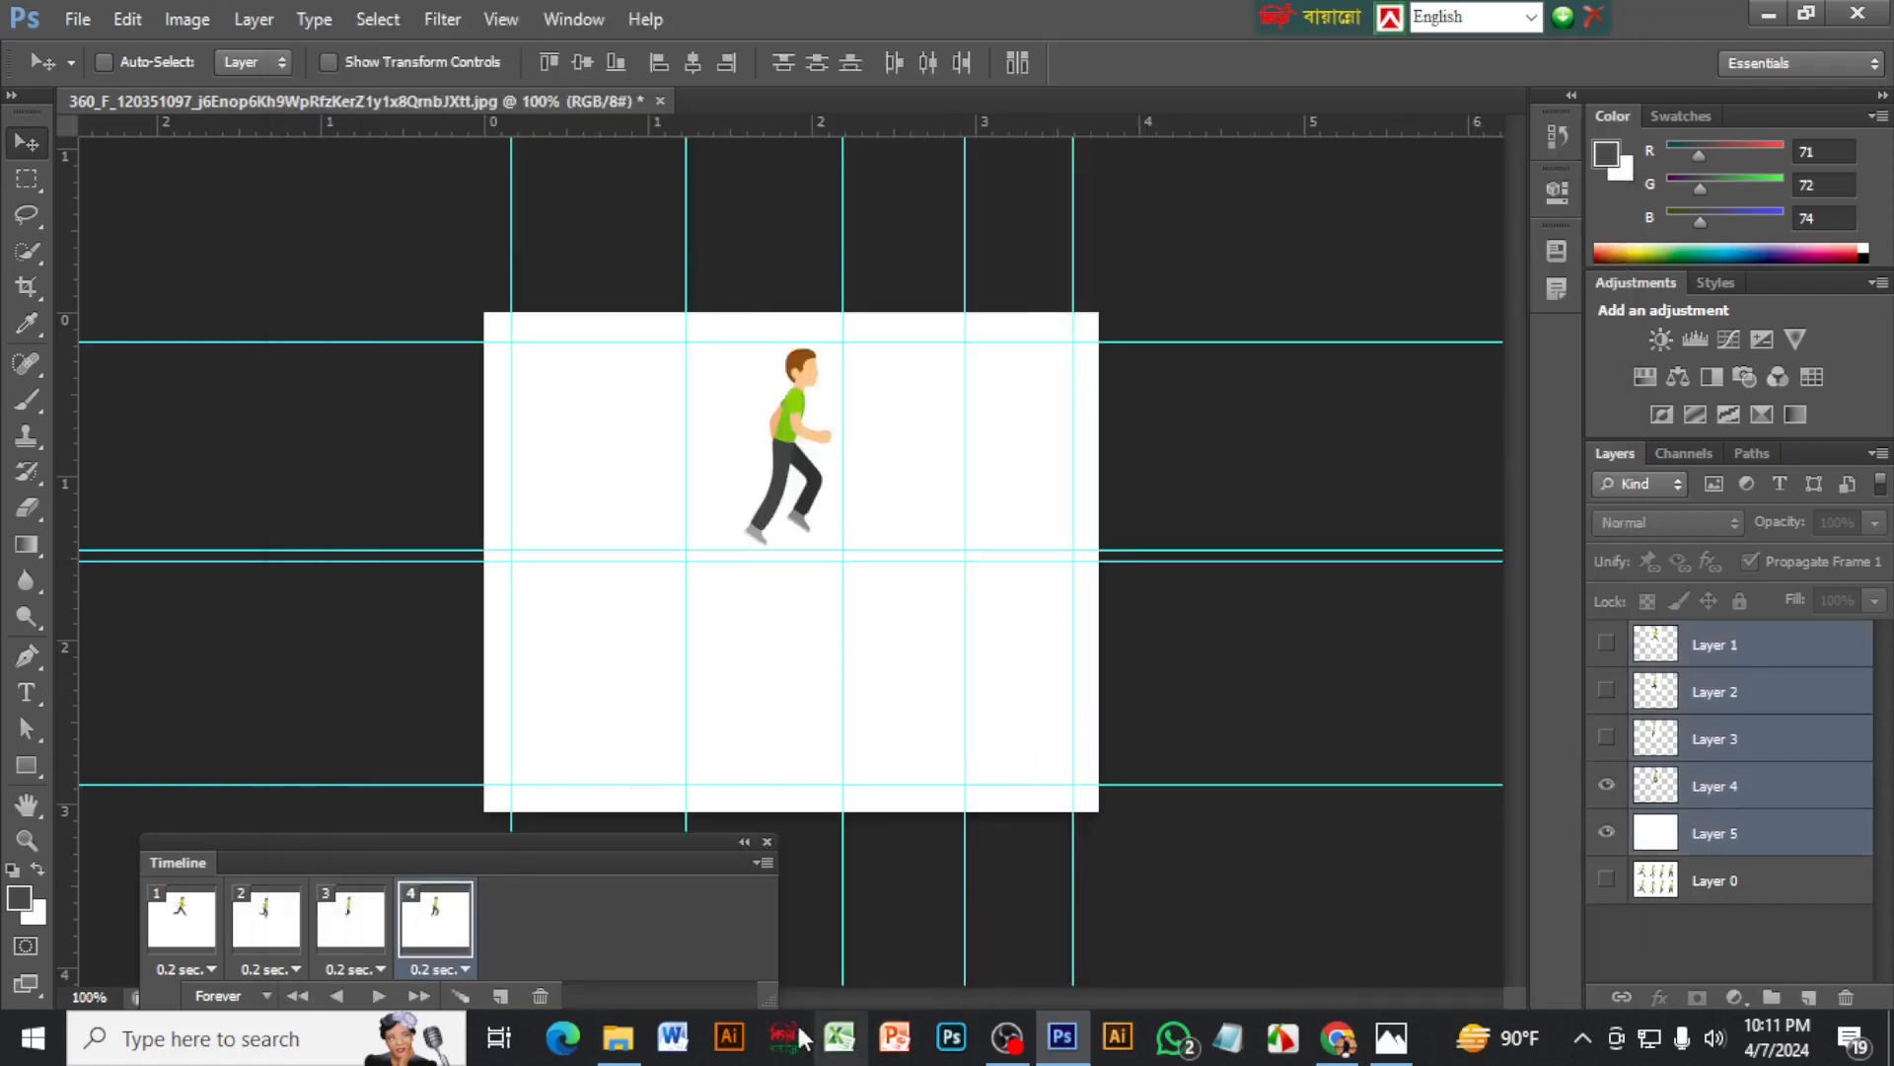
Switch to File Explorer, open 2D-Animation-GIF from the Desktop to check its playback, and close the viewer and folder
left_click(622, 1051)
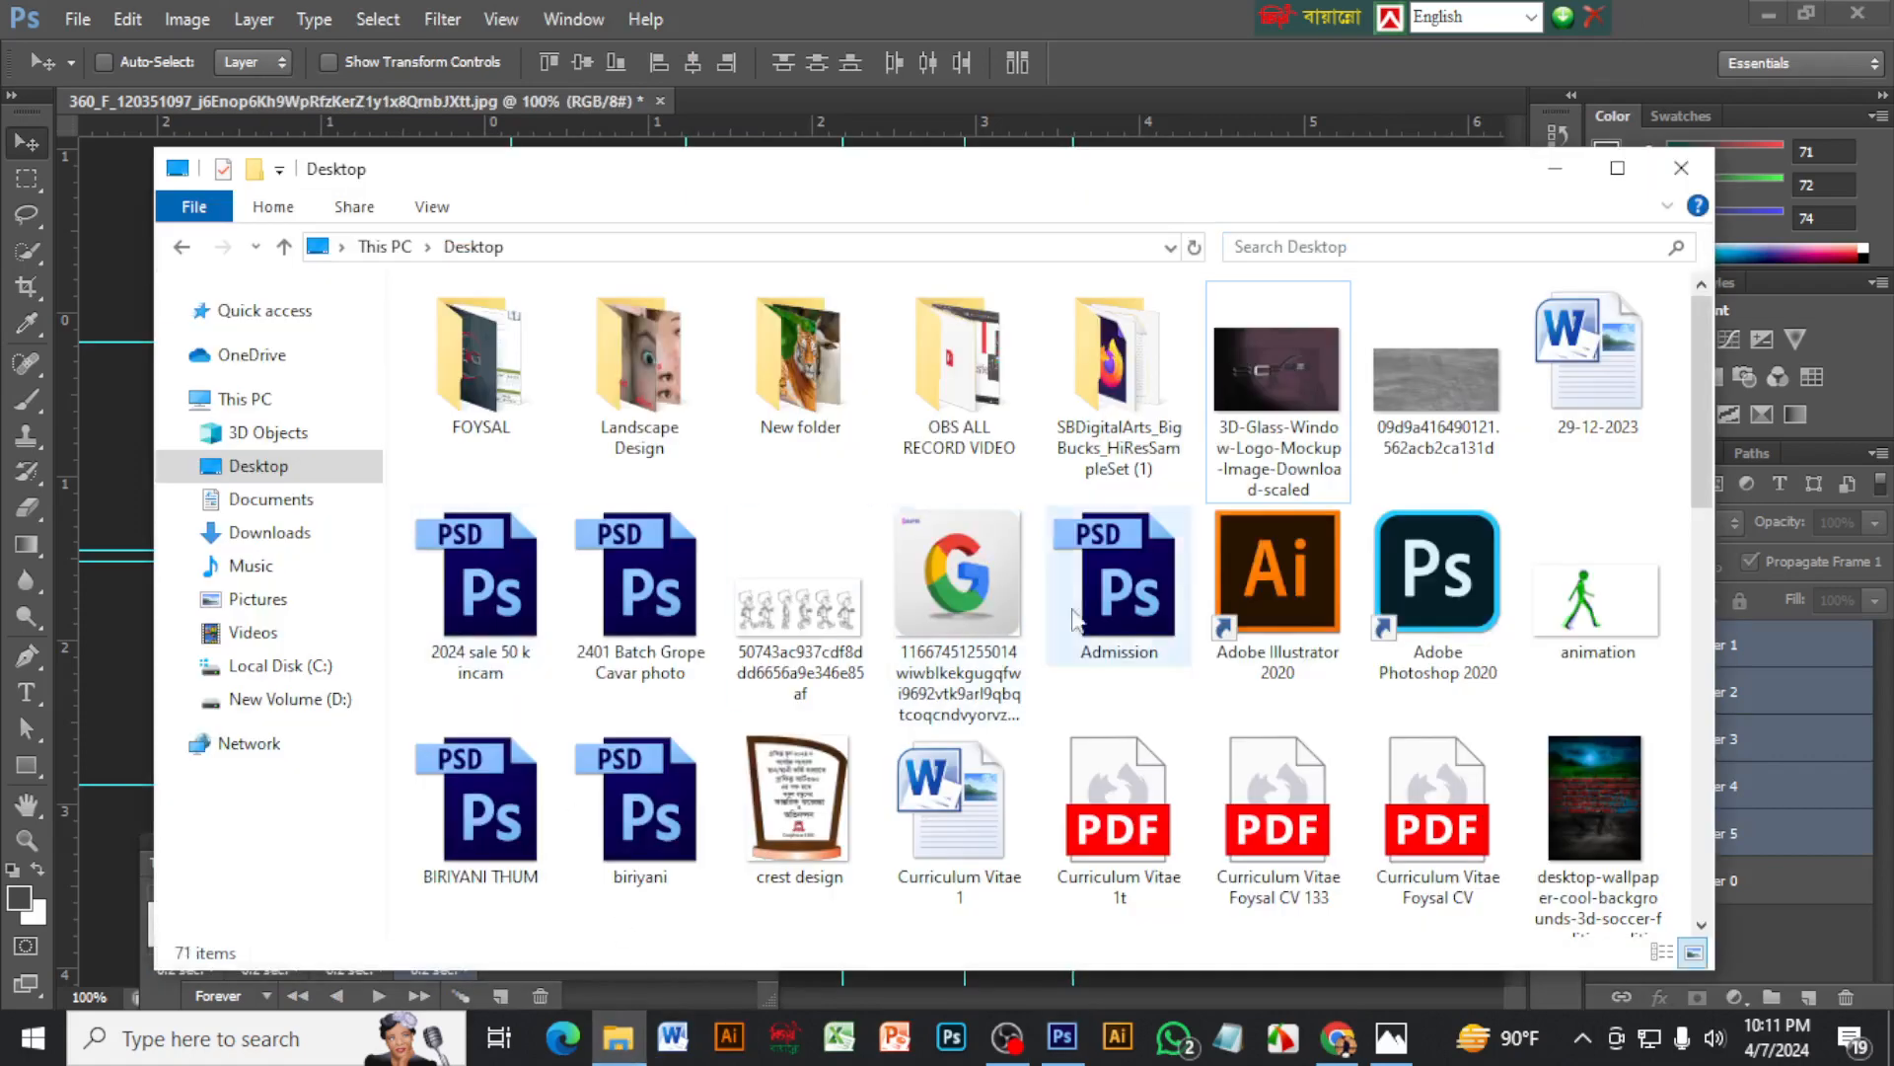
scroll(896, 600, "down", 10)
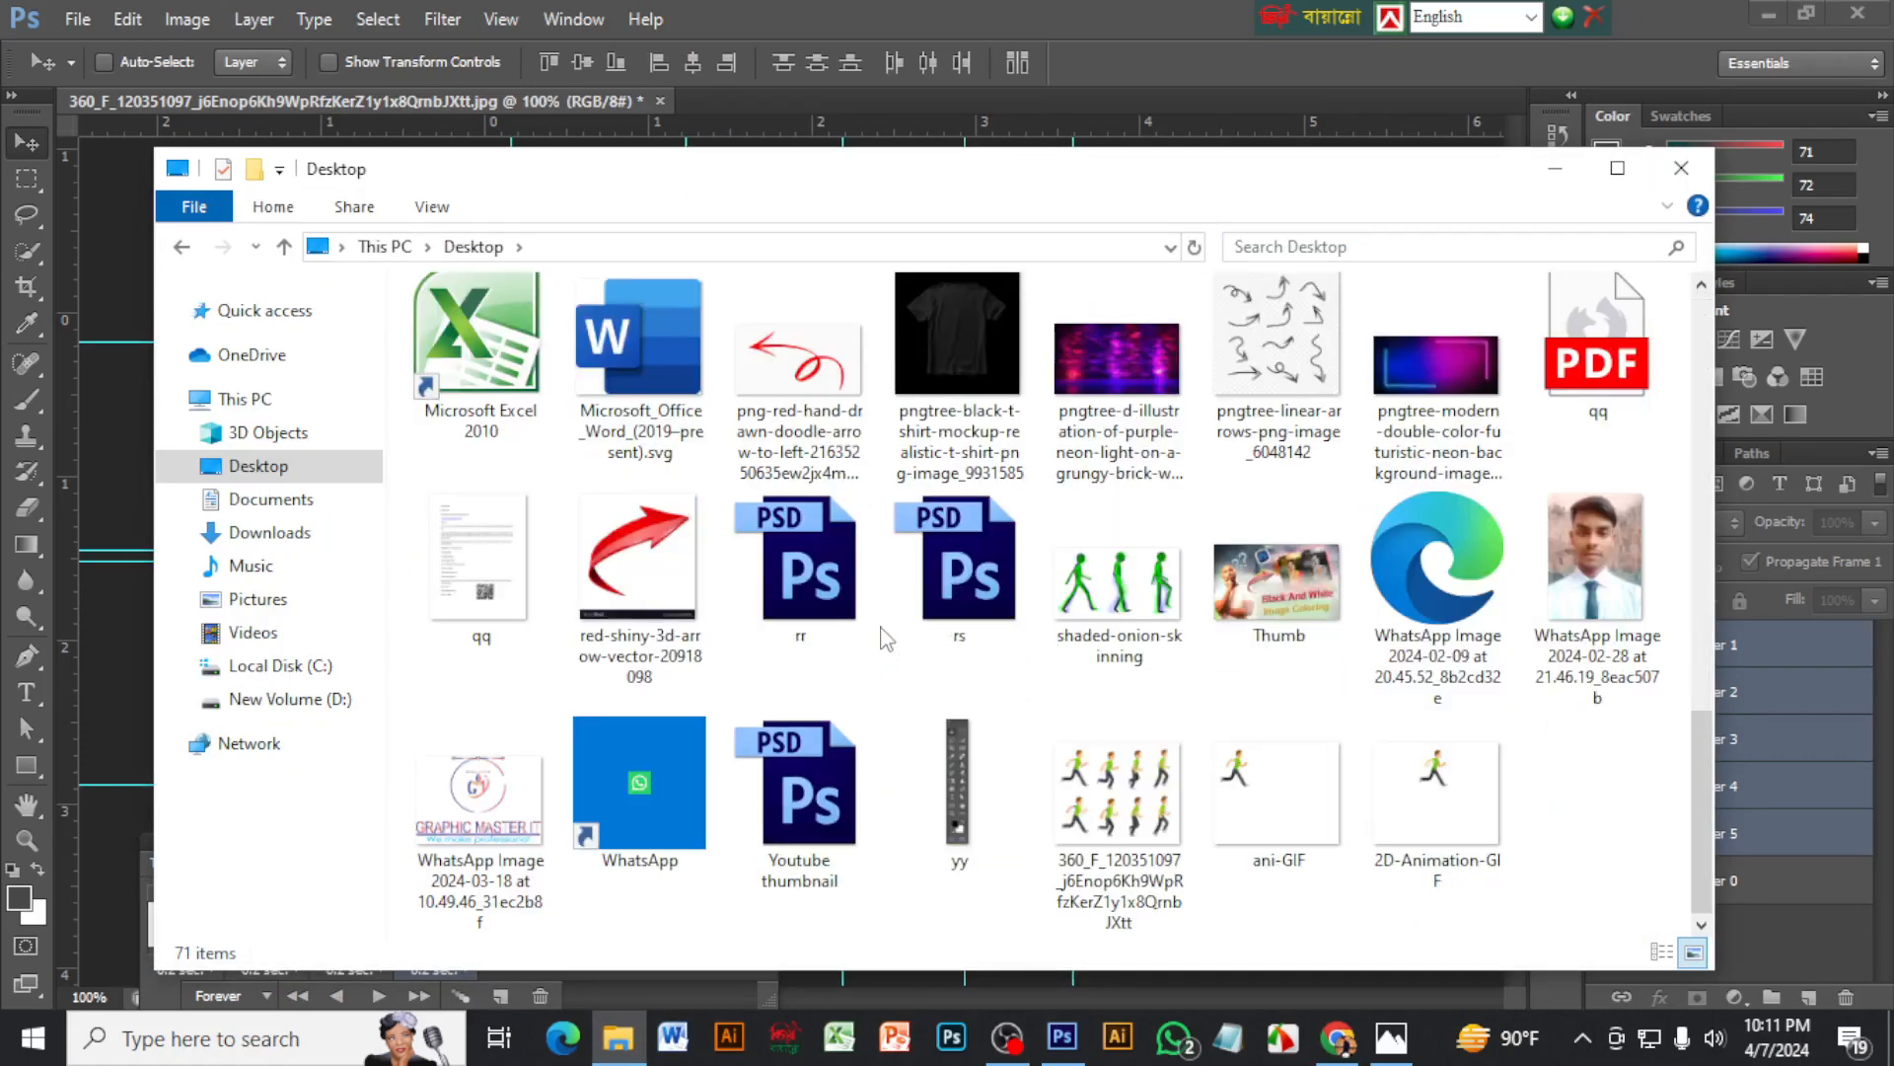
left_click(1422, 790)
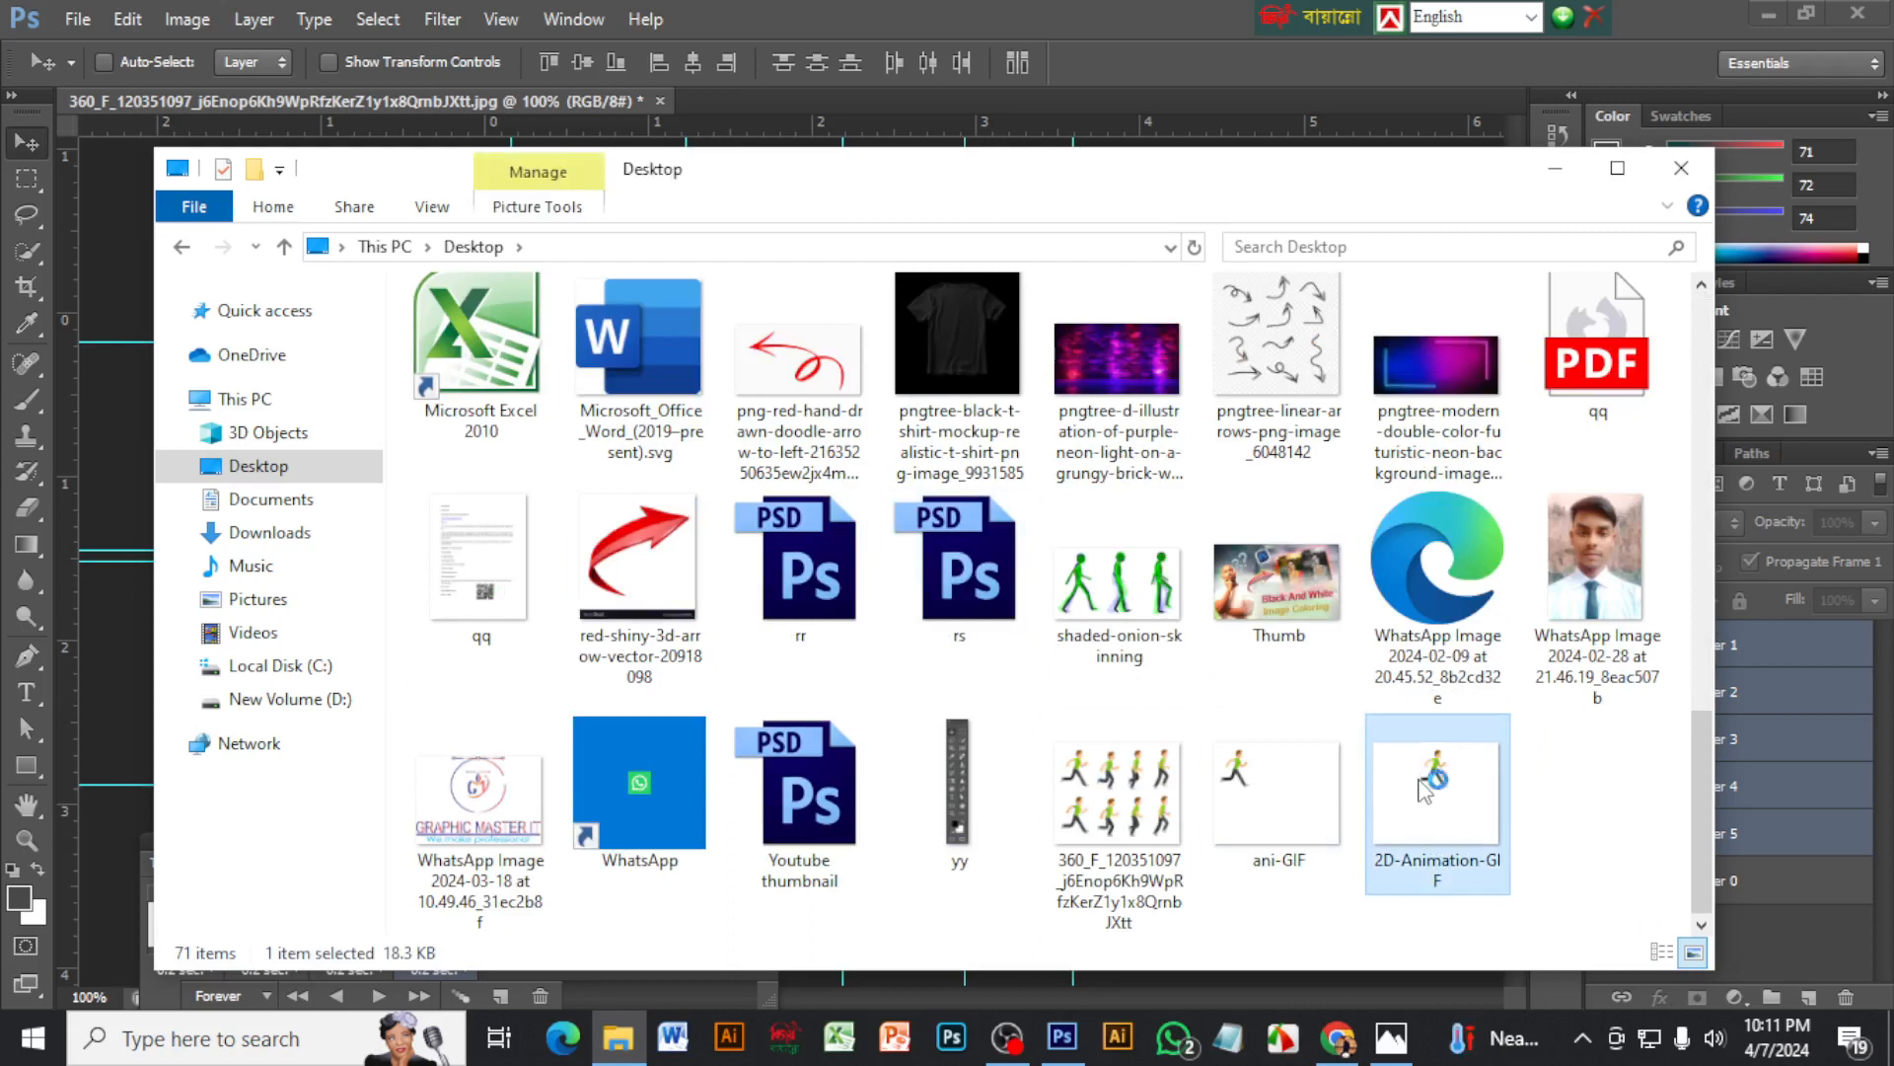
double_click(1422, 789)
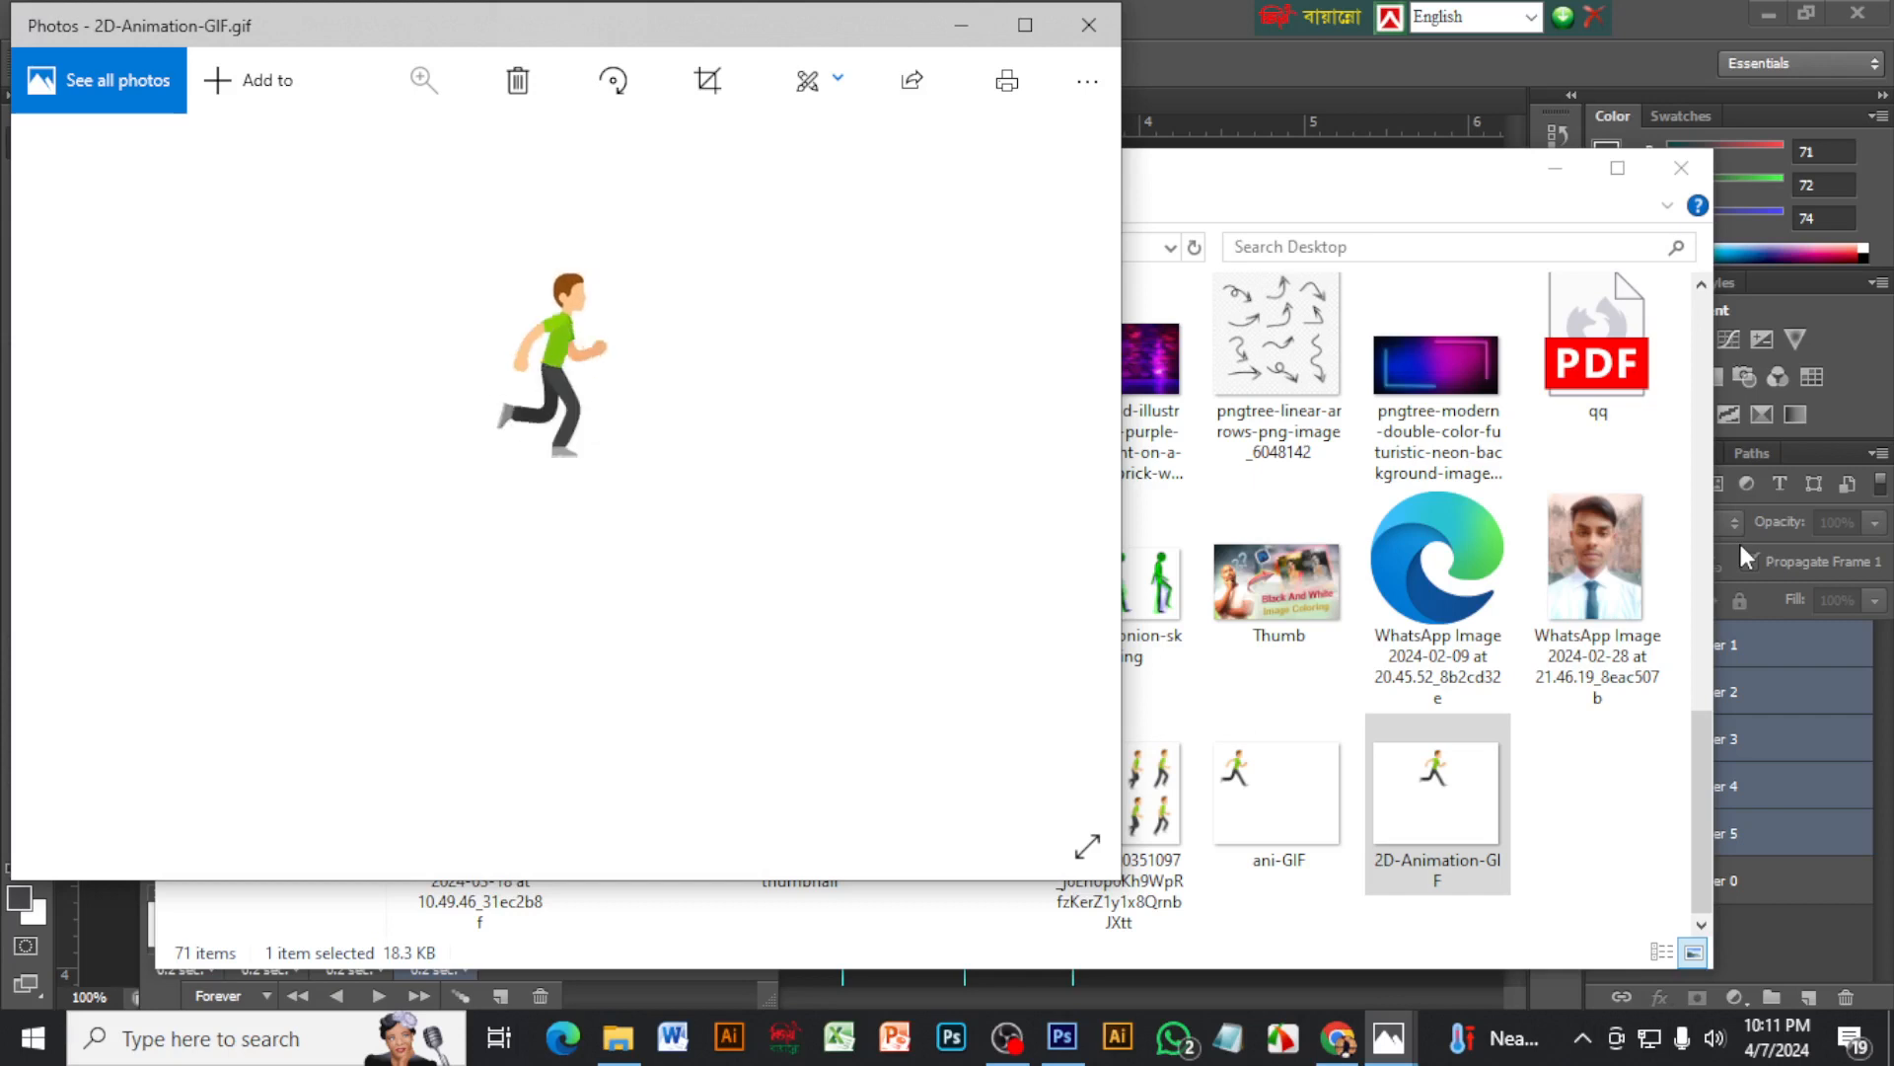
left_click(1088, 25)
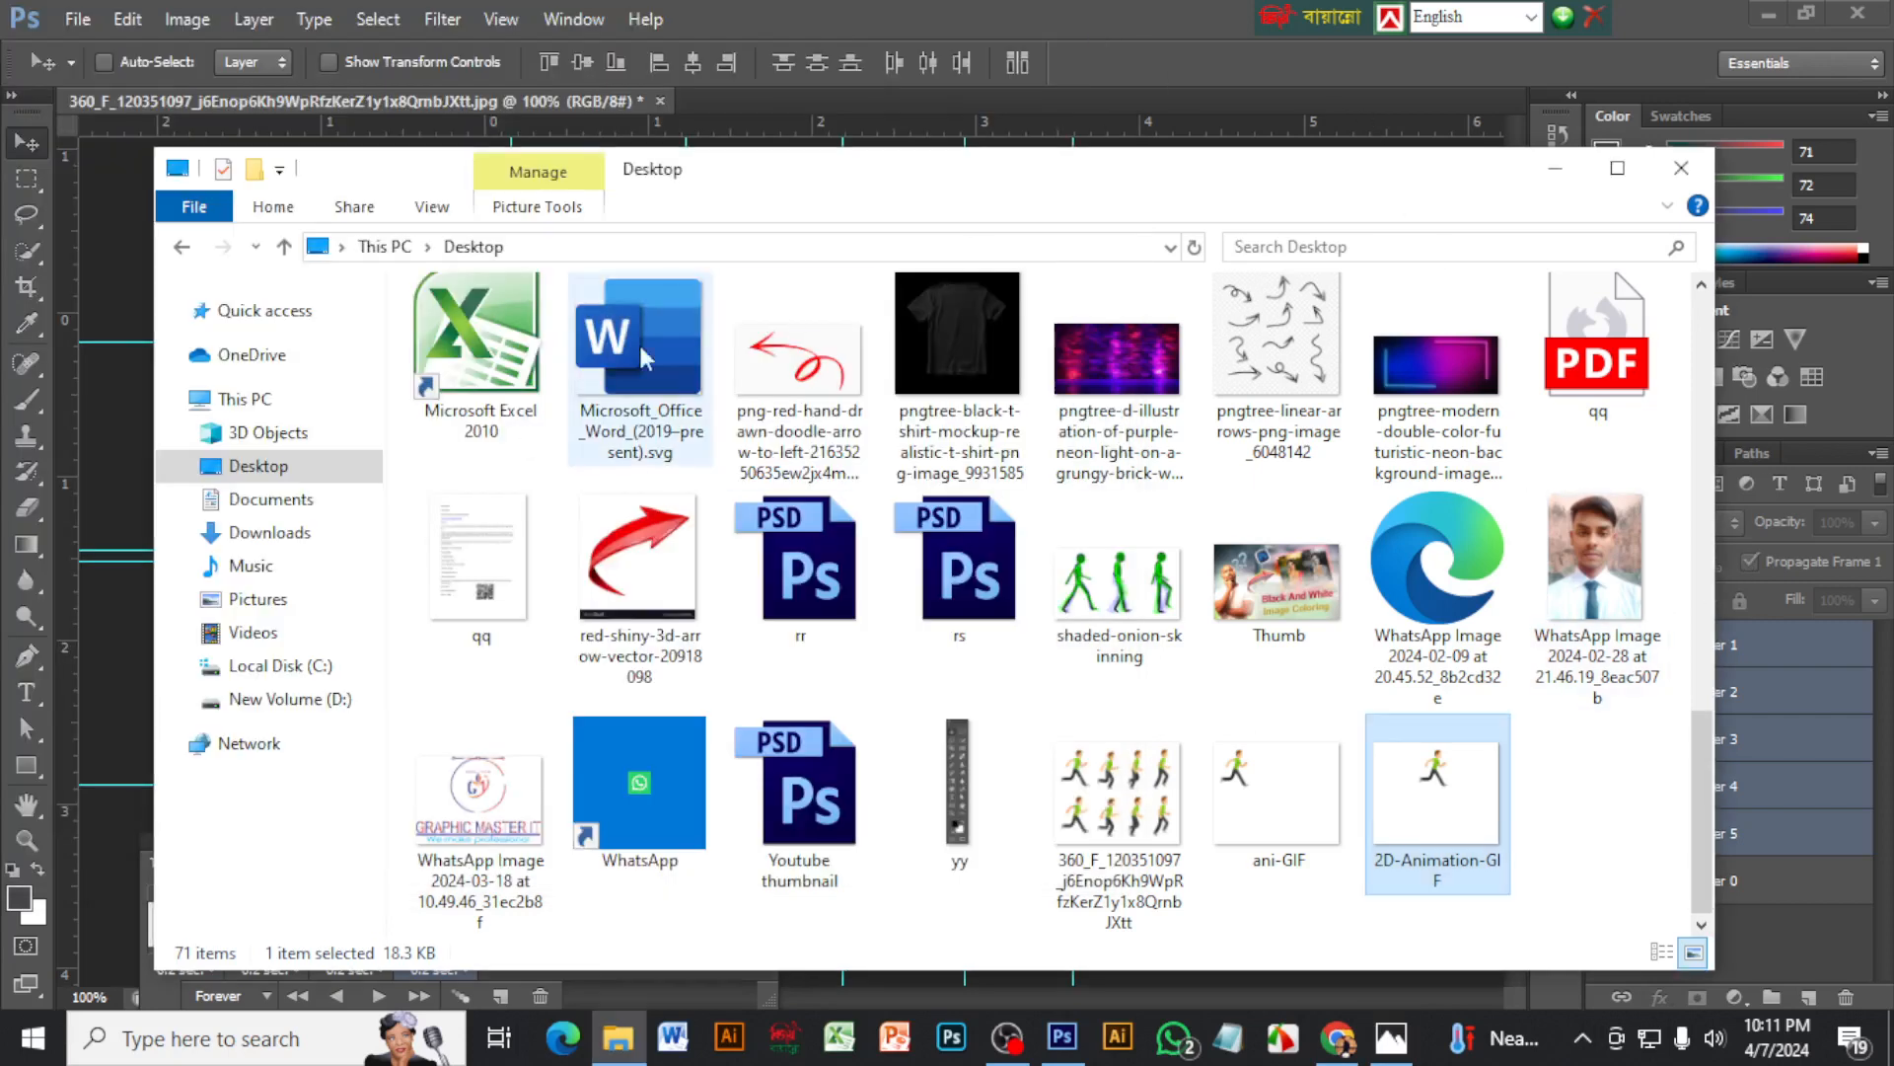
left_click(1680, 169)
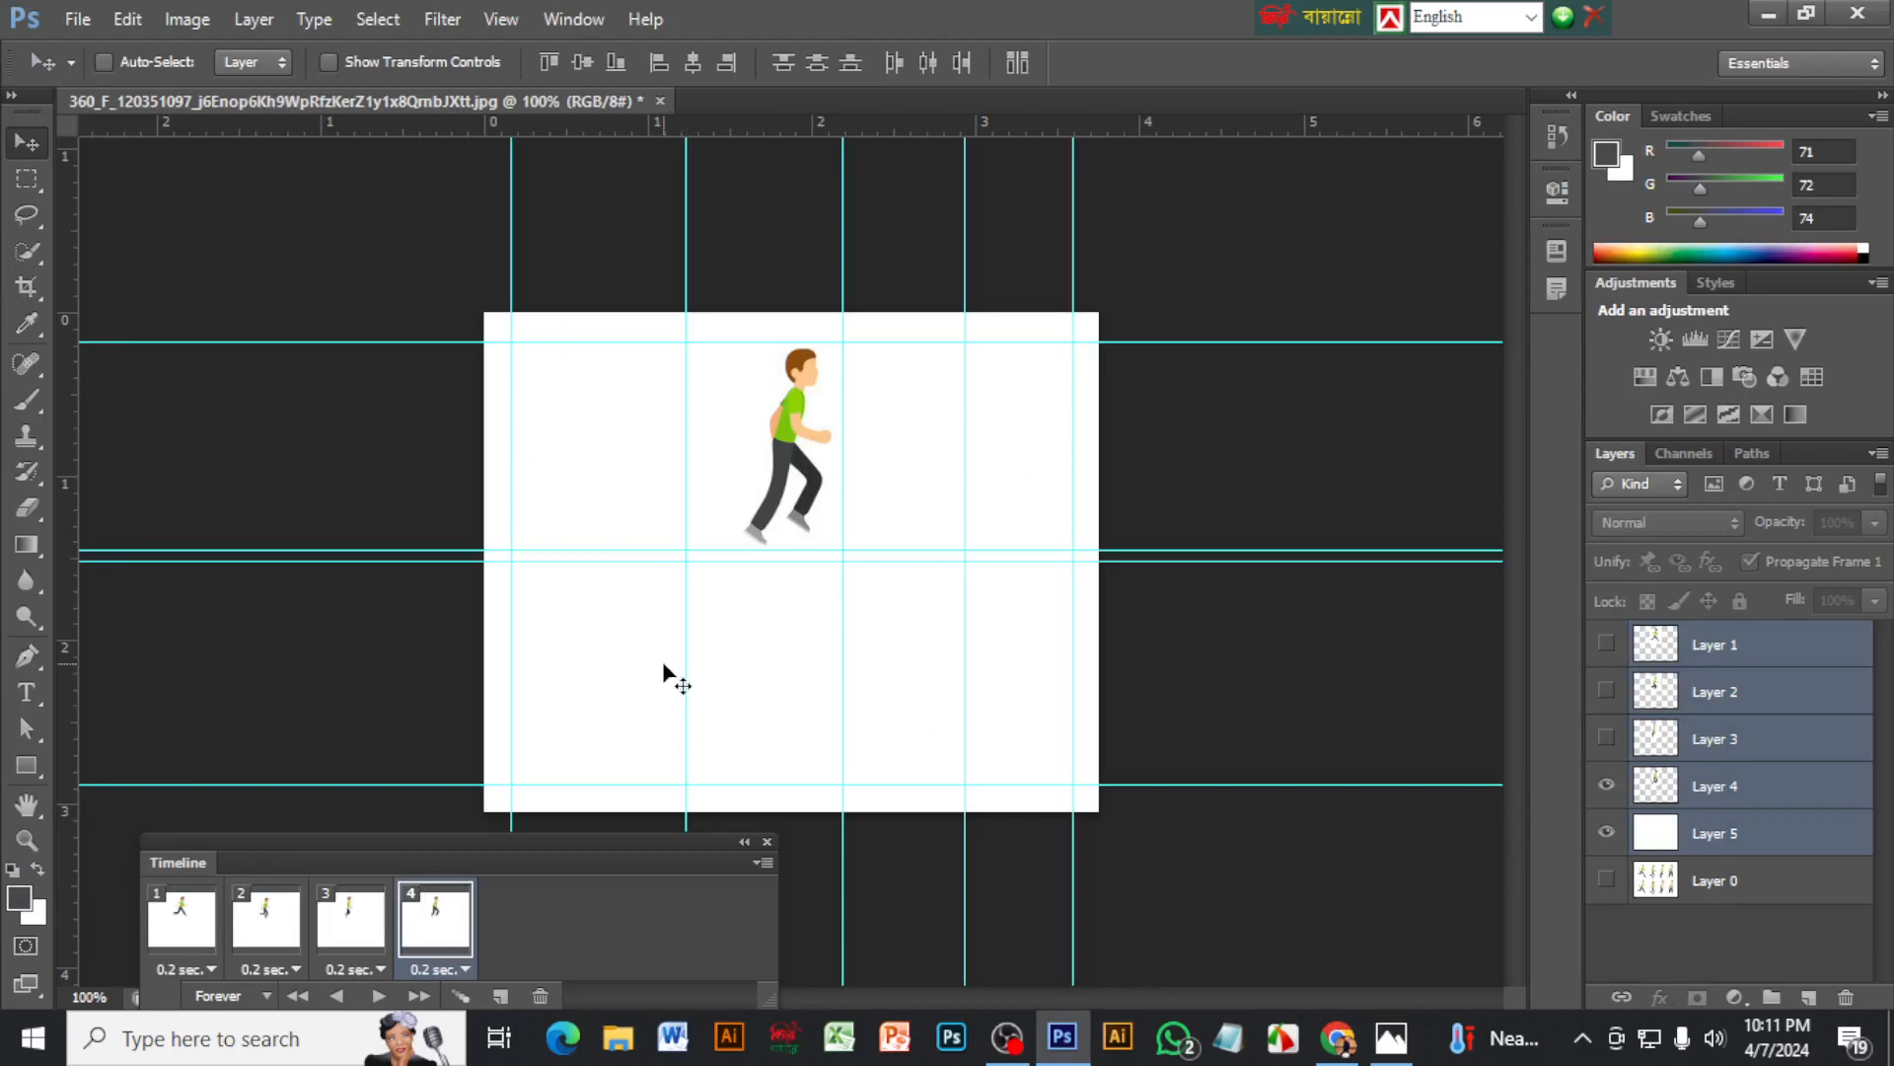